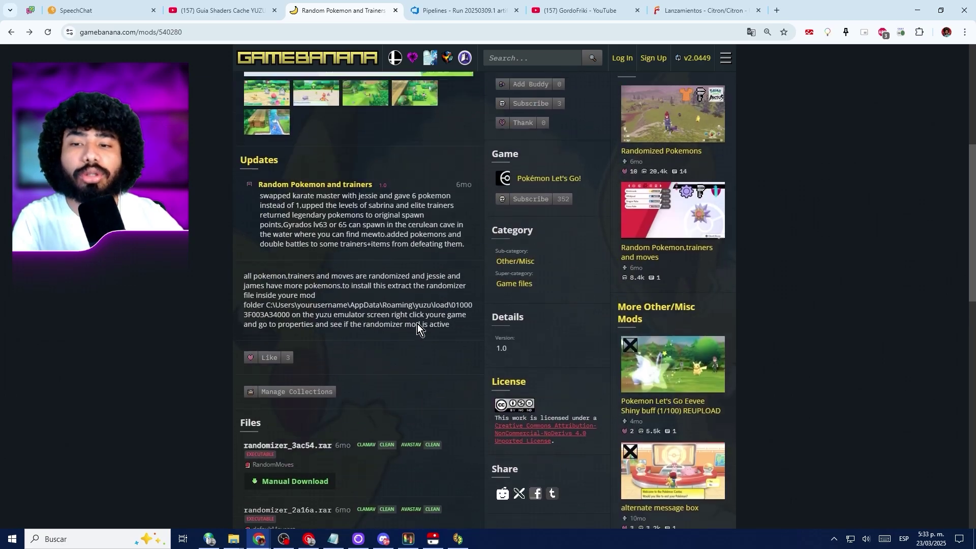
Find the file downloads on the Random Pokemon and Trainers mod page and extract the downloaded randomizer archive onto the desktop.
{"action": "scroll", "coordinate": [397, 320], "scroll_direction": "down", "scroll_amount": 6}
{"action": "scroll", "coordinate": [446, 327], "scroll_direction": "down", "scroll_amount": 3}
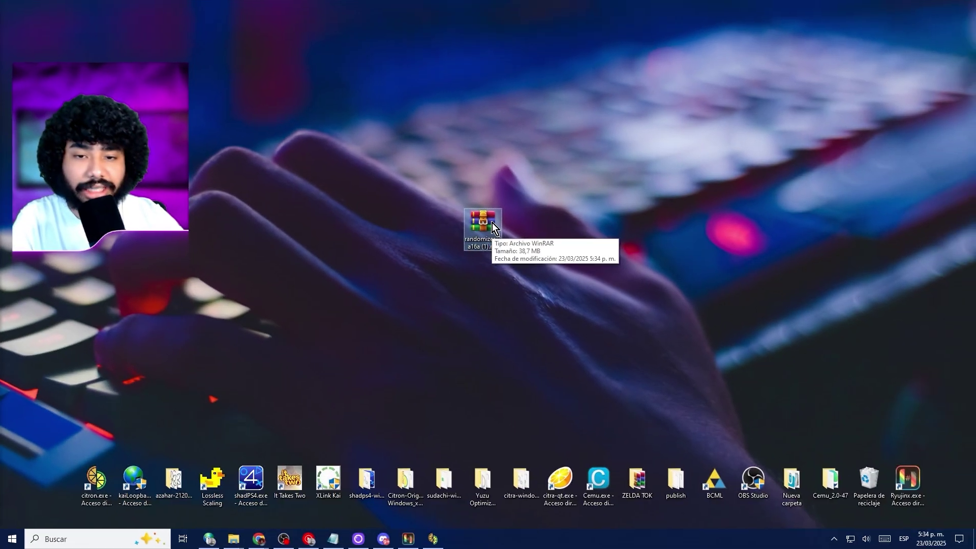
{"action": "right_click", "coordinate": [493, 222]}
{"action": "left_click", "coordinate": [390, 266]}
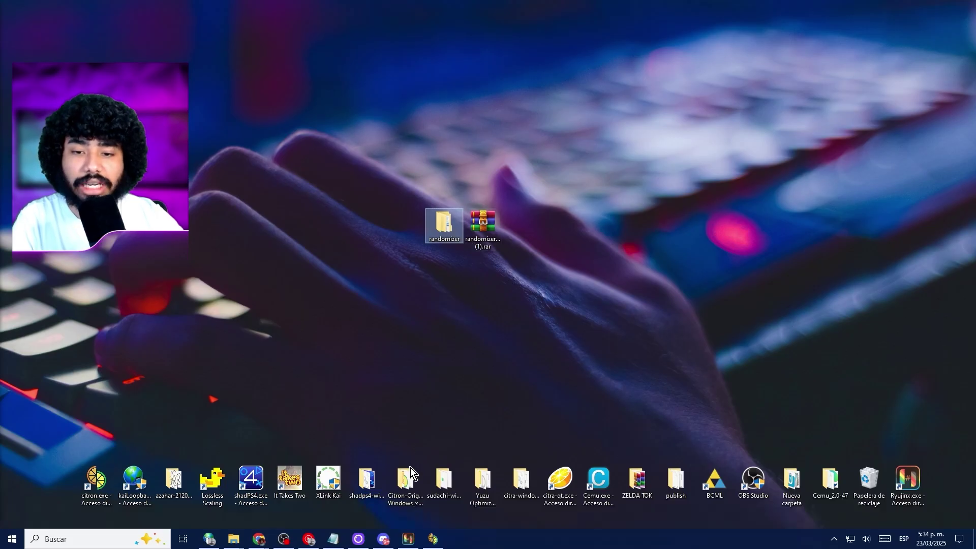
Switch to Citron and open the mod data location and the properties of Pokémon: Let's Go, Pikachu!
{"action": "left_click", "coordinate": [433, 539]}
{"action": "scroll", "coordinate": [443, 296], "scroll_direction": "up", "scroll_amount": 4}
{"action": "scroll", "coordinate": [428, 267], "scroll_direction": "down", "scroll_amount": 4}
{"action": "right_click", "coordinate": [404, 116]}
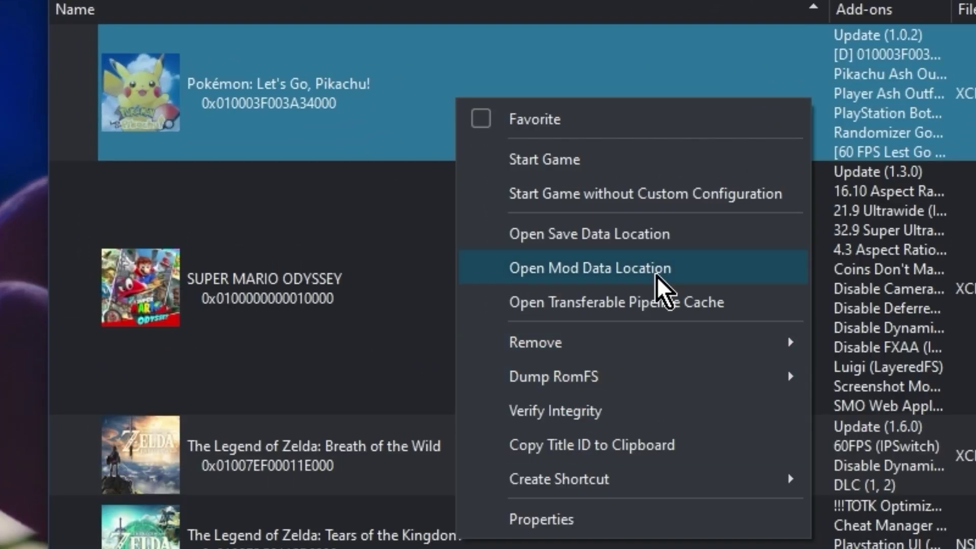
{"action": "left_click", "coordinate": [656, 275]}
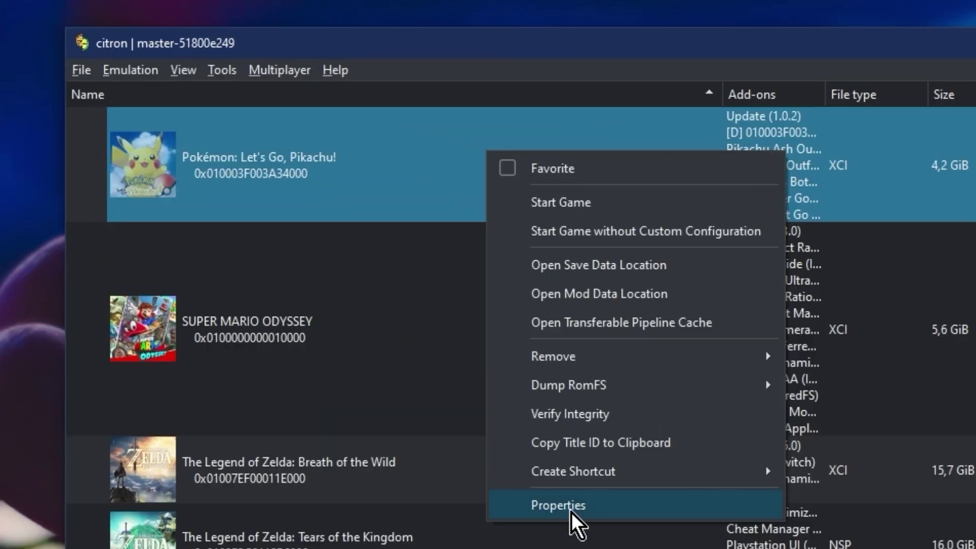
{"action": "left_click", "coordinate": [570, 511]}
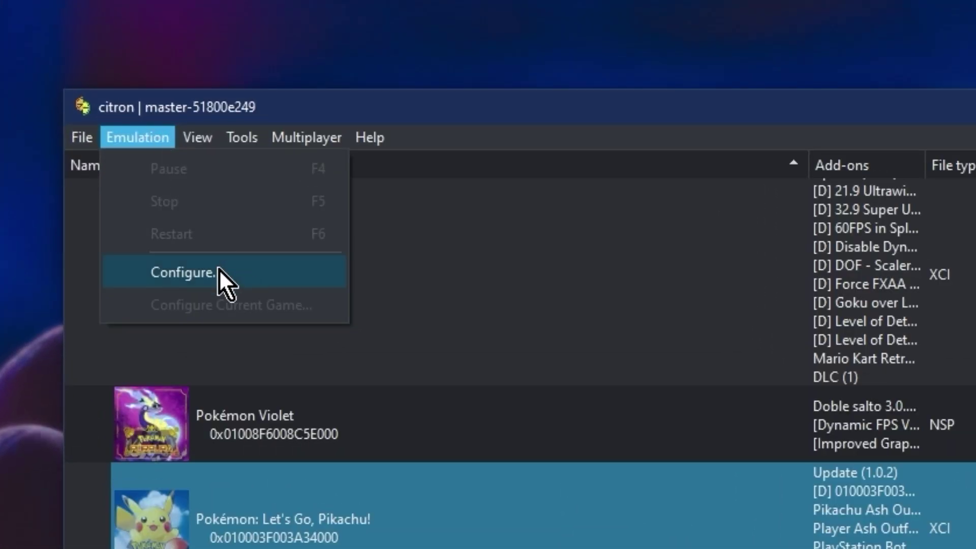
Enable Dump ExeFS in the emulator's system filesystem settings and save the configuration.
{"action": "left_click", "coordinate": [218, 272]}
{"action": "left_click", "coordinate": [298, 87]}
{"action": "left_click", "coordinate": [366, 65]}
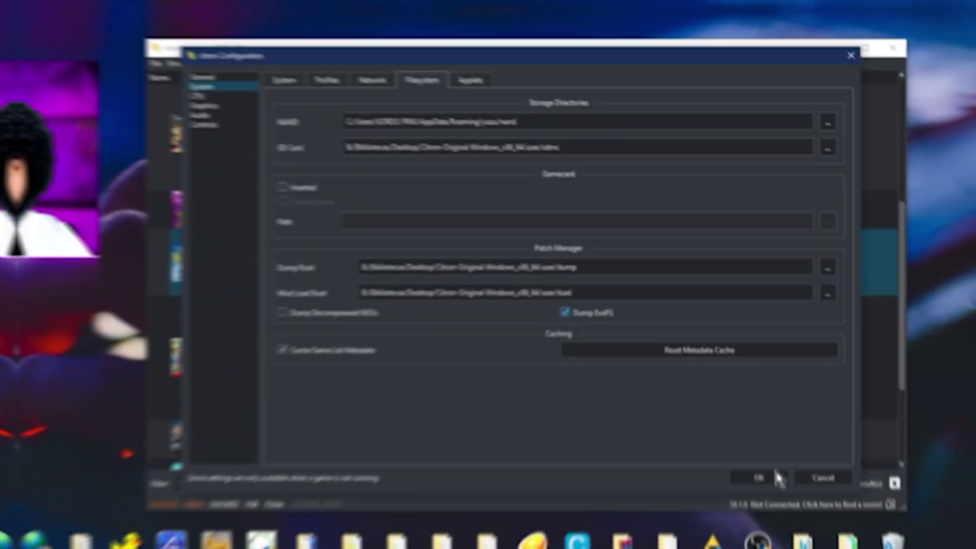
{"action": "left_click", "coordinate": [770, 470]}
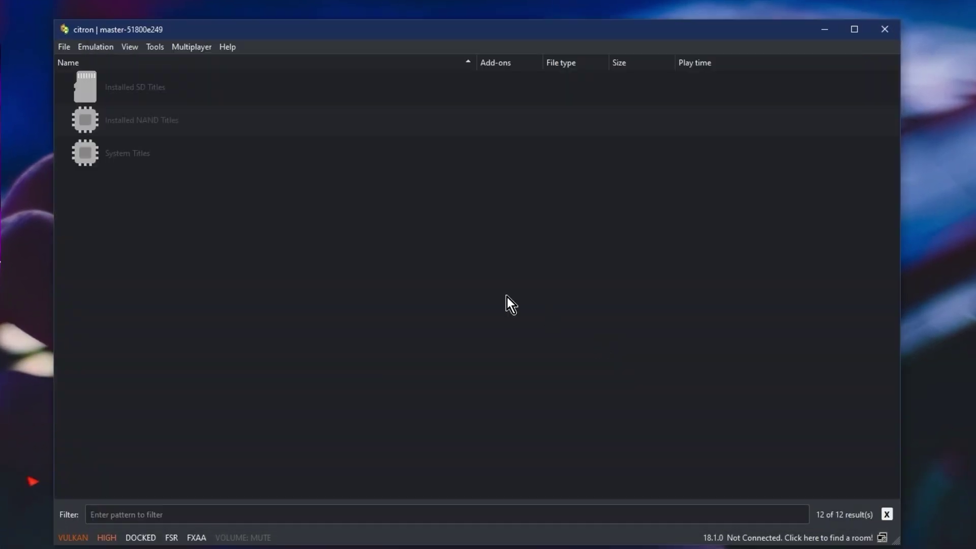
Dump the RomFS of Pokémon: Let's Go, Pikachu! in Full mode.
{"action": "scroll", "coordinate": [456, 292], "scroll_direction": "down", "scroll_amount": 10}
{"action": "right_click", "coordinate": [338, 115]}
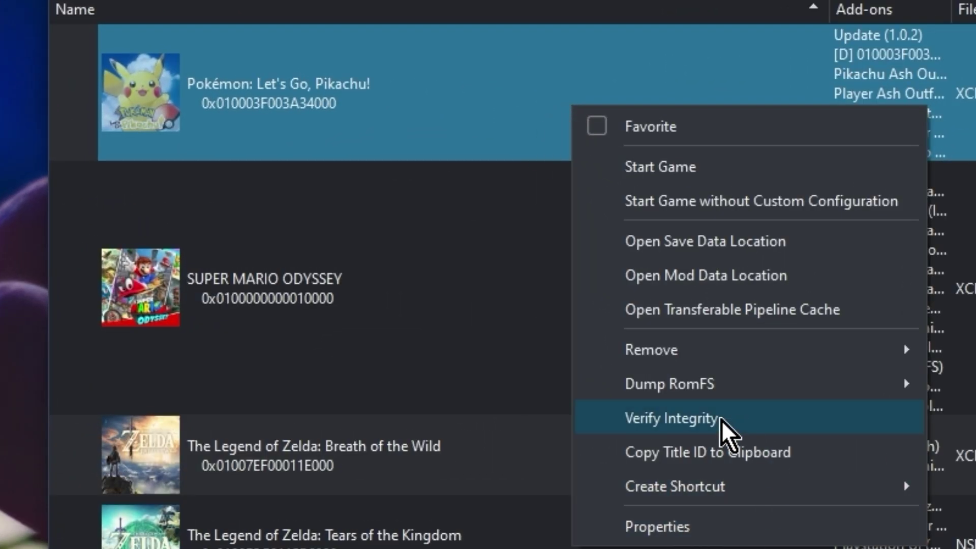
{"action": "mouse_move", "coordinate": [734, 396]}
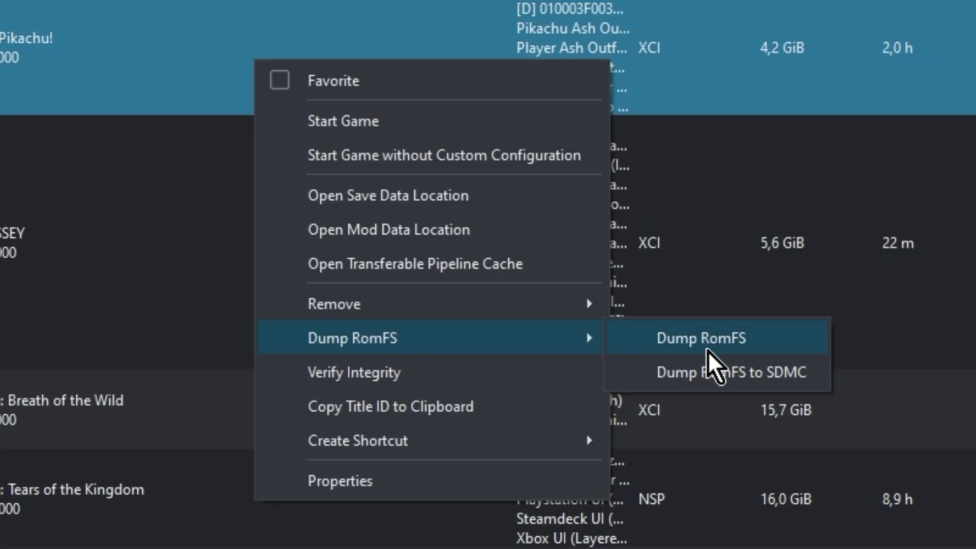
{"action": "left_click", "coordinate": [673, 346]}
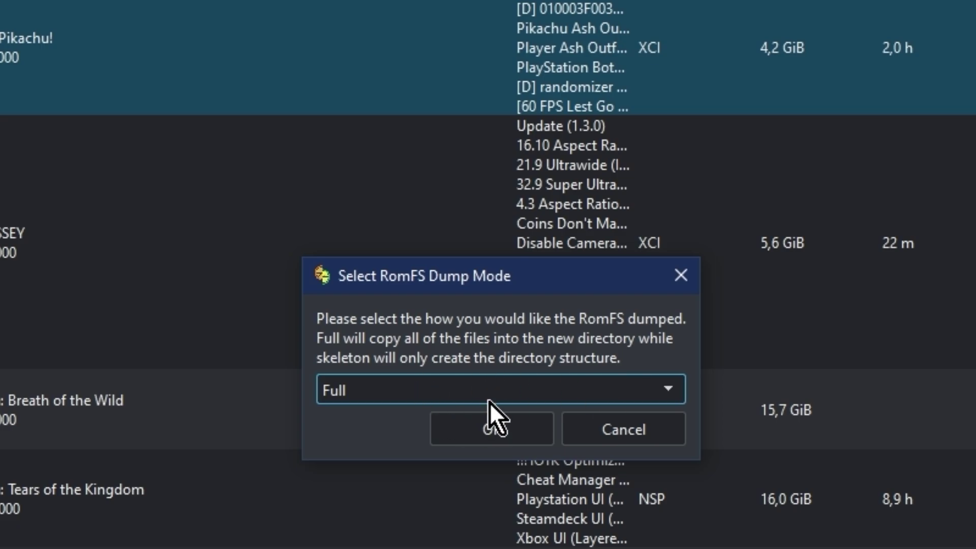
{"action": "left_click", "coordinate": [486, 423]}
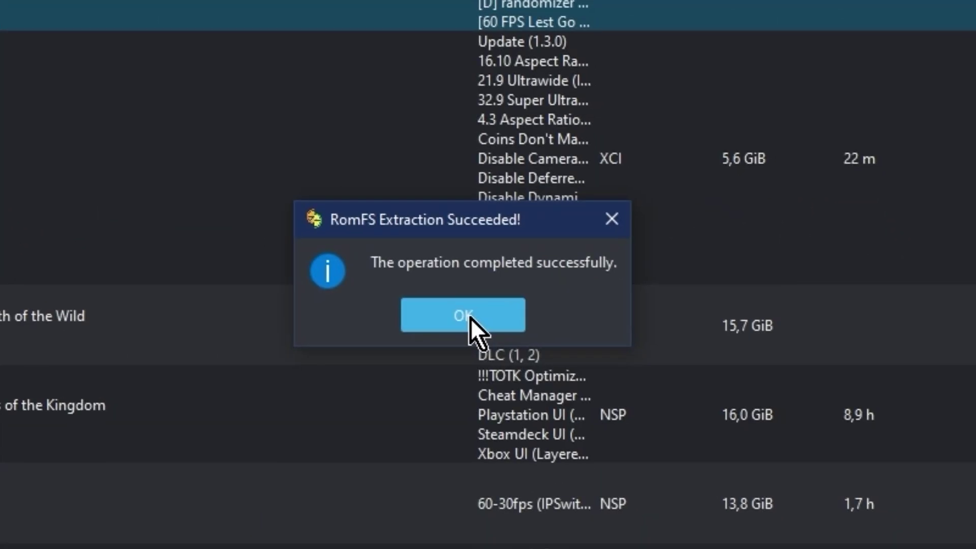
{"action": "left_click", "coordinate": [470, 316]}
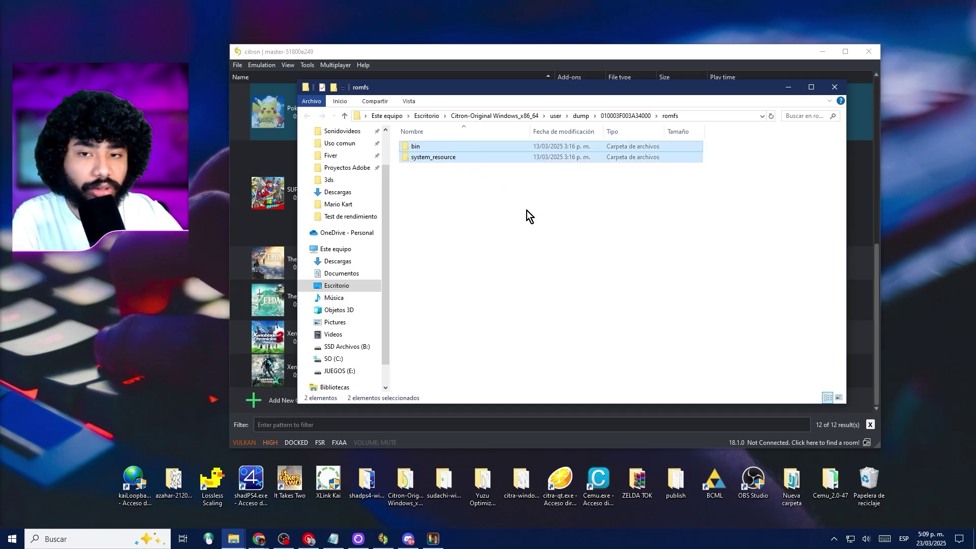
Open the Citron user folder and go into the game's dump folder 010003F003A34000.
{"action": "left_click", "coordinate": [527, 211]}
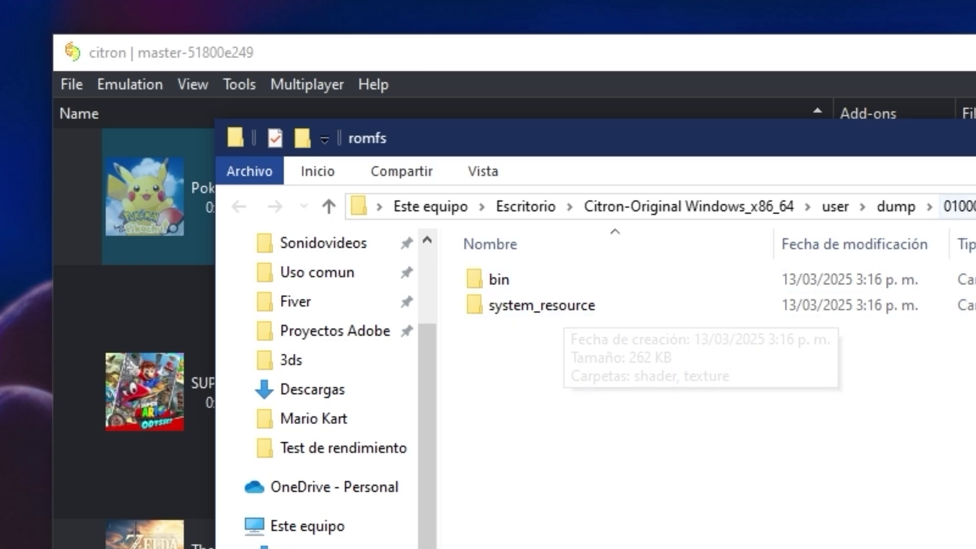
{"action": "key", "text": "alt+Up"}
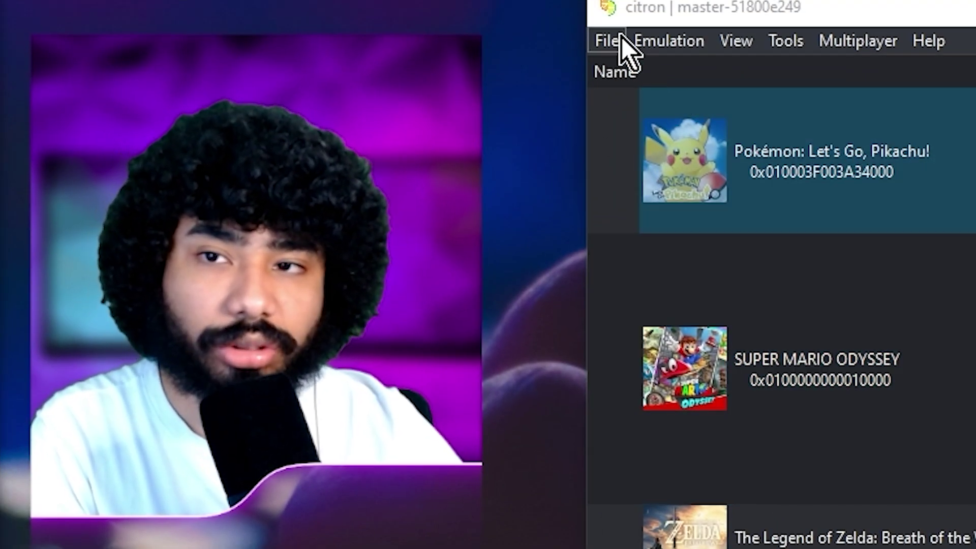
{"action": "left_click", "coordinate": [621, 36]}
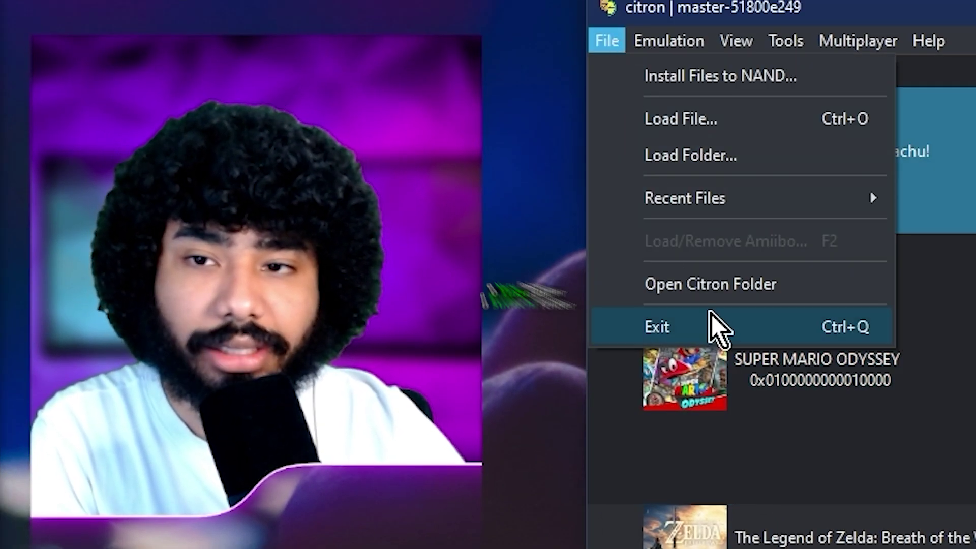
{"action": "left_click", "coordinate": [729, 294]}
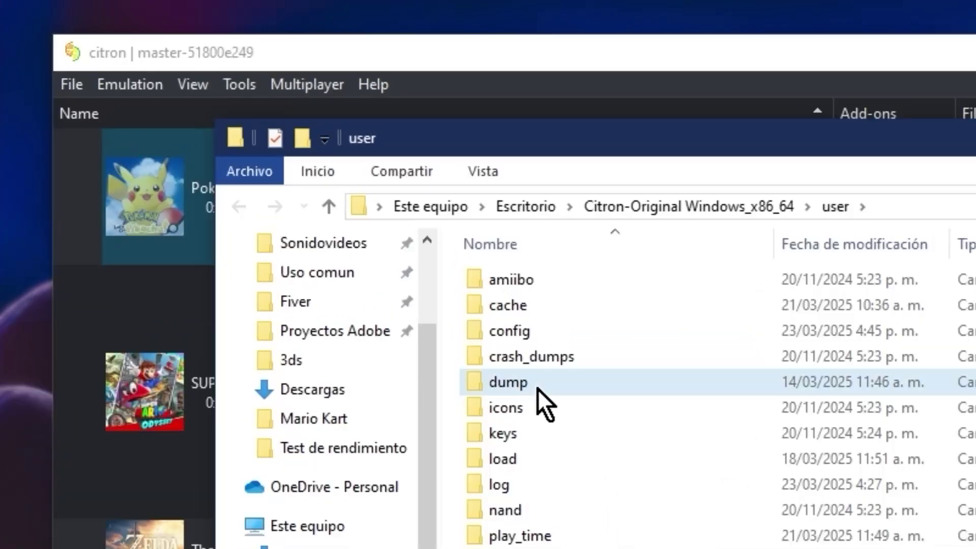
{"action": "double_click", "coordinate": [538, 387]}
{"action": "left_click", "coordinate": [585, 283]}
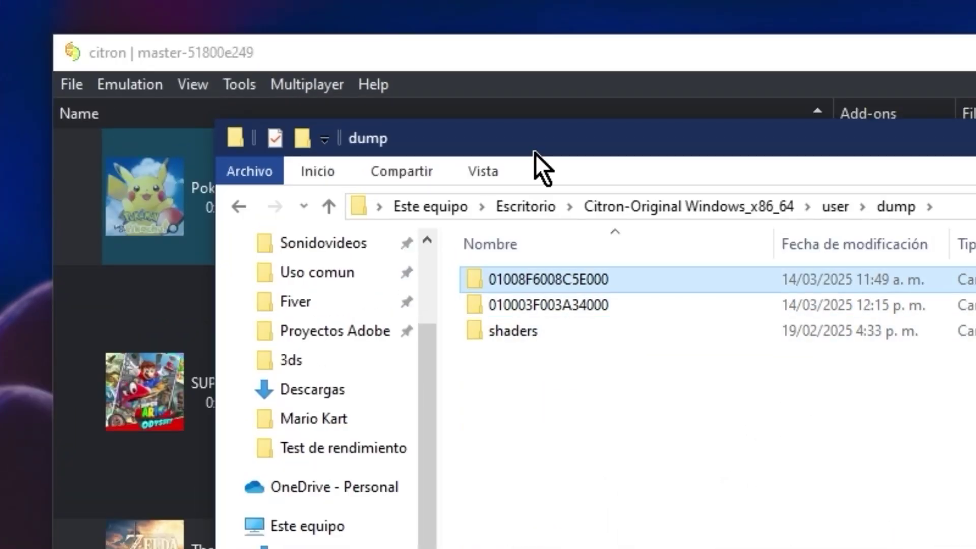
{"action": "left_click_drag", "start_coordinate": [535, 153], "coordinate": [689, 139]}
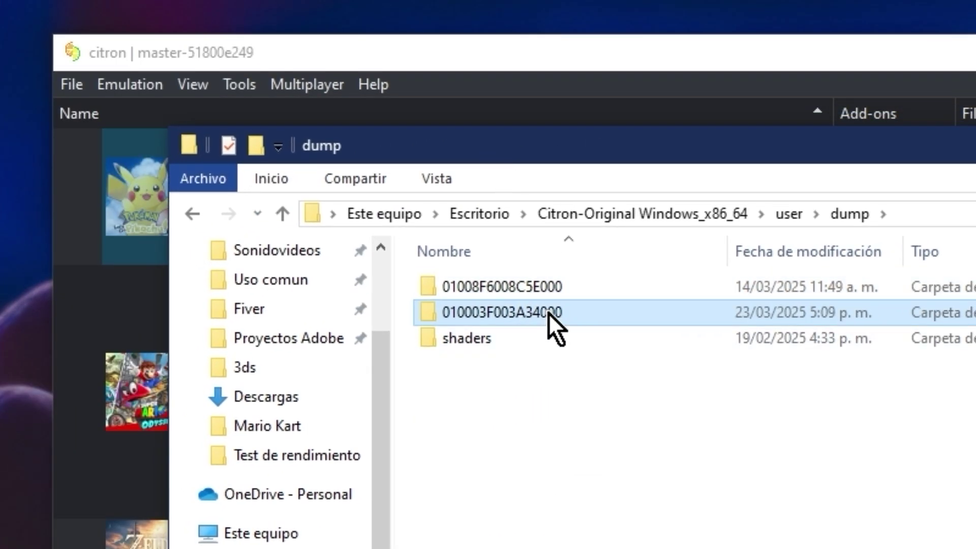
{"action": "double_click", "coordinate": [745, 302]}
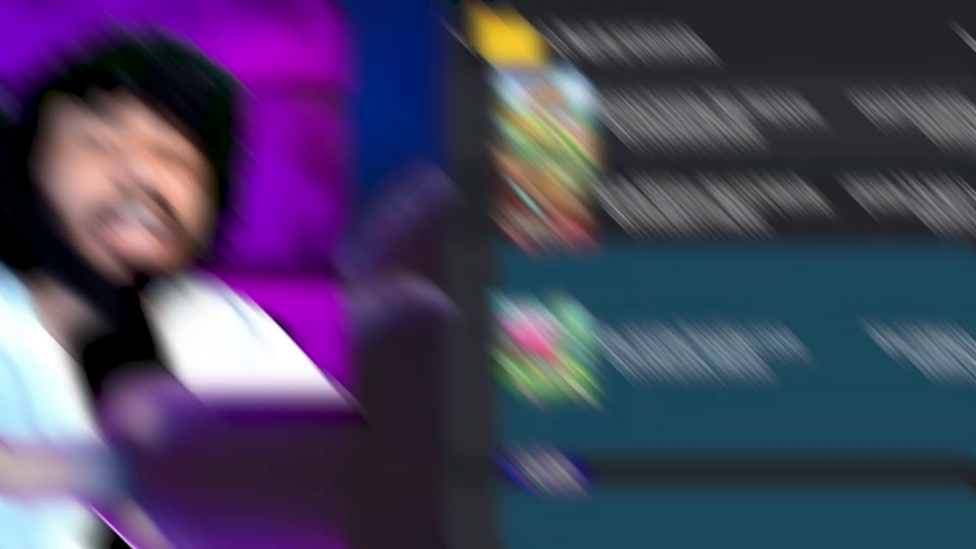
Run Pokémon: Let's Go, Pikachu! with ExeFS dumping on, and bring back its 010003F003A34000 dump folder.
{"action": "scroll", "coordinate": [808, 305], "scroll_direction": "down", "scroll_amount": 10}
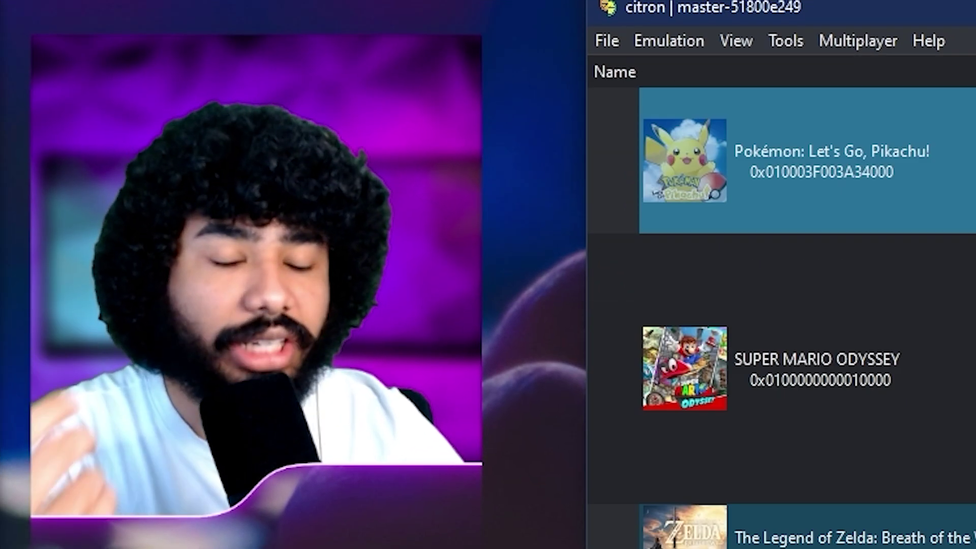
{"action": "scroll", "coordinate": [782, 315], "scroll_direction": "up", "scroll_amount": 4}
{"action": "scroll", "coordinate": [781, 315], "scroll_direction": "down", "scroll_amount": 2}
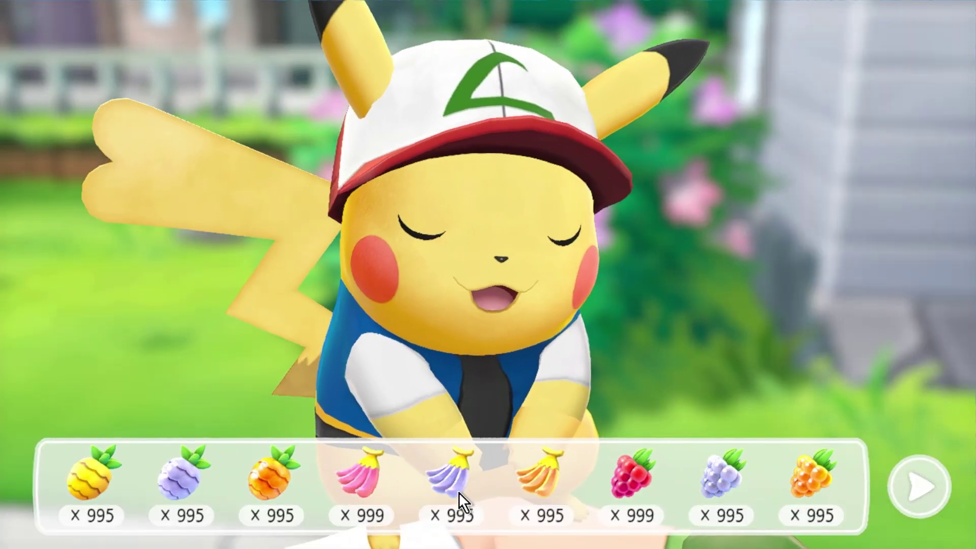
{"action": "left_click_drag", "start_coordinate": [458, 492], "coordinate": [501, 337]}
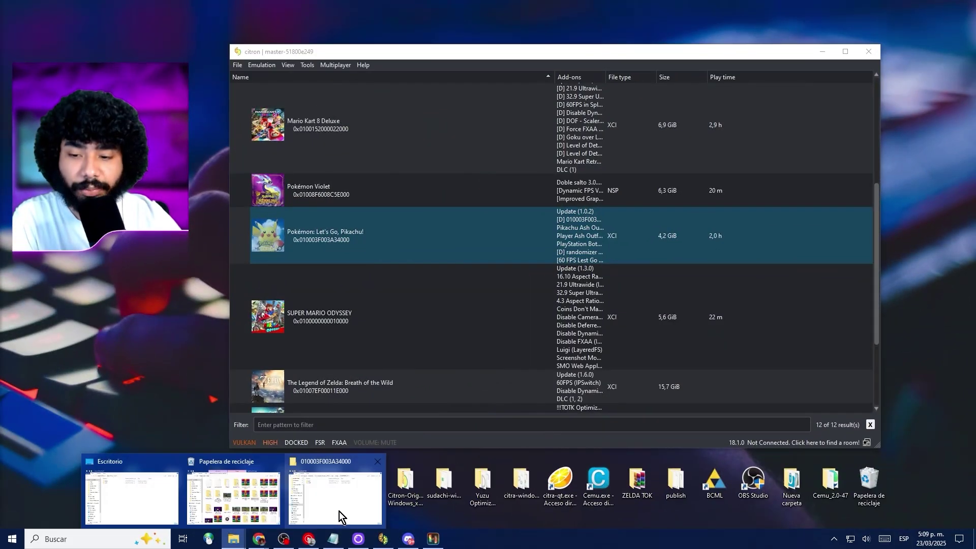
{"action": "left_click", "coordinate": [339, 511]}
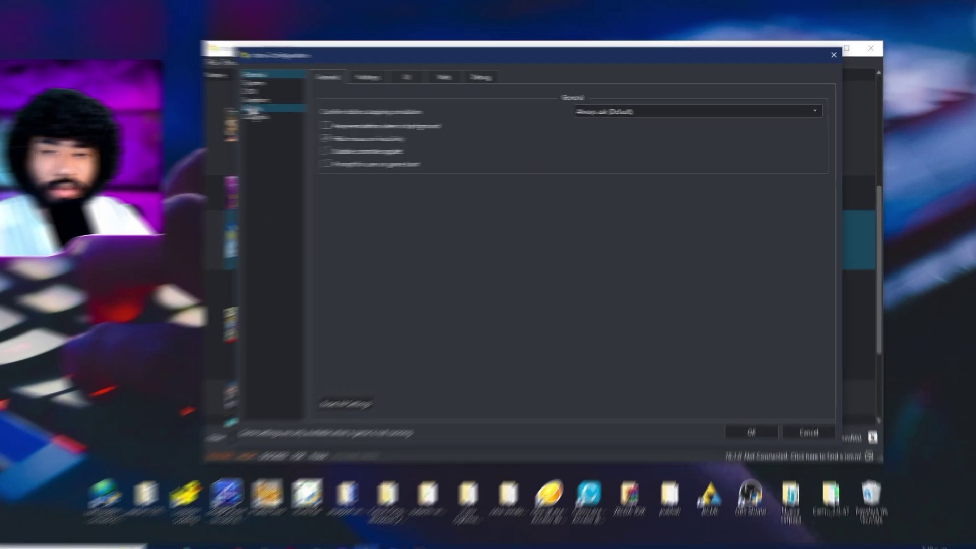
Turn off Dump ExeFS in the system filesystem settings and save the configuration.
{"action": "left_click", "coordinate": [120, 81]}
{"action": "left_click", "coordinate": [507, 136]}
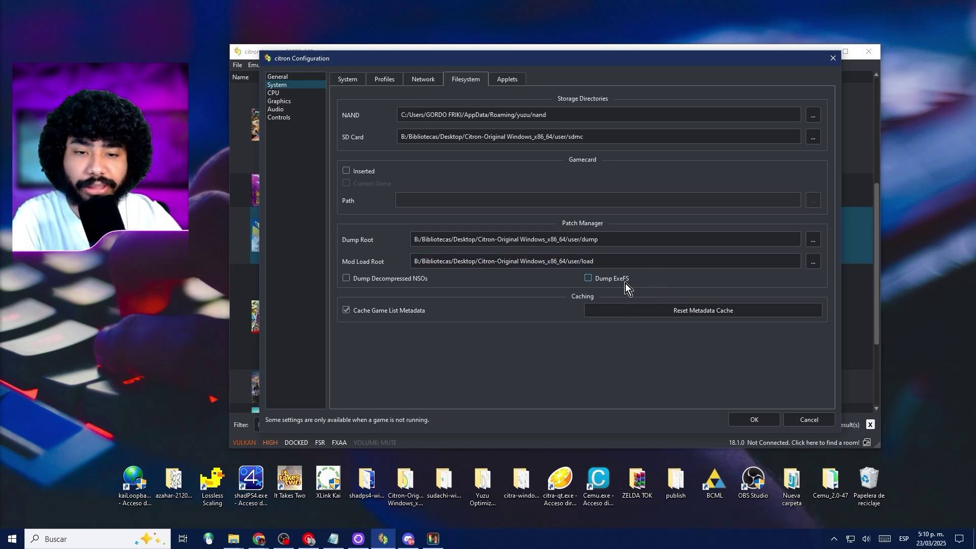
{"action": "left_click", "coordinate": [752, 419]}
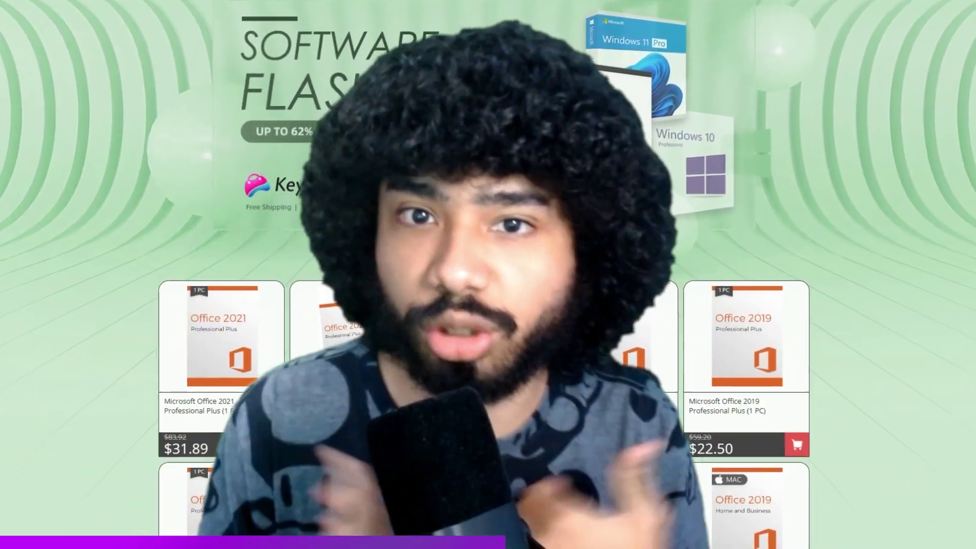
Browse the Office and Windows offers on the store's flash sale page and apply the coupon code GFV50 to the cart.
{"action": "scroll", "coordinate": [632, 260], "scroll_direction": "down", "scroll_amount": 6}
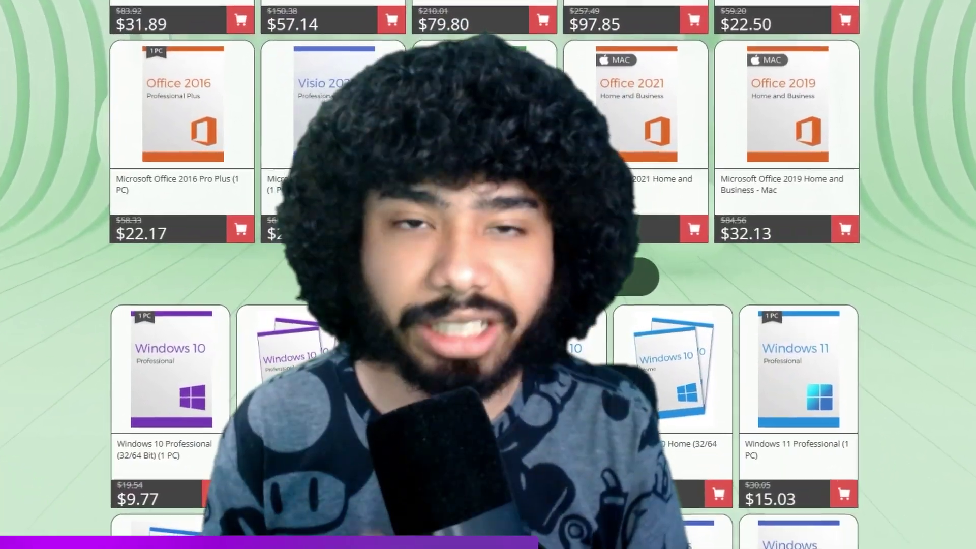
{"action": "scroll", "coordinate": [709, 269], "scroll_direction": "up", "scroll_amount": 5}
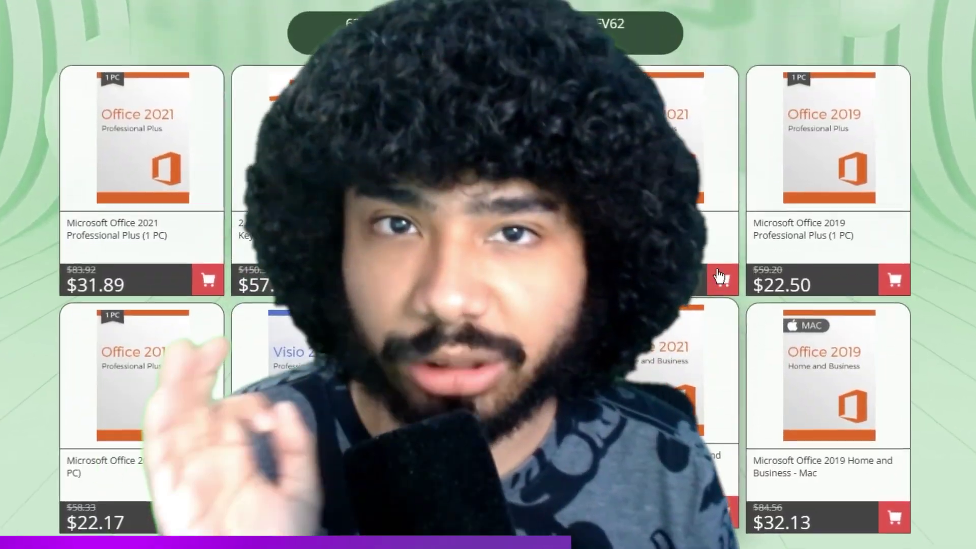
{"action": "scroll", "coordinate": [708, 269], "scroll_direction": "down", "scroll_amount": 5}
{"action": "scroll", "coordinate": [763, 254], "scroll_direction": "down", "scroll_amount": 2}
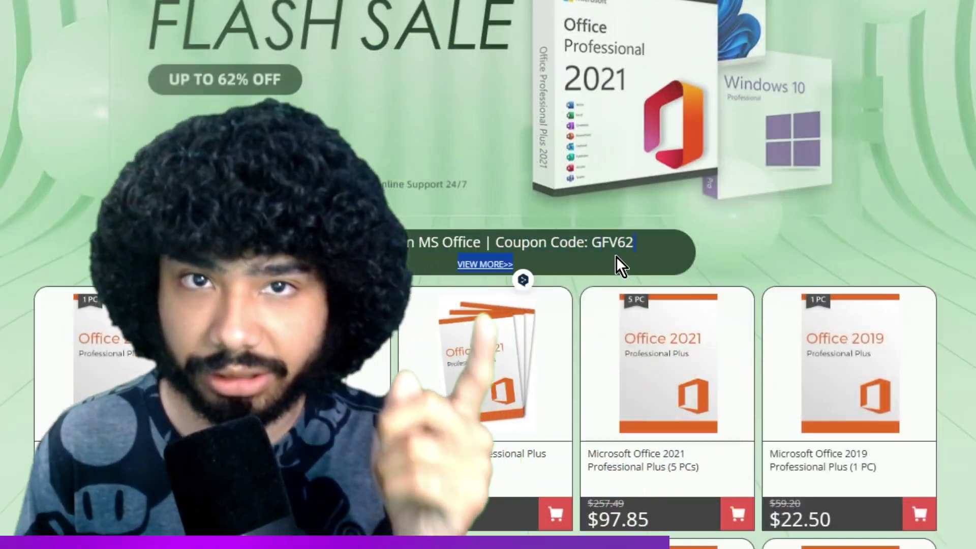
{"action": "scroll", "coordinate": [620, 254], "scroll_direction": "down", "scroll_amount": 10}
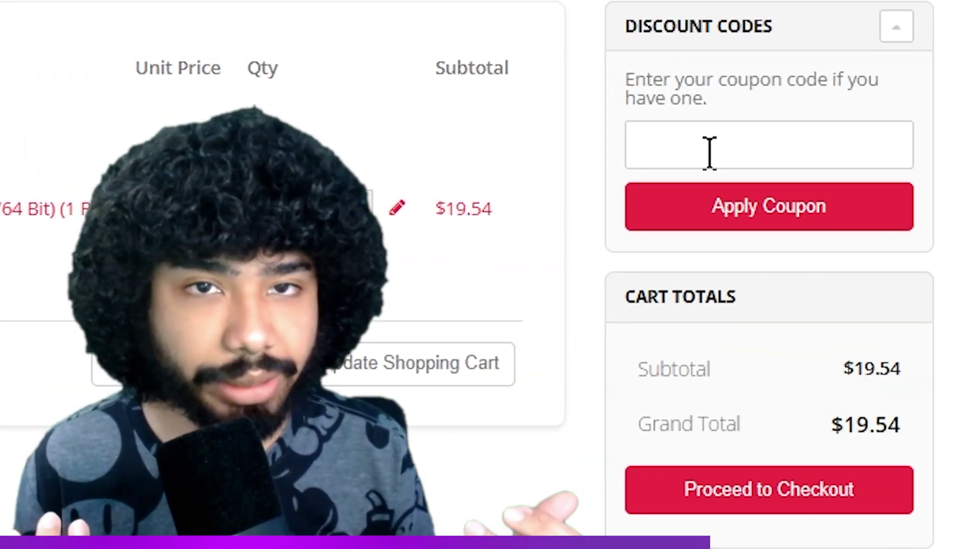
{"action": "type", "text": "GFV50"}
{"action": "left_click", "coordinate": [672, 223]}
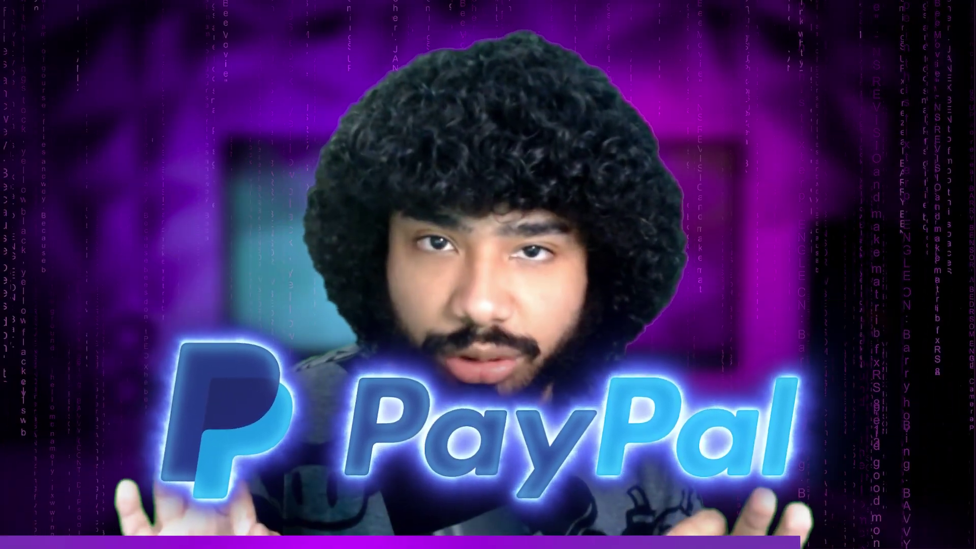
Open the store's support form and enter "Gracias al gordo" as the description.
{"action": "left_click", "coordinate": [840, 477]}
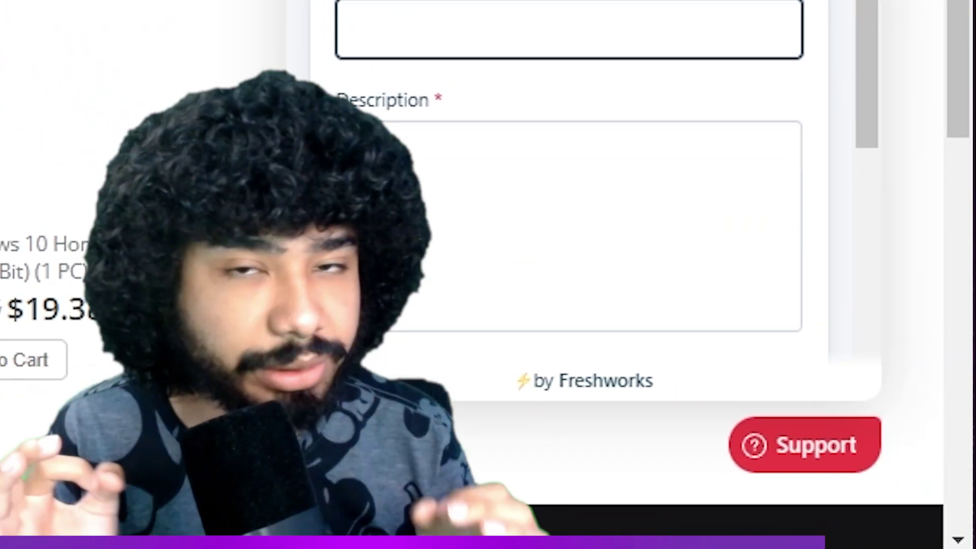
{"action": "left_click", "coordinate": [568, 233]}
{"action": "type", "text": "Gracias al"}
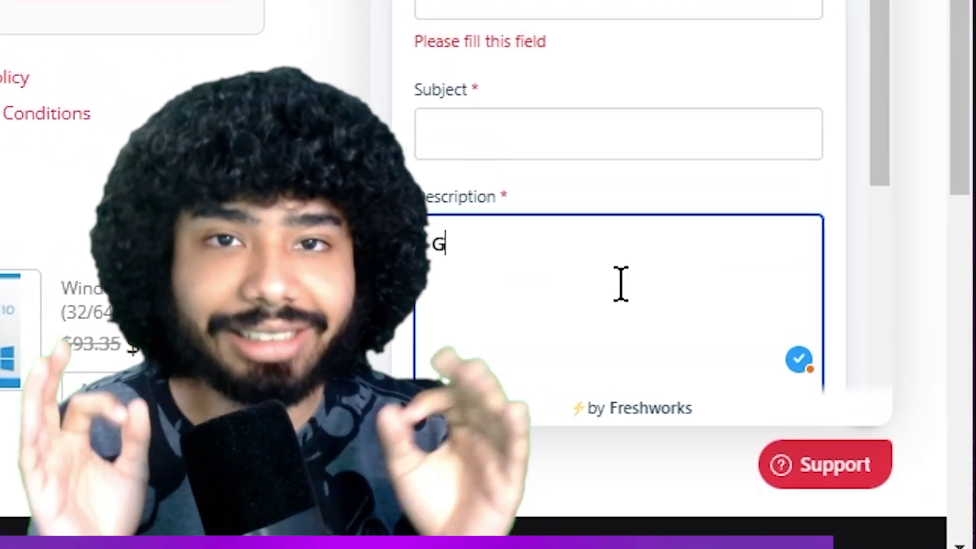
{"action": "type", "text": " gordo"}
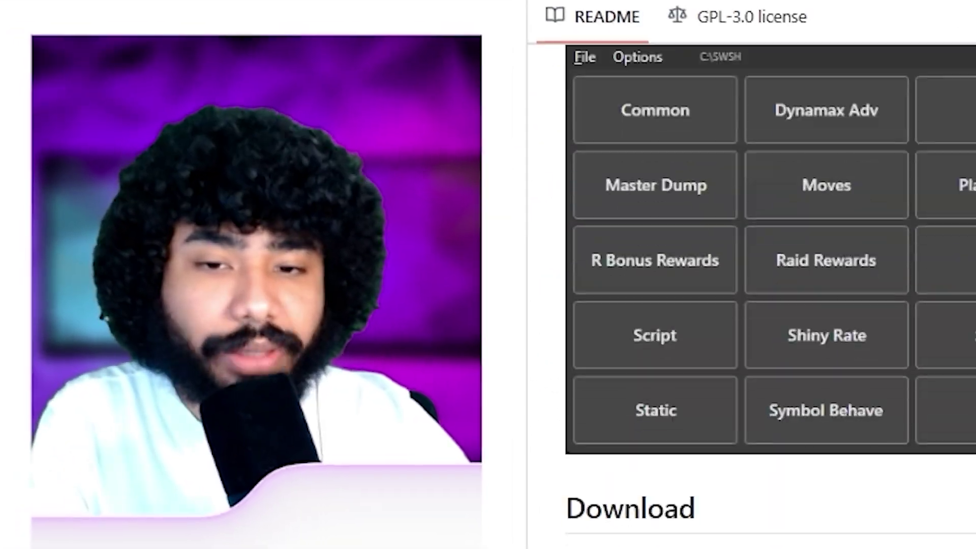
Review the download instructions in the pkNX README on GitHub and open the linked pipeline runs page.
{"action": "scroll", "coordinate": [670, 304], "scroll_direction": "up", "scroll_amount": 1}
{"action": "scroll", "coordinate": [745, 308], "scroll_direction": "up", "scroll_amount": 3}
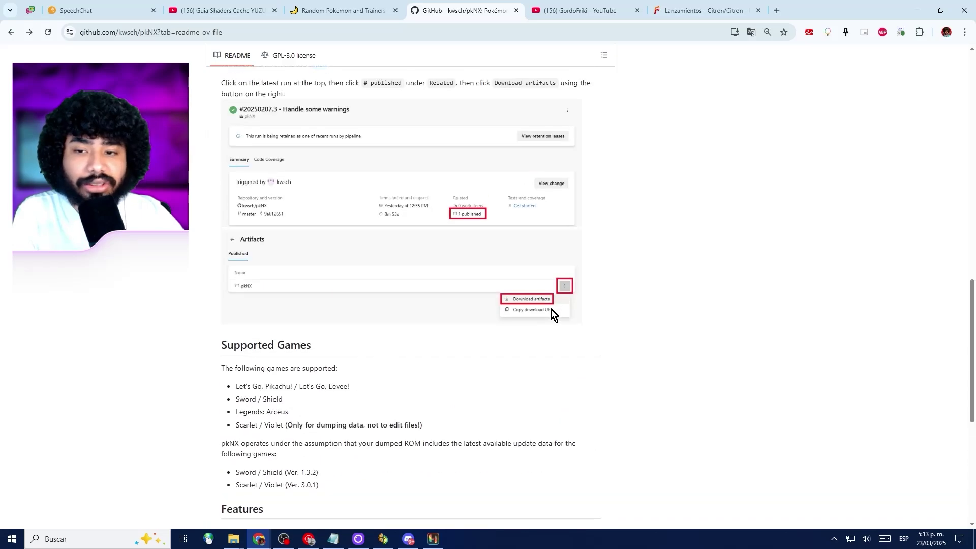
{"action": "scroll", "coordinate": [553, 315], "scroll_direction": "up", "scroll_amount": 15}
{"action": "scroll", "coordinate": [554, 316], "scroll_direction": "down", "scroll_amount": 7}
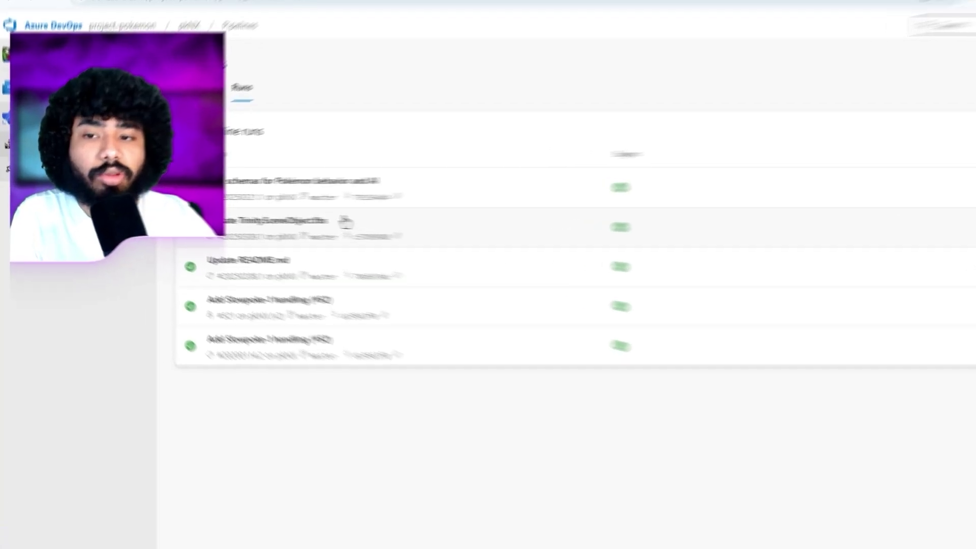
Open a successful pipeline run and download pkNX from its published artifacts.
{"action": "left_click", "coordinate": [490, 233]}
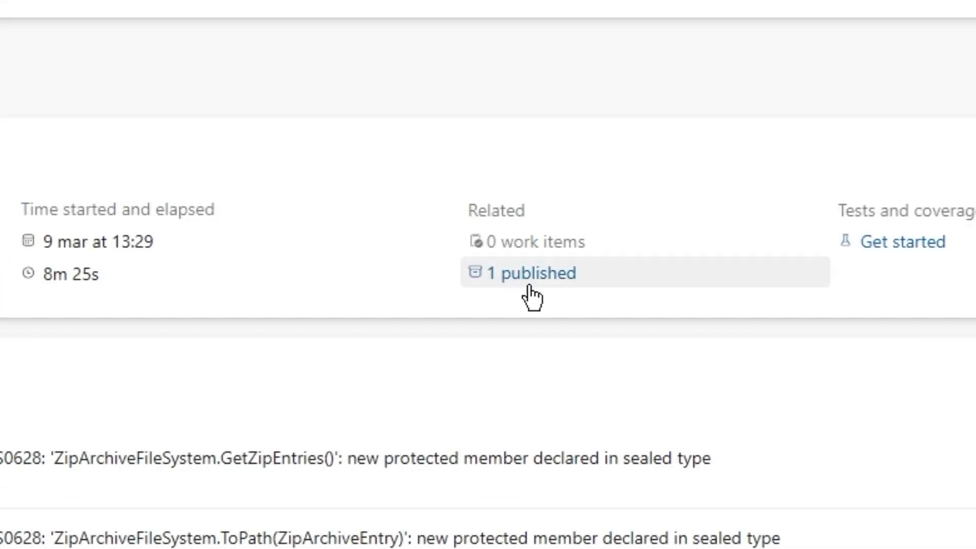
{"action": "left_click", "coordinate": [617, 261]}
{"action": "left_click", "coordinate": [942, 170]}
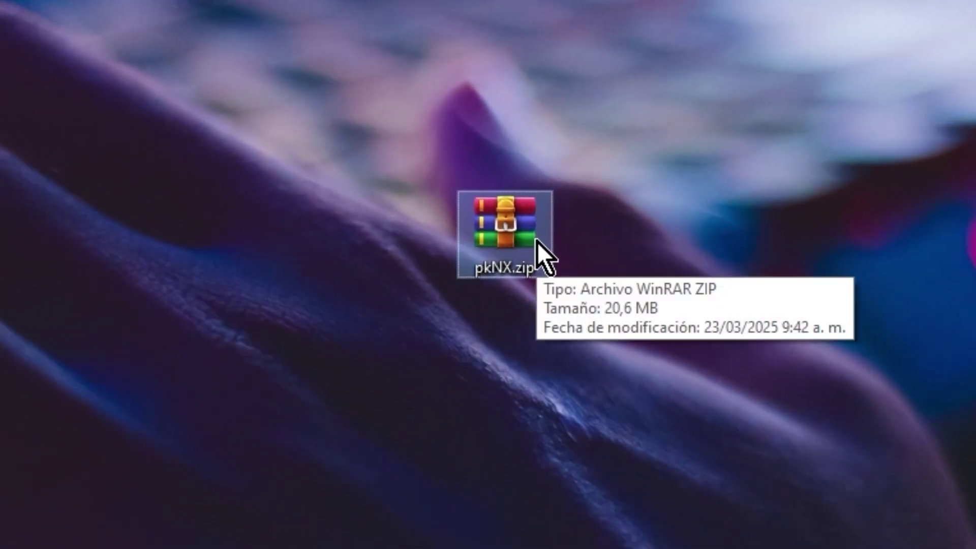
Extract pkNX.zip on the desktop and move the archive to the recycle bin.
{"action": "right_click", "coordinate": [517, 221]}
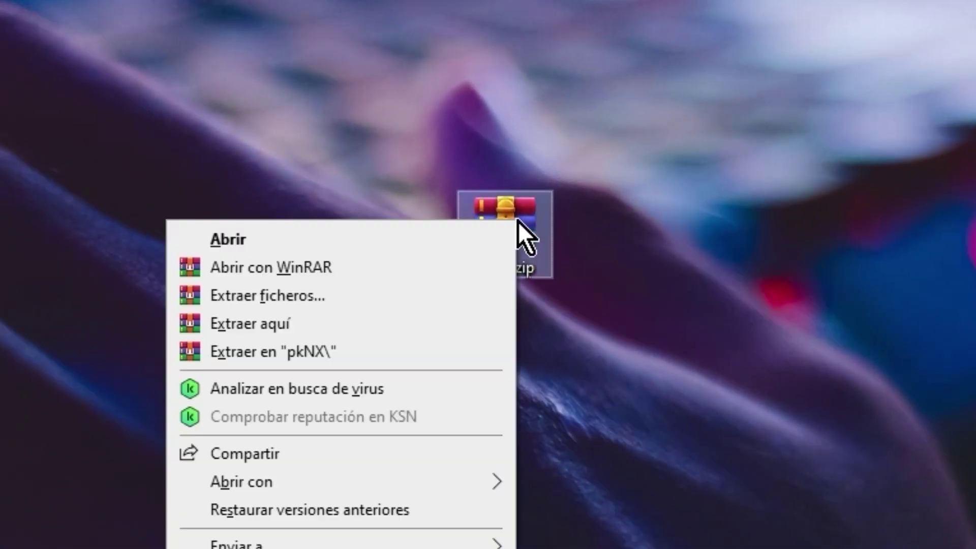
{"action": "left_click", "coordinate": [271, 323]}
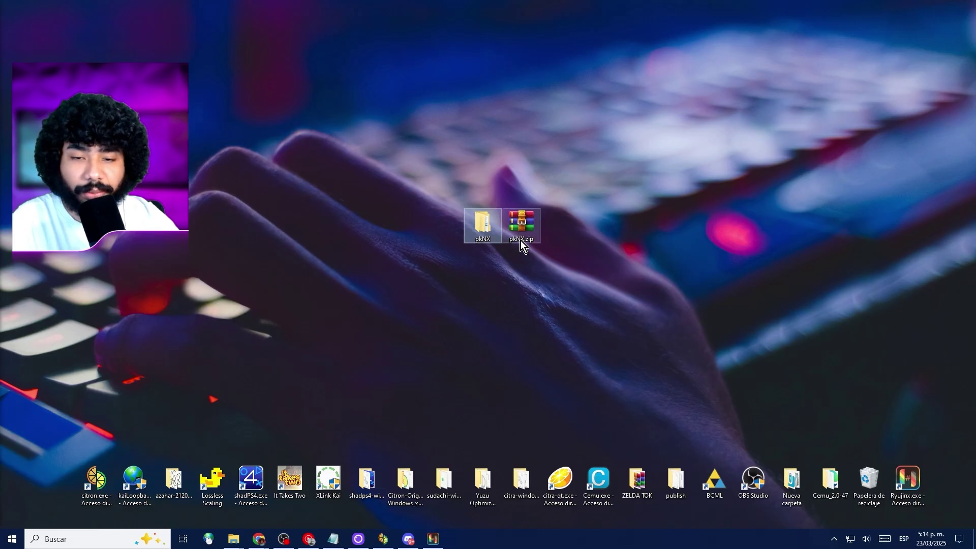
{"action": "left_click_drag", "start_coordinate": [520, 239], "coordinate": [878, 485]}
Run pkNX.exe from the extracted net9.0-windows folder and allow it to run despite SmartScreen.
{"action": "double_click", "coordinate": [483, 226]}
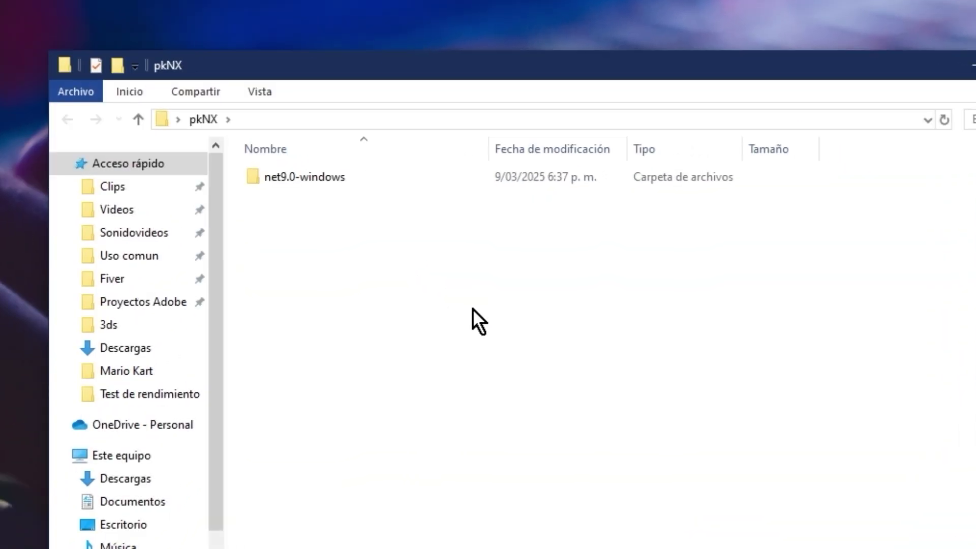
{"action": "double_click", "coordinate": [344, 178]}
{"action": "scroll", "coordinate": [444, 310], "scroll_direction": "down", "scroll_amount": 5}
{"action": "scroll", "coordinate": [494, 392], "scroll_direction": "up", "scroll_amount": 5}
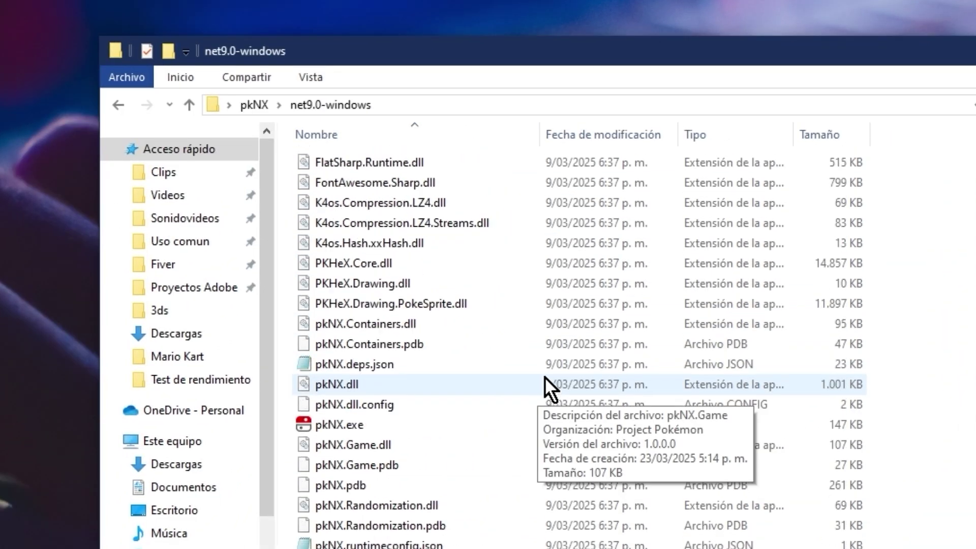
{"action": "left_click", "coordinate": [423, 431]}
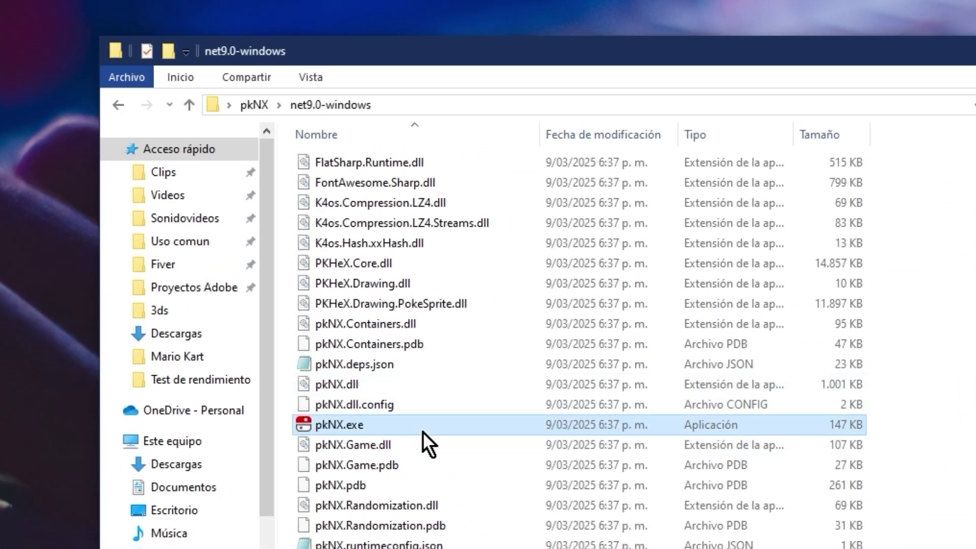
{"action": "right_click", "coordinate": [422, 432]}
{"action": "key", "text": "Return"}
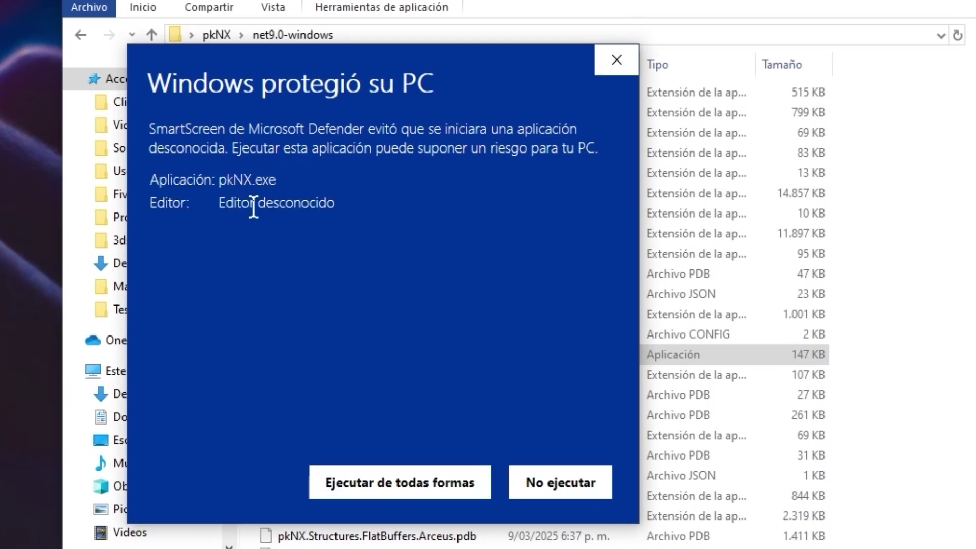
{"action": "left_click", "coordinate": [428, 484]}
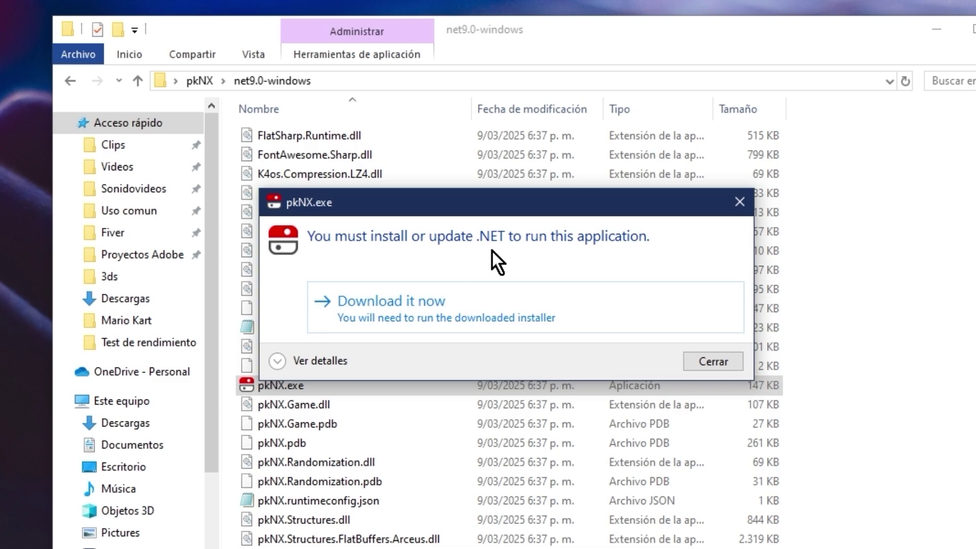
Download the required .NET runtime and install Microsoft Windows Desktop Runtime 9.0.3 (x64).
{"action": "left_click", "coordinate": [453, 321]}
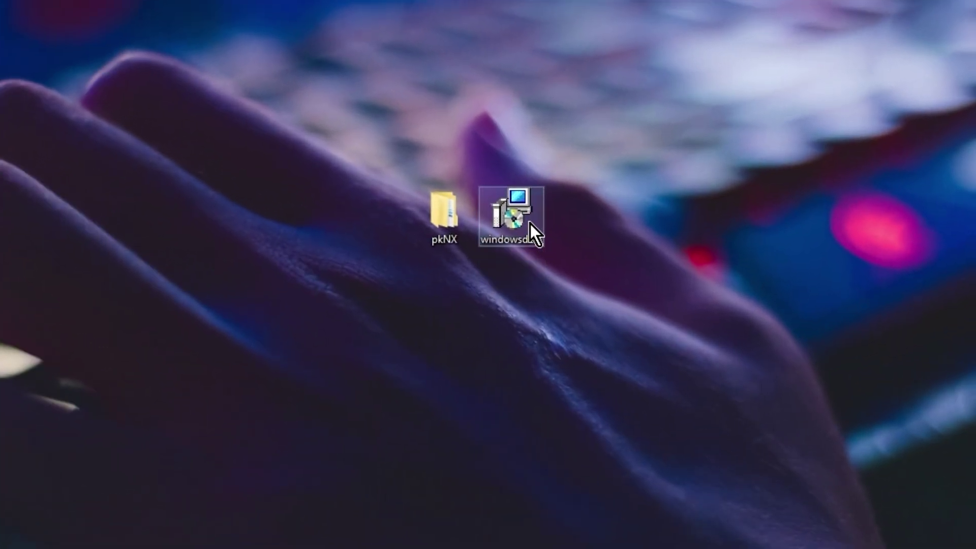
{"action": "double_click", "coordinate": [529, 223]}
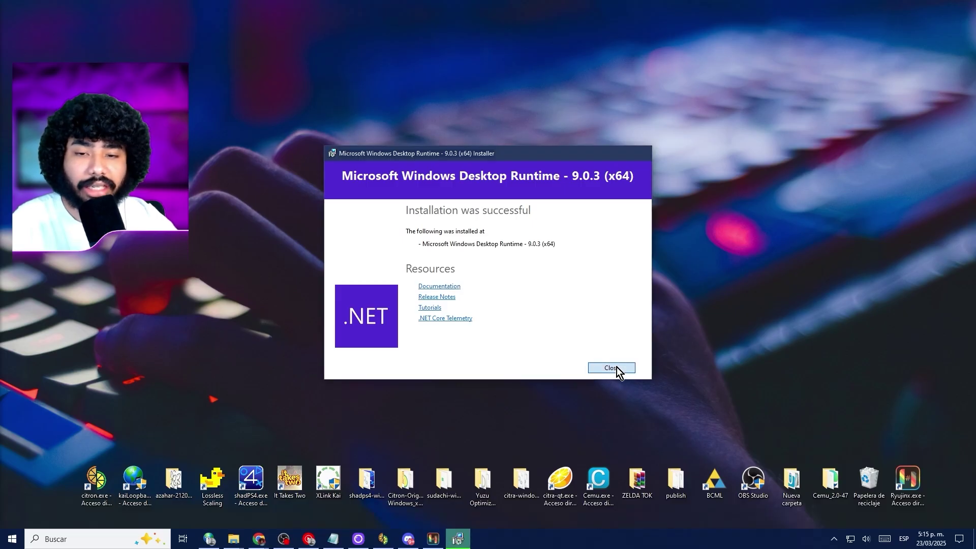
{"action": "left_click", "coordinate": [617, 367]}
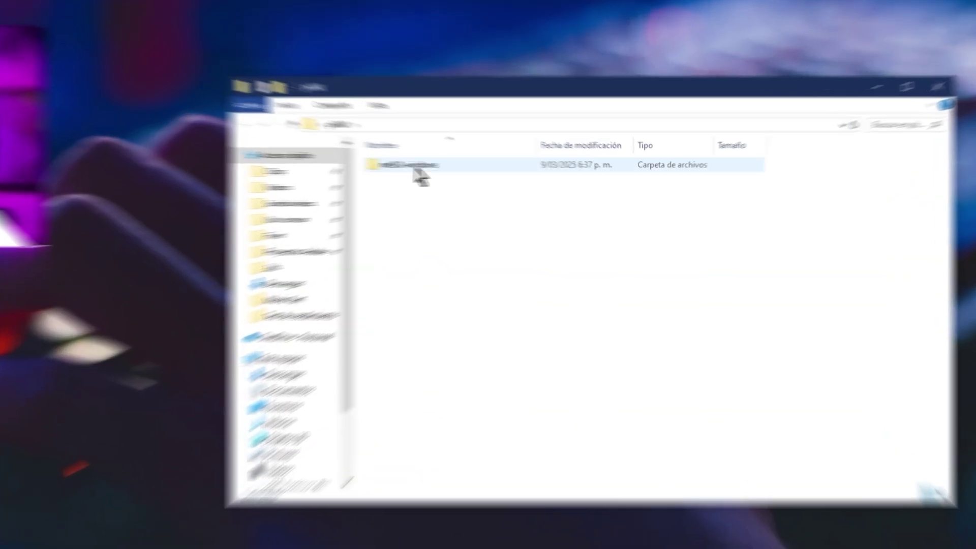
Launch pkNX.exe again from the net9.0-windows folder and put the folder window away.
{"action": "double_click", "coordinate": [418, 175]}
{"action": "double_click", "coordinate": [325, 153]}
{"action": "scroll", "coordinate": [447, 364], "scroll_direction": "down", "scroll_amount": 5}
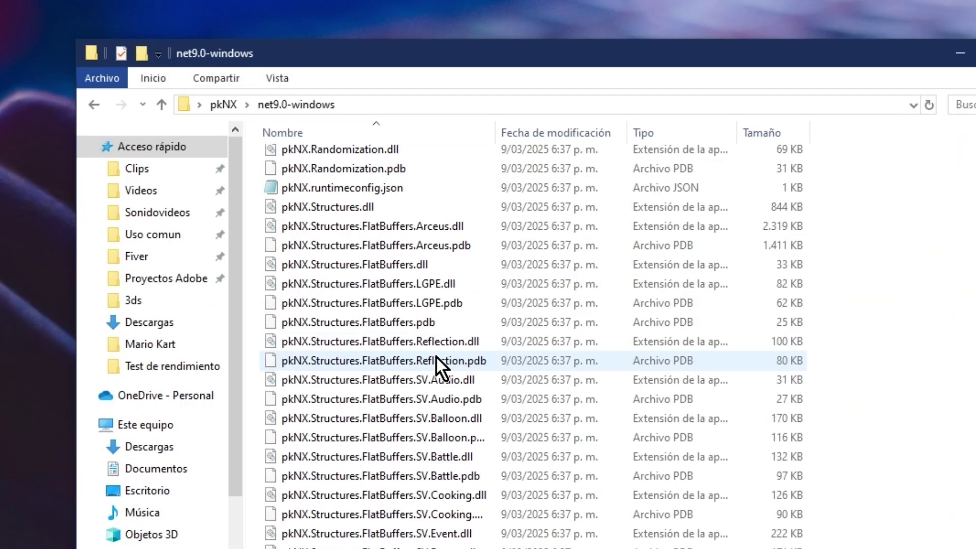
{"action": "scroll", "coordinate": [356, 351], "scroll_direction": "up", "scroll_amount": 5}
{"action": "left_click", "coordinate": [343, 349]}
{"action": "double_click", "coordinate": [343, 349]}
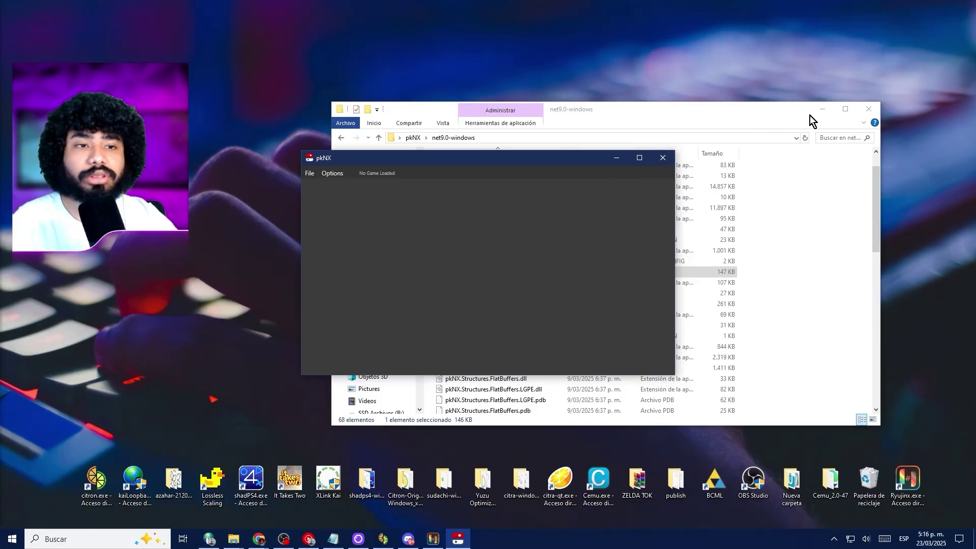
{"action": "left_click", "coordinate": [808, 111]}
Open pkNX's language choices and keep English.
{"action": "left_click", "coordinate": [332, 171]}
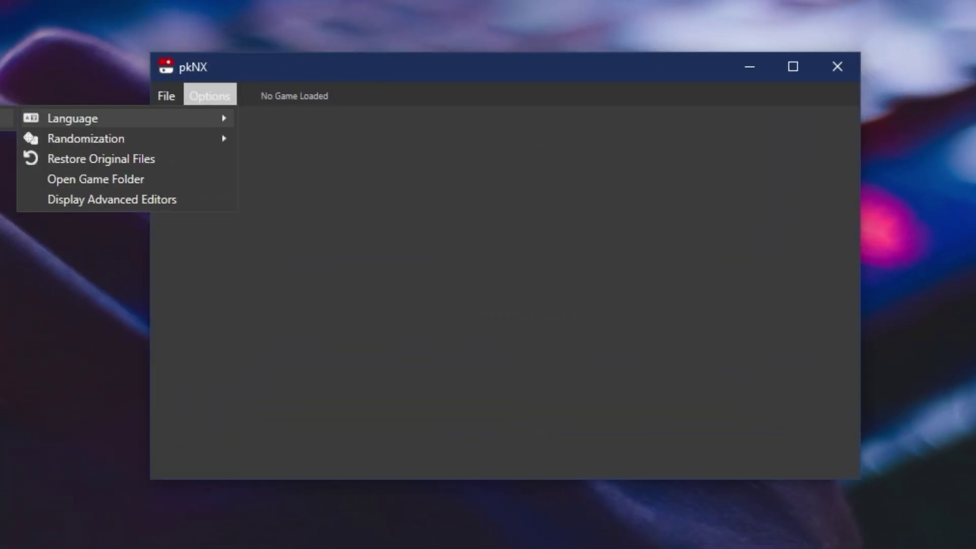
{"action": "left_click", "coordinate": [116, 118]}
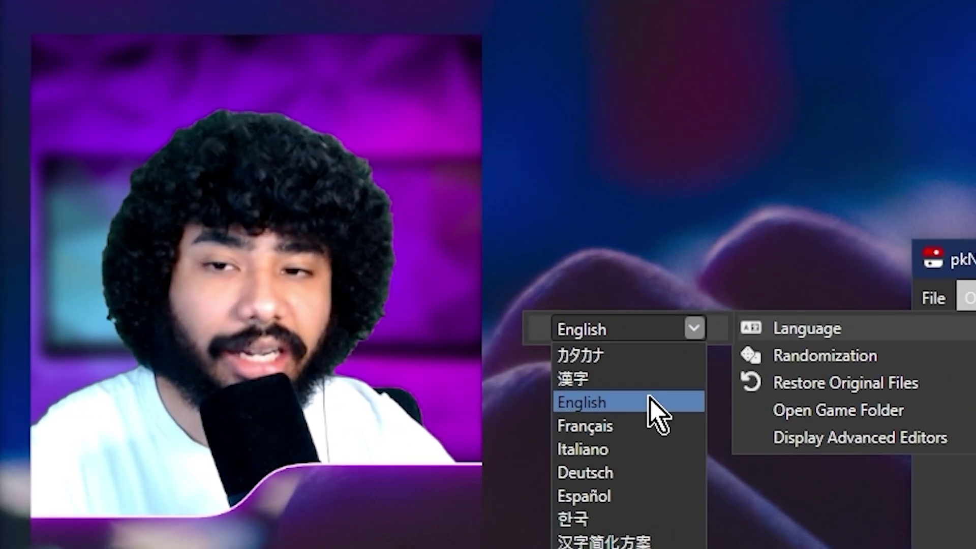
{"action": "left_click", "coordinate": [121, 176]}
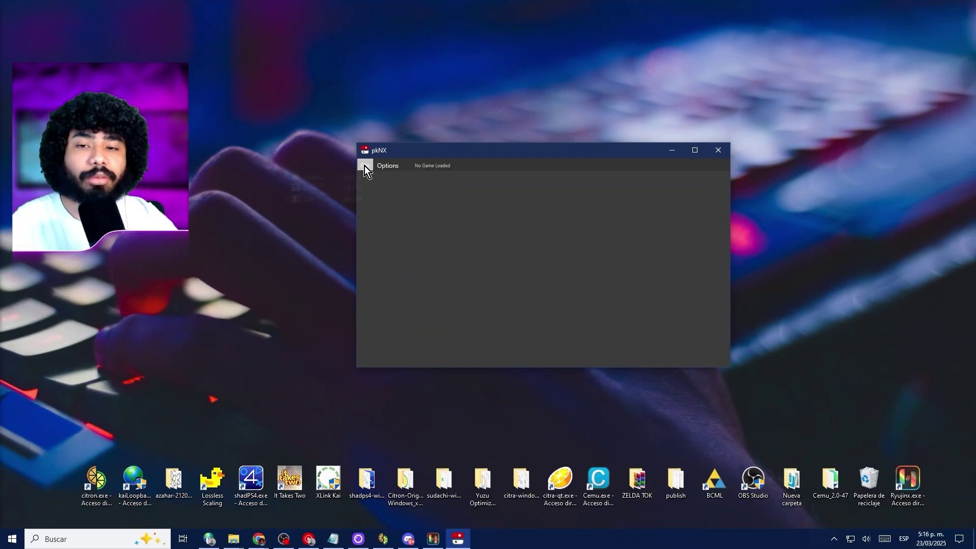
Start opening a game folder in pkNX, browse to Citron's user\dump folder, and check that location through Citron's own folder.
{"action": "left_click", "coordinate": [933, 298]}
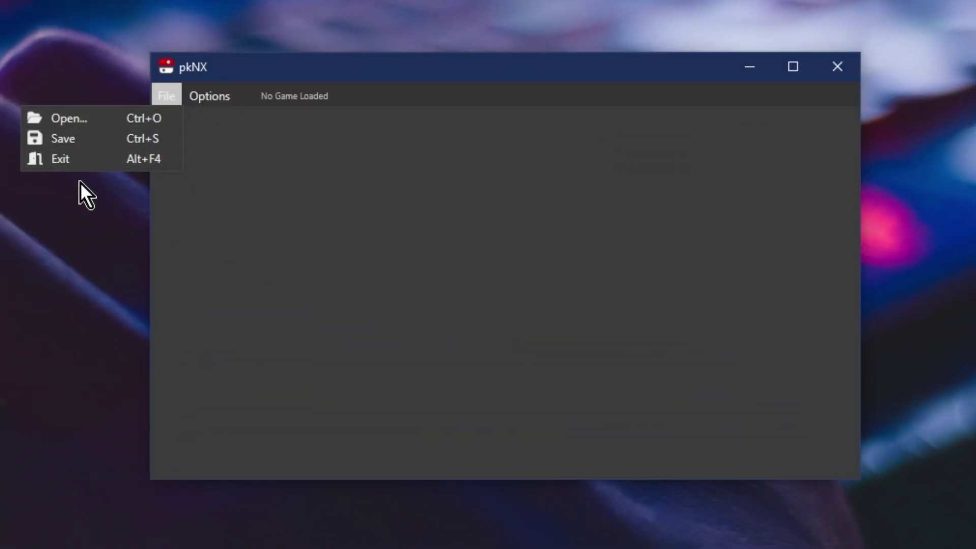
{"action": "left_click", "coordinate": [108, 120]}
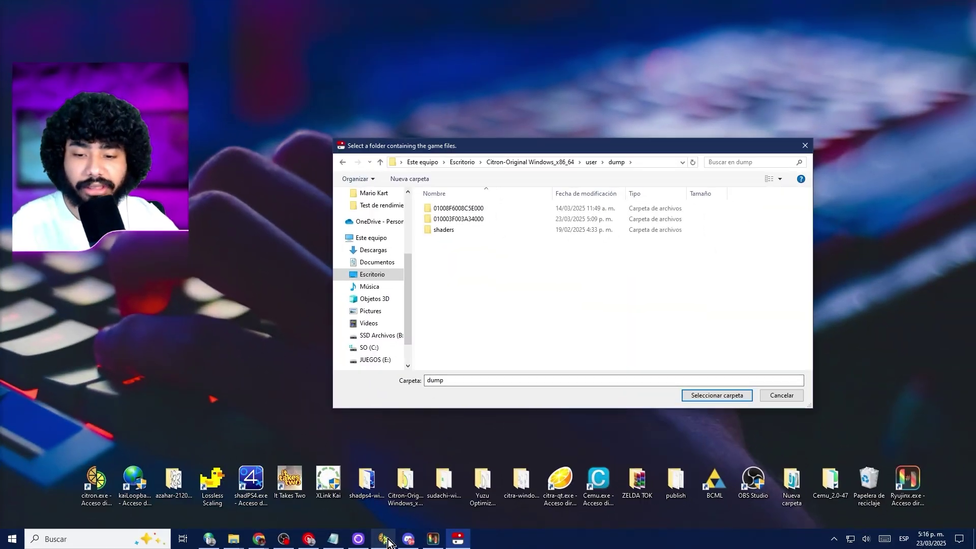
{"action": "left_click", "coordinate": [386, 538]}
{"action": "left_click", "coordinate": [264, 151]}
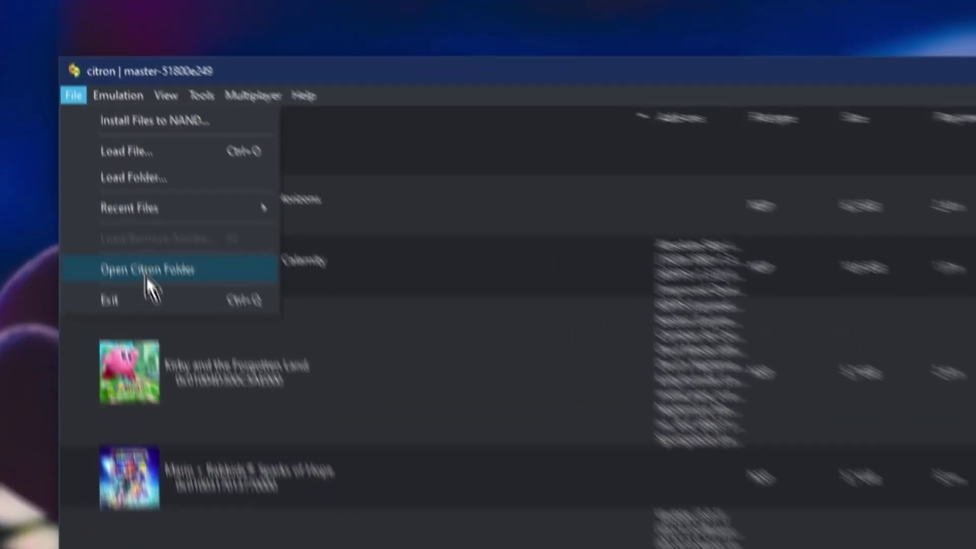
{"action": "left_click", "coordinate": [298, 233]}
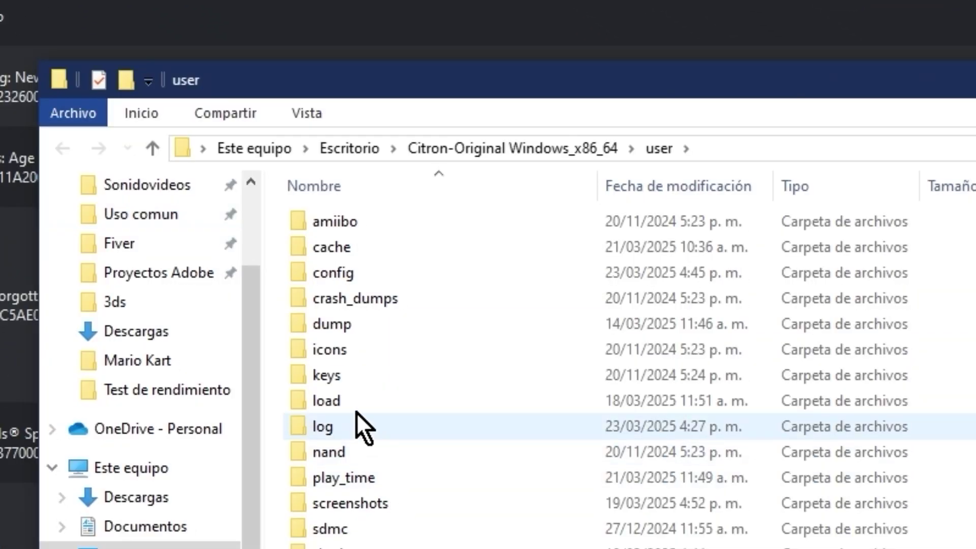
{"action": "double_click", "coordinate": [396, 352]}
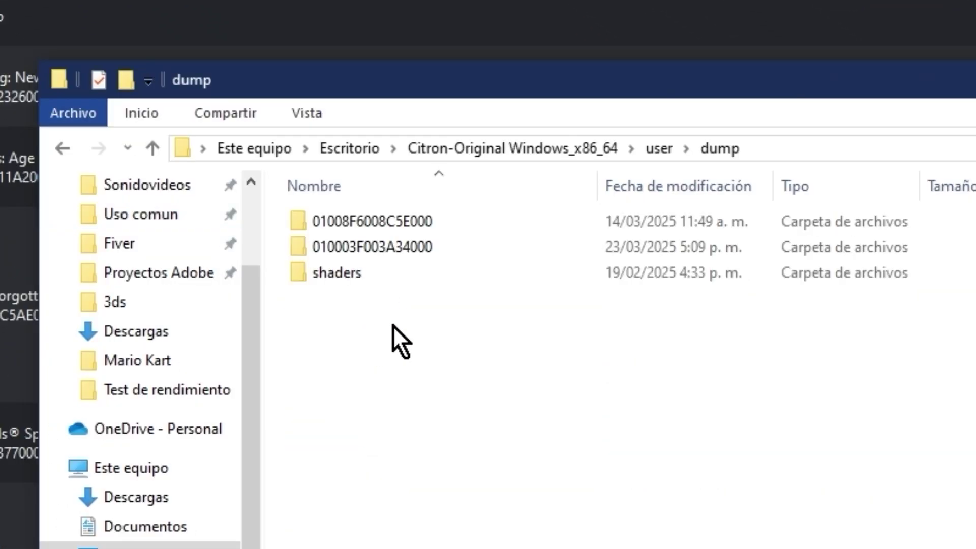
{"action": "left_click", "coordinate": [435, 278]}
{"action": "left_click", "coordinate": [908, 181]}
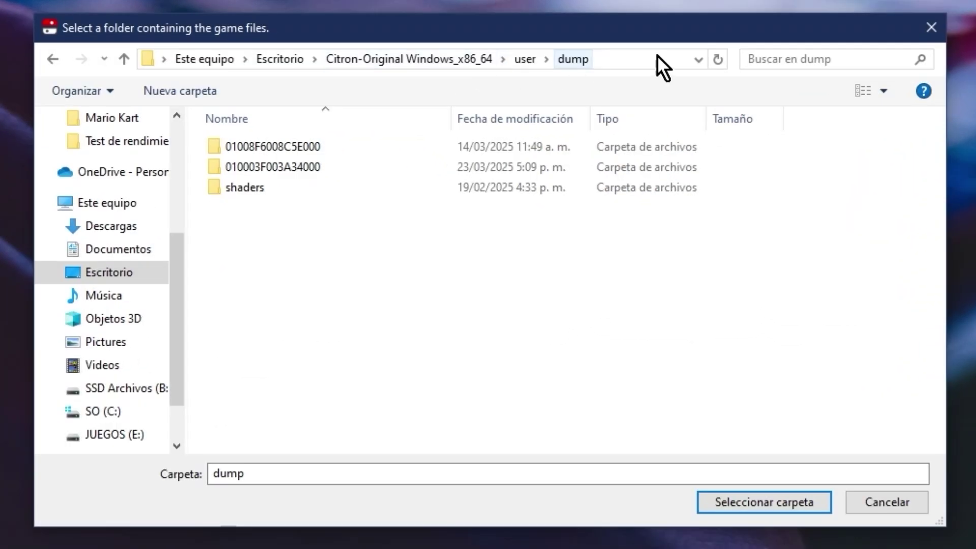
Check the exefs and romfs folders inside 010003F003A34000 and load that dump folder into pkNX.
{"action": "left_click", "coordinate": [399, 162]}
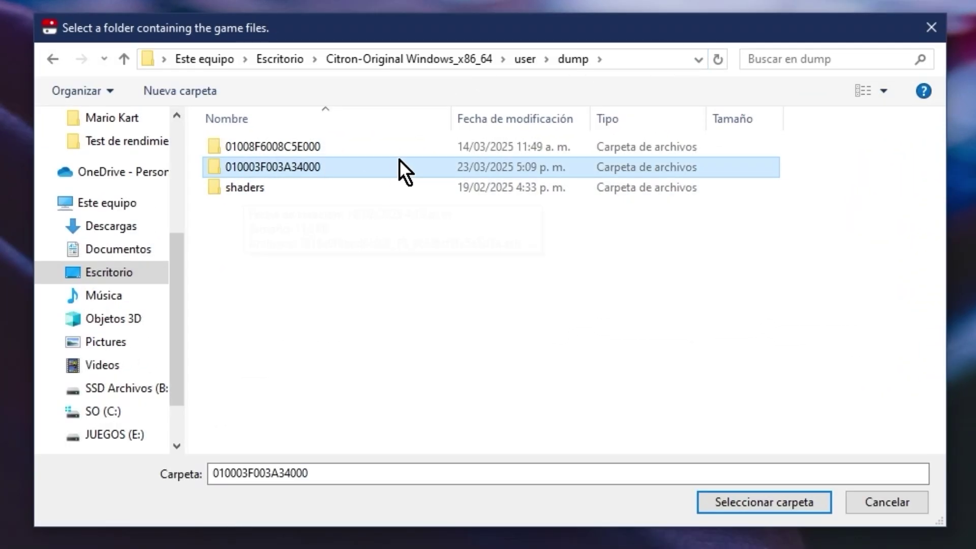
{"action": "double_click", "coordinate": [376, 168]}
{"action": "left_click", "coordinate": [286, 147]}
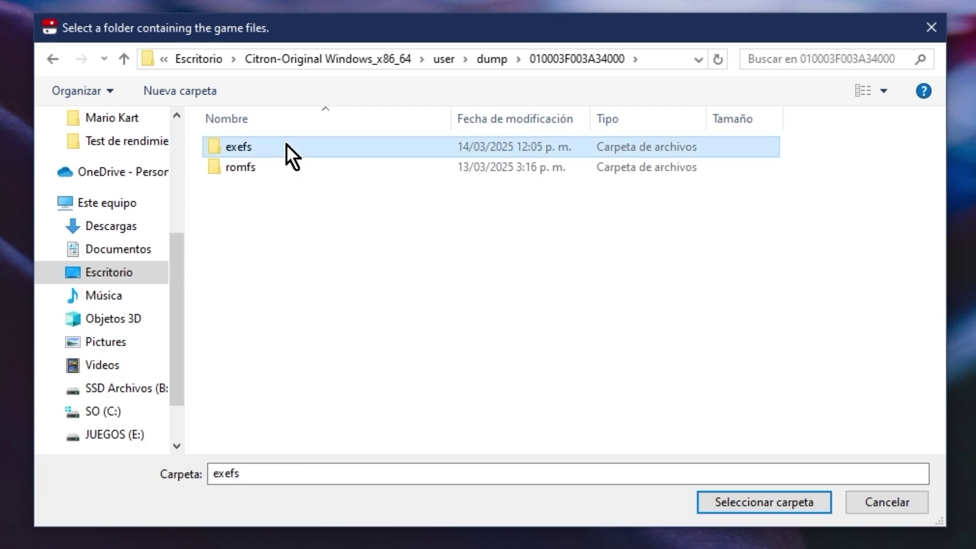
{"action": "left_click", "coordinate": [302, 172]}
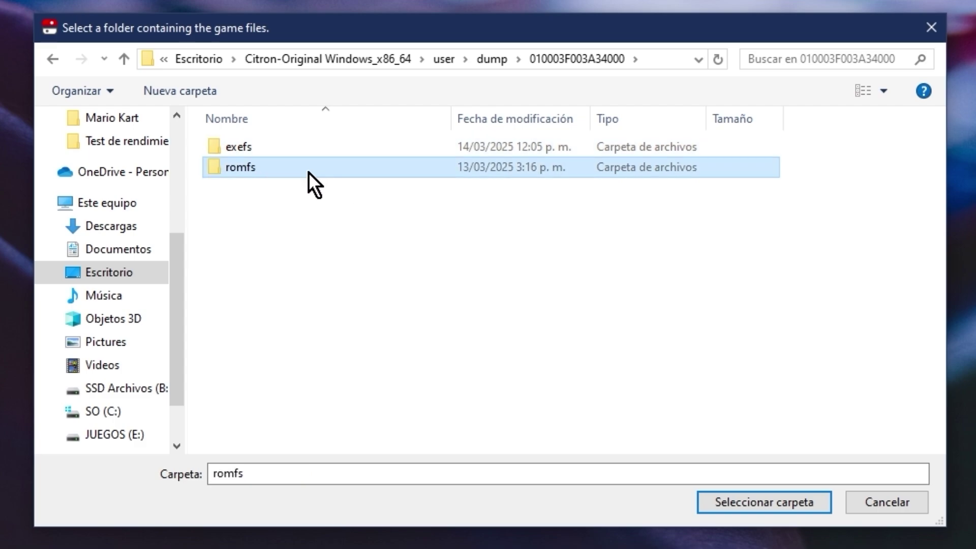
{"action": "key", "text": "alt+Left"}
{"action": "left_click", "coordinate": [386, 169]}
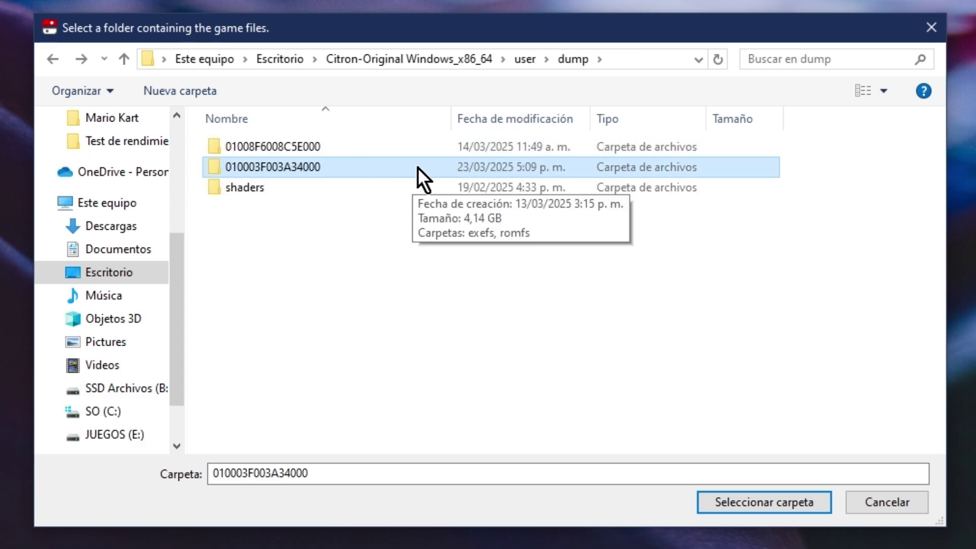
{"action": "left_click", "coordinate": [761, 507]}
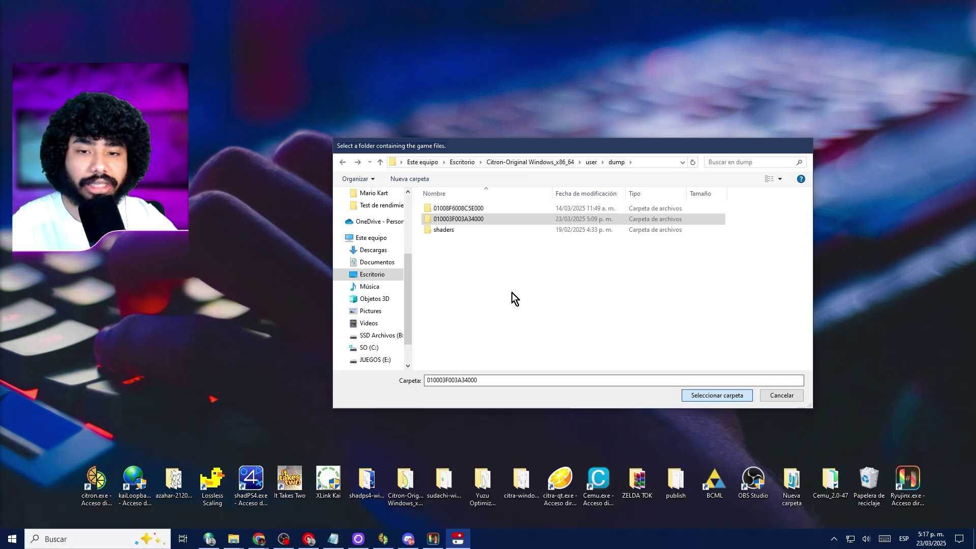
{"action": "key", "text": "Return"}
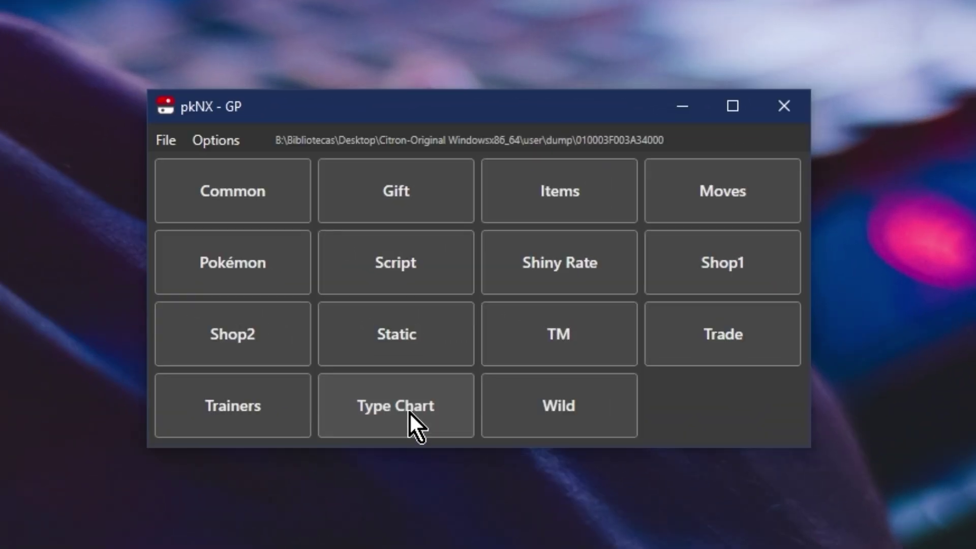
Examine the Type Chart editor and the Text Editor, closing each without saving.
{"action": "left_click", "coordinate": [496, 312]}
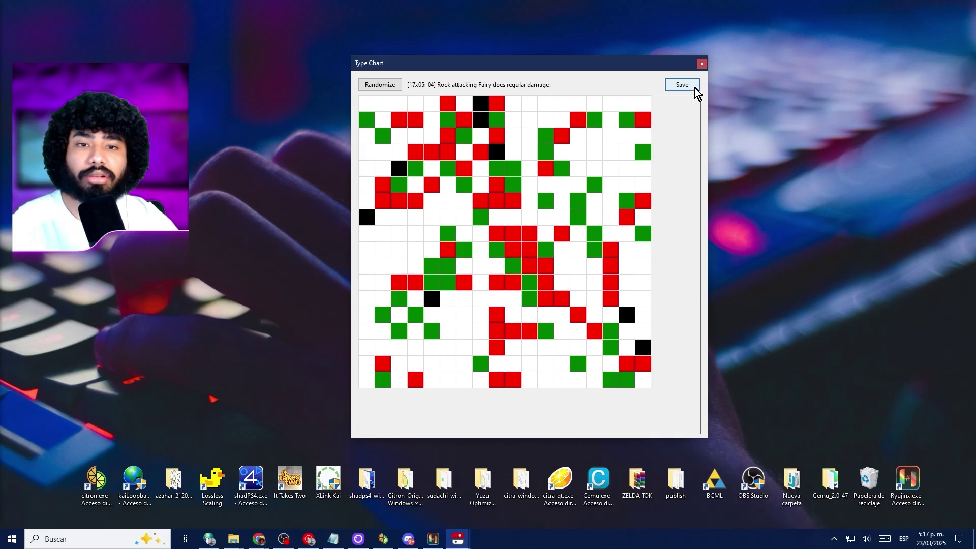
{"action": "left_click", "coordinate": [703, 63]}
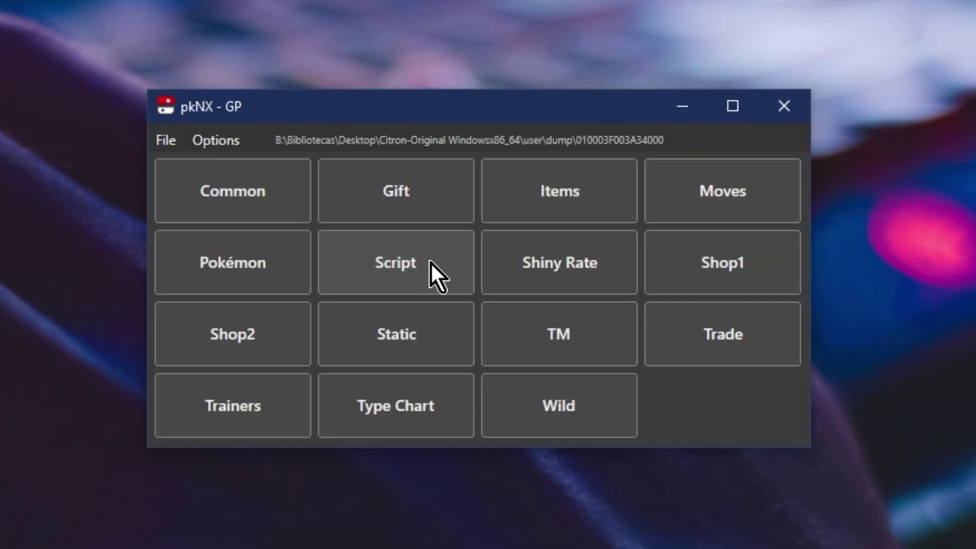
{"action": "left_click", "coordinate": [506, 248]}
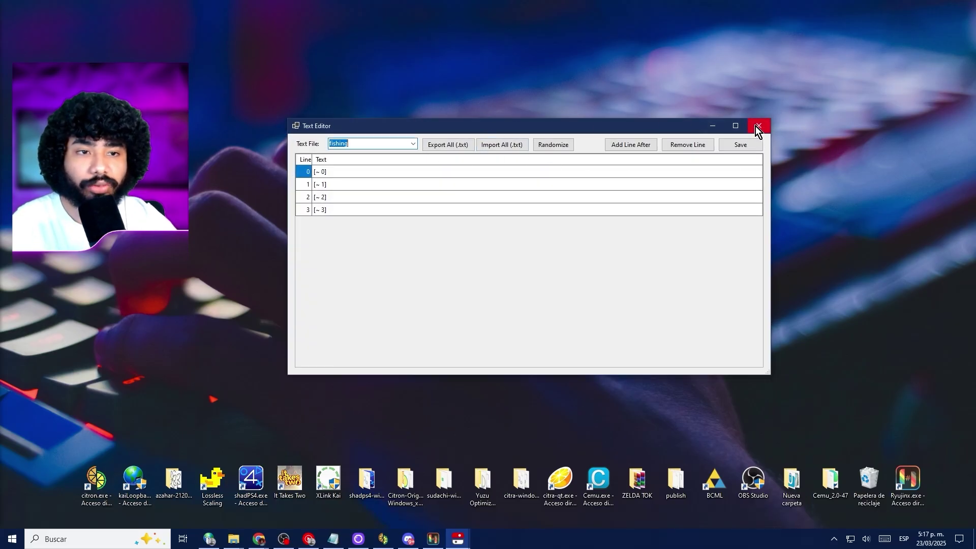
{"action": "left_click", "coordinate": [757, 127]}
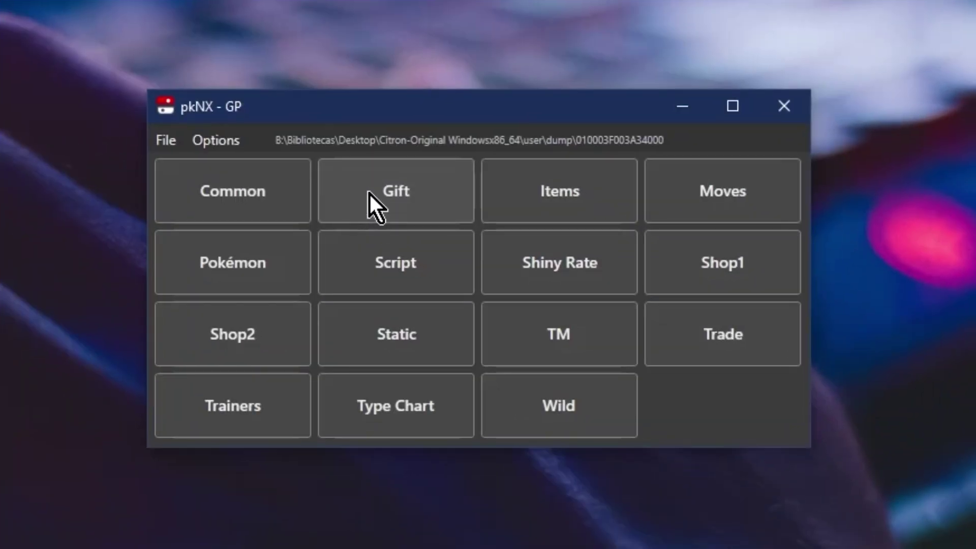
Examine the entries in the Gift Editor, including 002, and return to entry 000.
{"action": "left_click", "coordinate": [368, 192]}
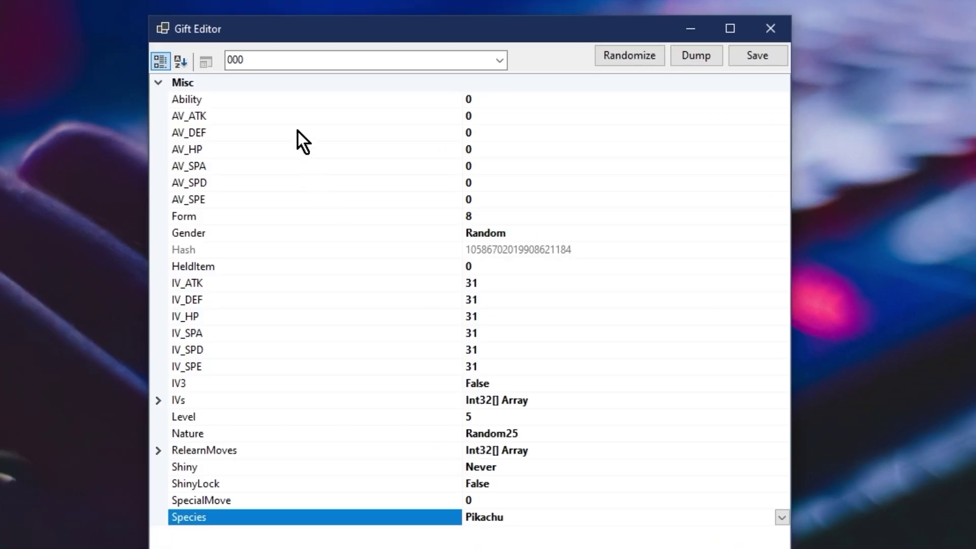
{"action": "left_click", "coordinate": [291, 68]}
{"action": "left_click", "coordinate": [499, 61]}
{"action": "left_click", "coordinate": [305, 100]}
{"action": "left_click", "coordinate": [480, 60]}
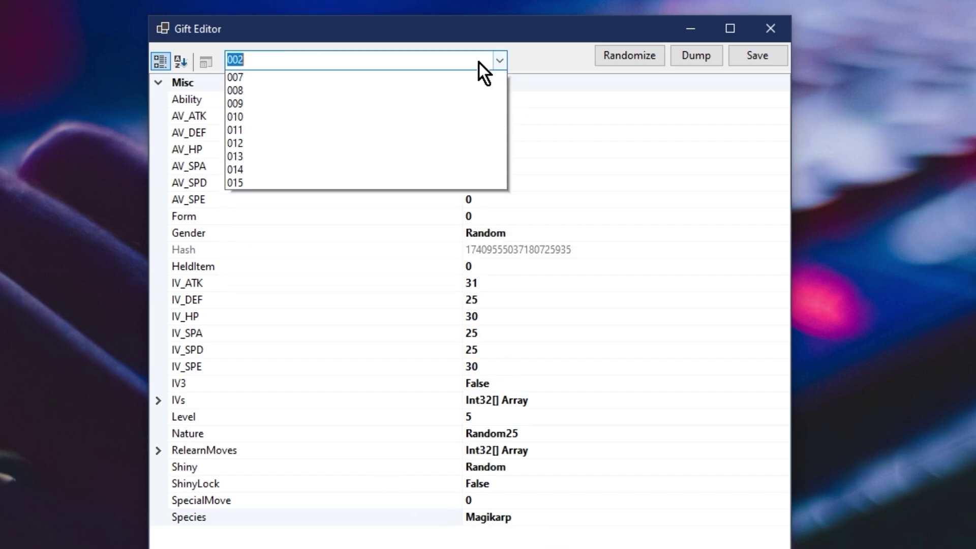
{"action": "left_click", "coordinate": [353, 80]}
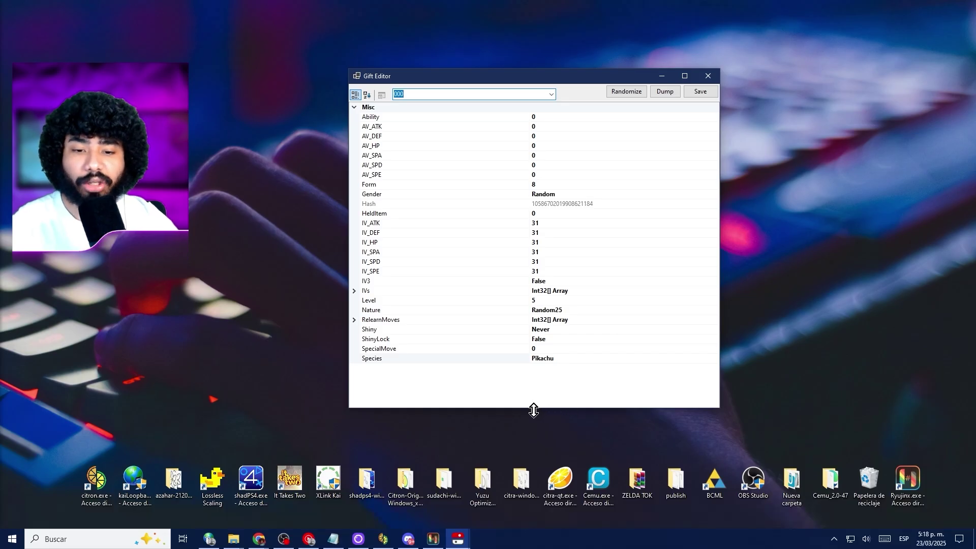
{"action": "left_click_drag", "start_coordinate": [534, 410], "coordinate": [557, 351]}
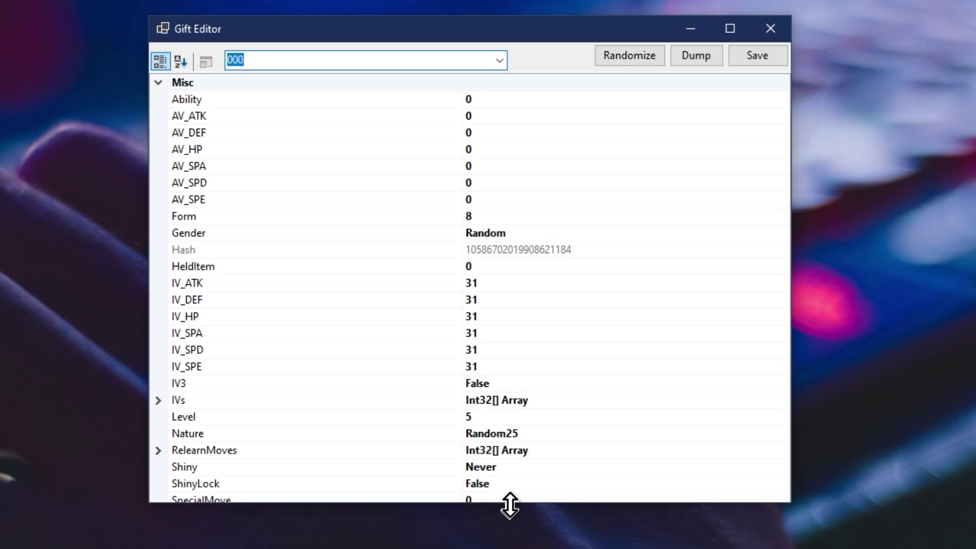
{"action": "left_click_drag", "start_coordinate": [510, 505], "coordinate": [517, 464]}
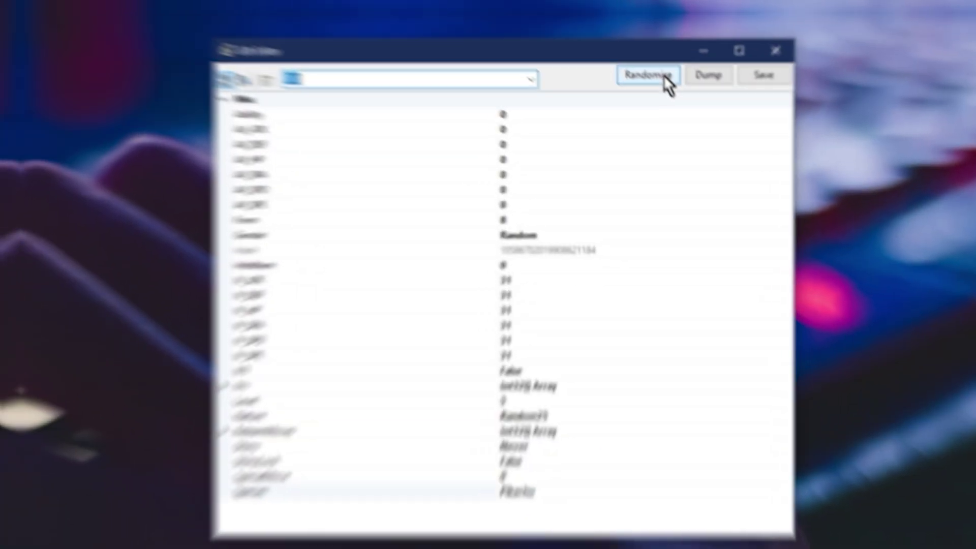
Randomize the gift Pokémon, check the species choices for entry 000, and save the gift data.
{"action": "left_click", "coordinate": [663, 76]}
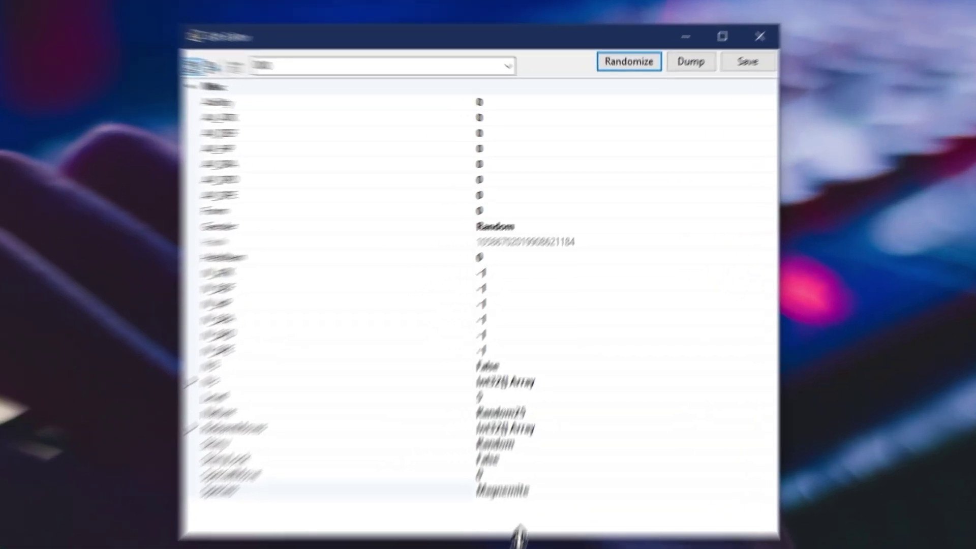
{"action": "left_click", "coordinate": [563, 360]}
{"action": "scroll", "coordinate": [538, 483], "scroll_direction": "down", "scroll_amount": 2}
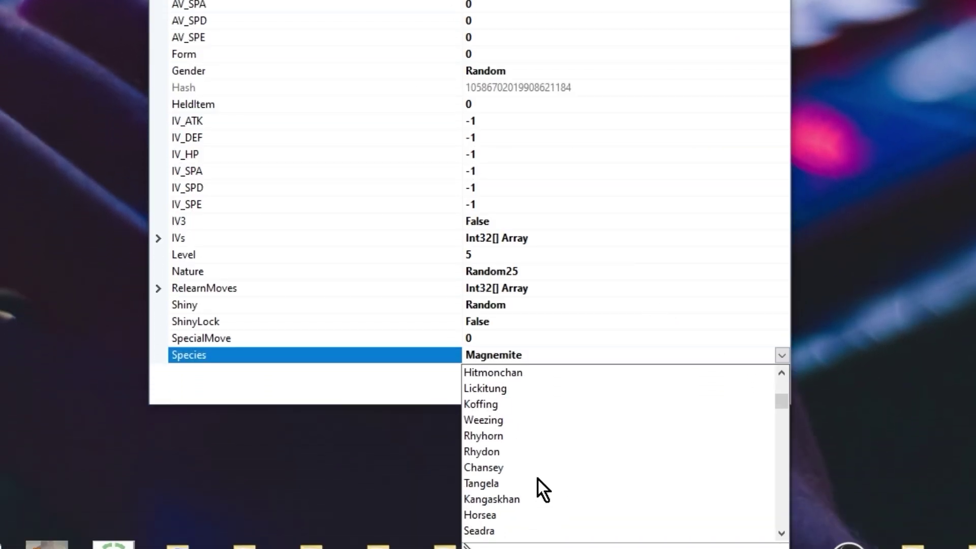
{"action": "left_click", "coordinate": [380, 419]}
{"action": "left_click_drag", "start_coordinate": [492, 403], "coordinate": [491, 313]}
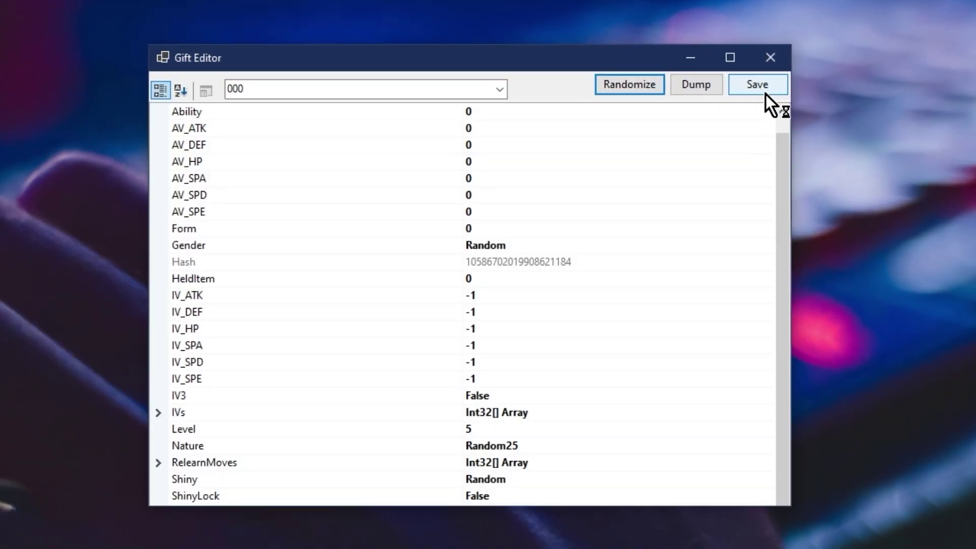
{"action": "left_click", "coordinate": [700, 91]}
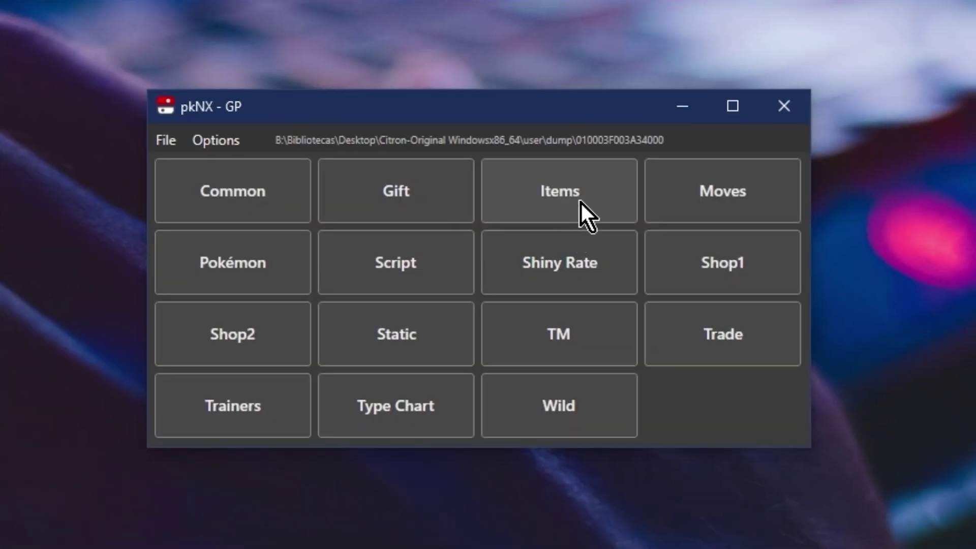
Randomize the game's items in the Item Editor and save them.
{"action": "left_click", "coordinate": [581, 201]}
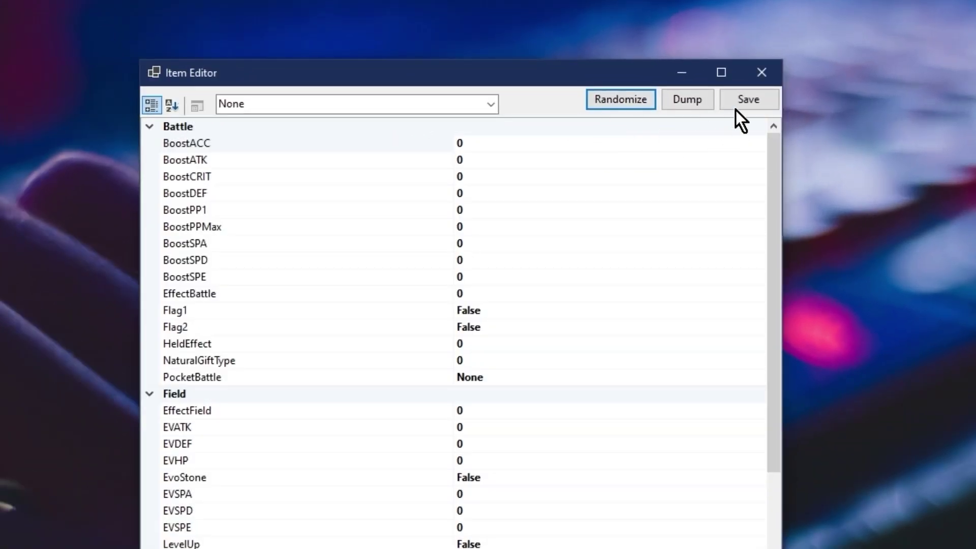
{"action": "left_click", "coordinate": [744, 99]}
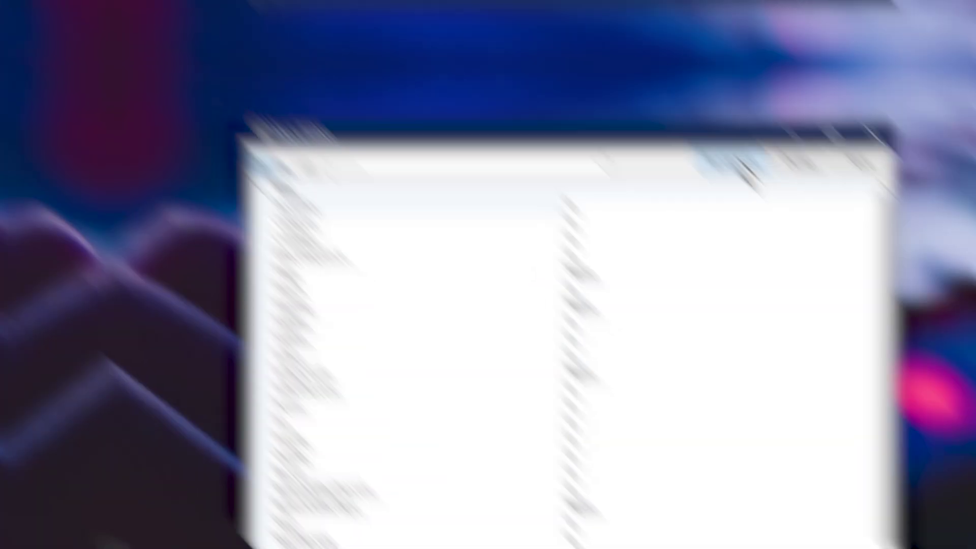
{"action": "left_click", "coordinate": [744, 101]}
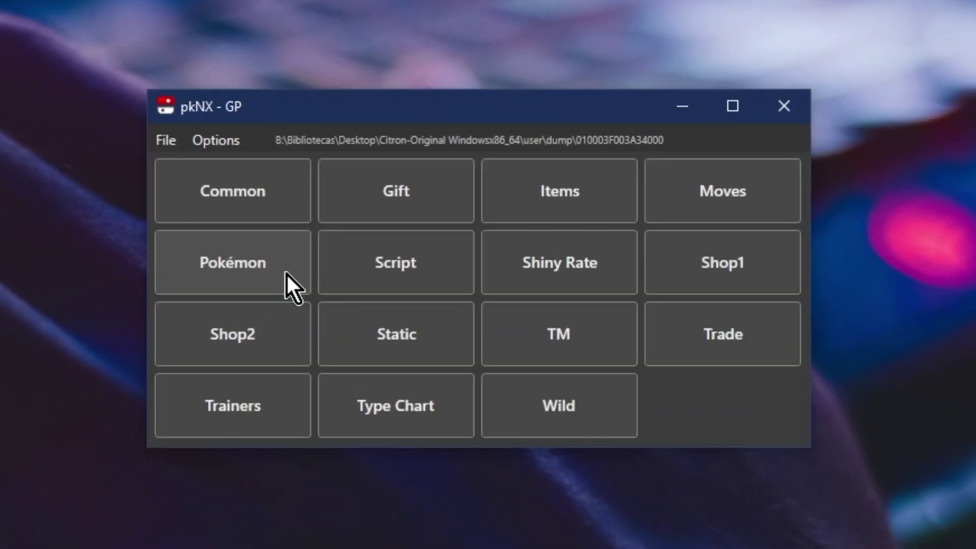
Examine Bulbasaur's personal data, level-up learnset and TMs in the Pokémon Editor, and look through the species list.
{"action": "left_click", "coordinate": [344, 272]}
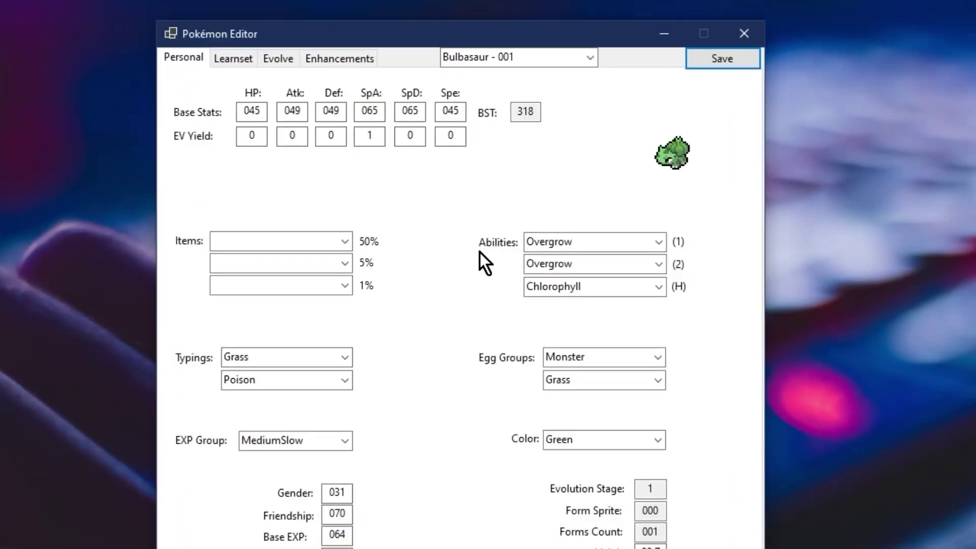
{"action": "left_click", "coordinate": [233, 58]}
{"action": "scroll", "coordinate": [518, 277], "scroll_direction": "down", "scroll_amount": 4}
{"action": "scroll", "coordinate": [534, 338], "scroll_direction": "up", "scroll_amount": 4}
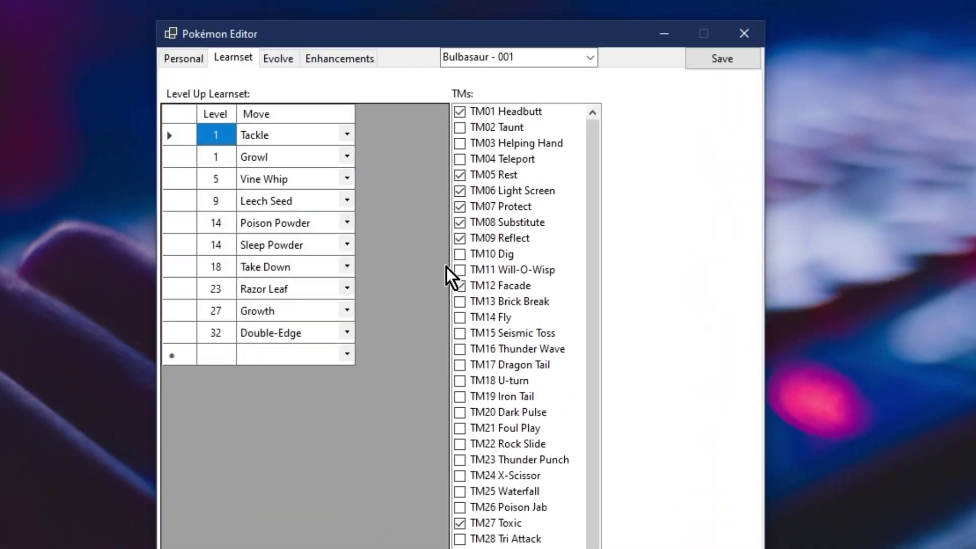
{"action": "left_click", "coordinate": [594, 58]}
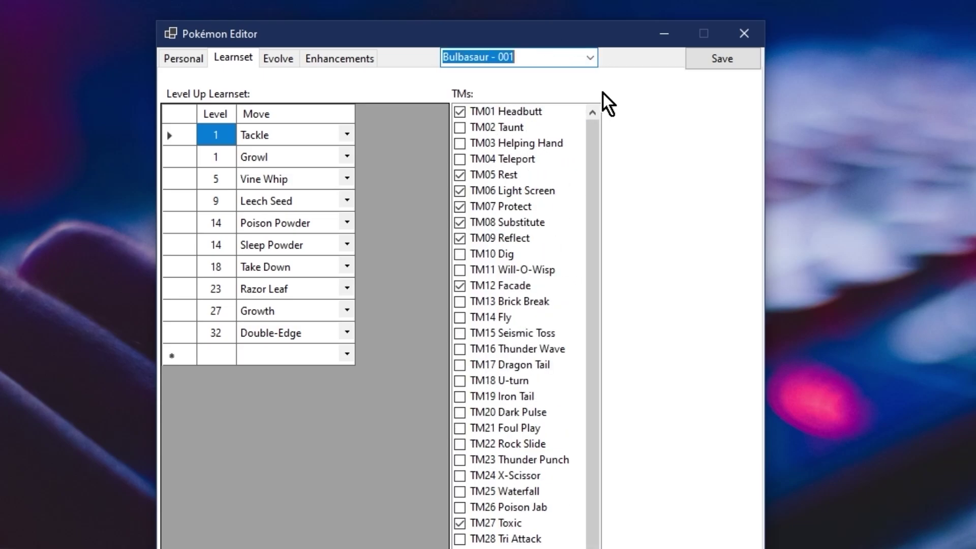
{"action": "left_click", "coordinate": [594, 58]}
{"action": "scroll", "coordinate": [502, 94], "scroll_direction": "up", "scroll_amount": 1}
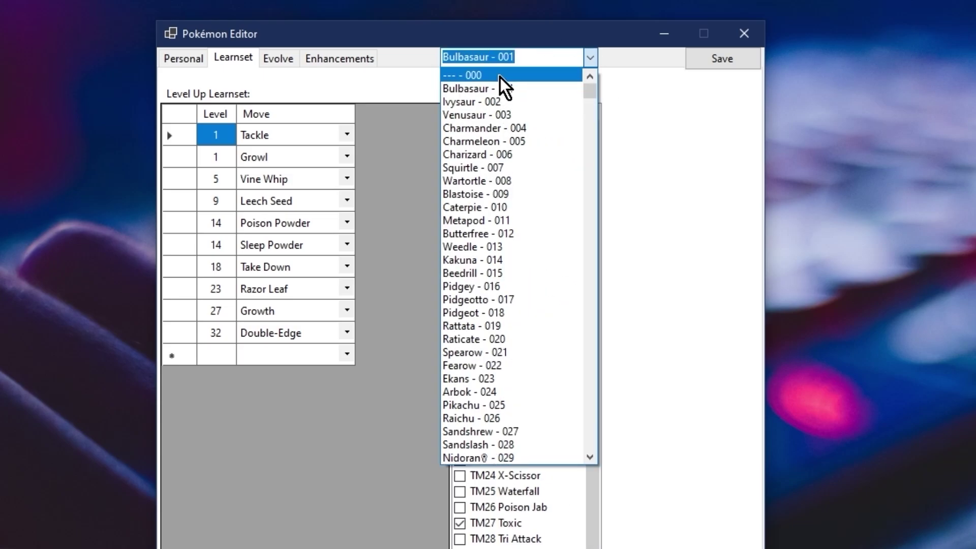
{"action": "left_click", "coordinate": [492, 76]}
{"action": "scroll", "coordinate": [532, 353], "scroll_direction": "down", "scroll_amount": 5}
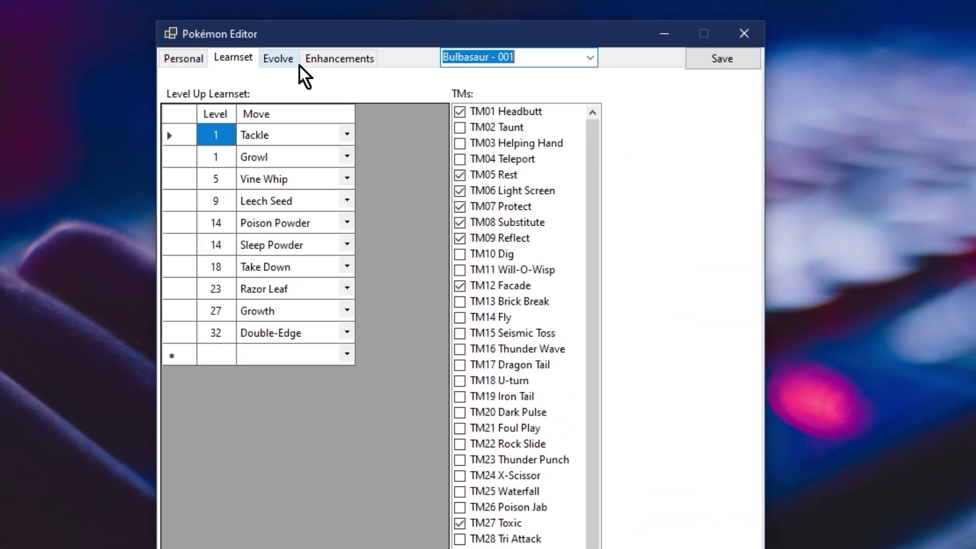
Examine Bulbasaur's evolution methods and the Pokémon it can evolve into, keeping LevelUp and Ivysaur.
{"action": "left_click", "coordinate": [285, 63]}
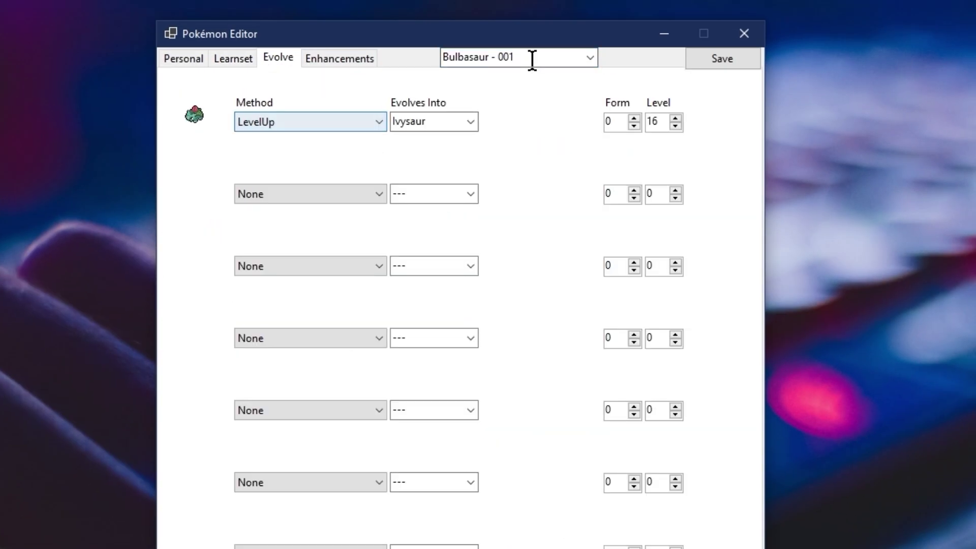
{"action": "left_click", "coordinate": [290, 123]}
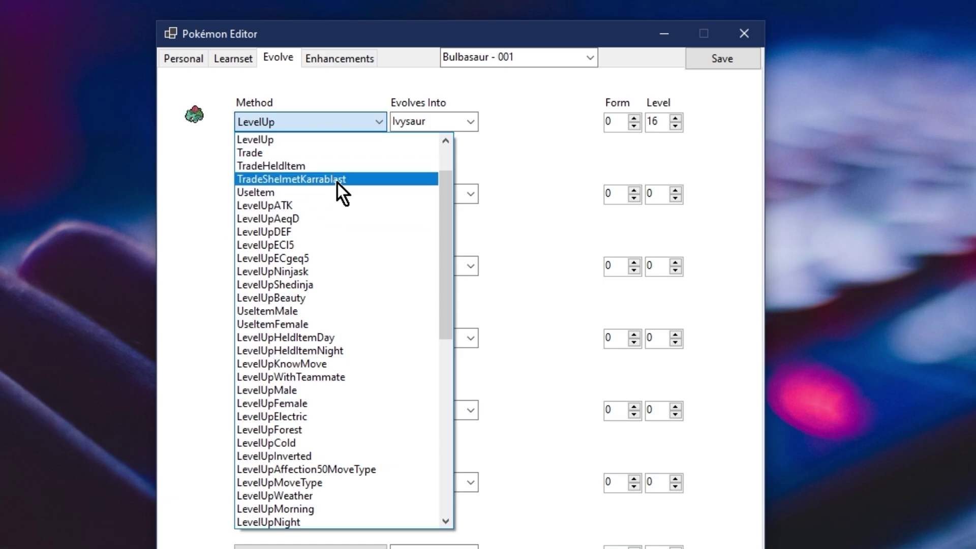
{"action": "scroll", "coordinate": [355, 228], "scroll_direction": "down", "scroll_amount": 4}
{"action": "left_click", "coordinate": [196, 194]}
{"action": "left_click", "coordinate": [338, 123]}
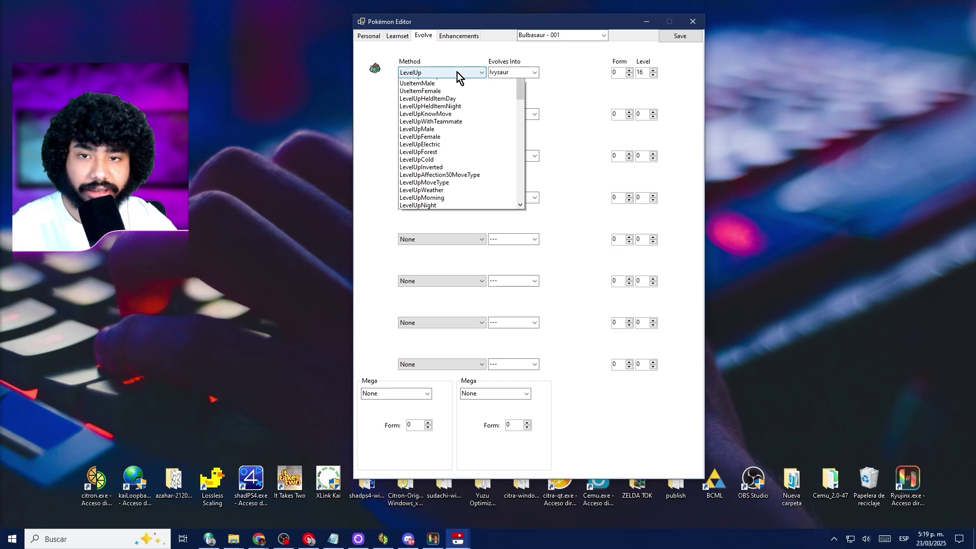
{"action": "left_click", "coordinate": [187, 231]}
{"action": "left_click", "coordinate": [471, 122]}
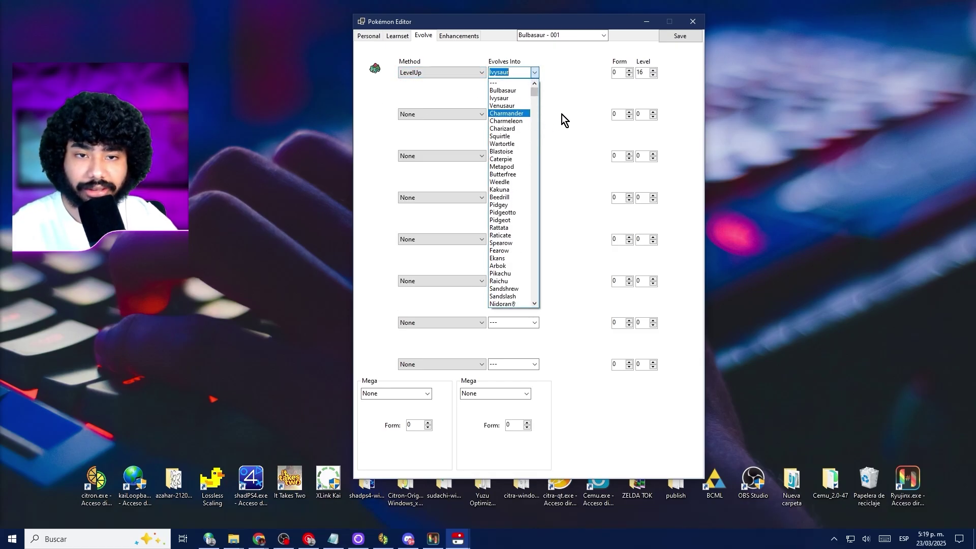
{"action": "left_click", "coordinate": [565, 121]}
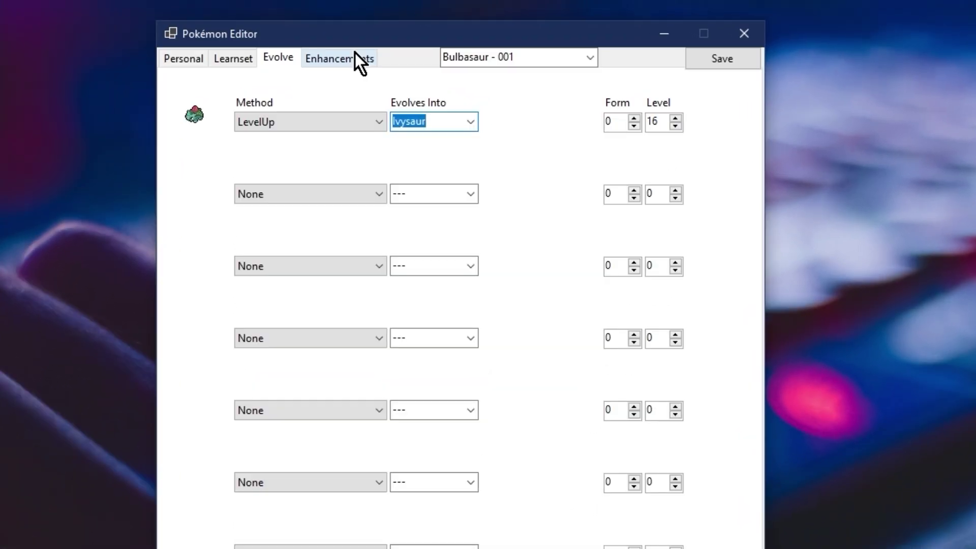
Examine the settings for randomizing Pokémon personal data, including the Ability and InheritAbility options.
{"action": "left_click", "coordinate": [355, 56]}
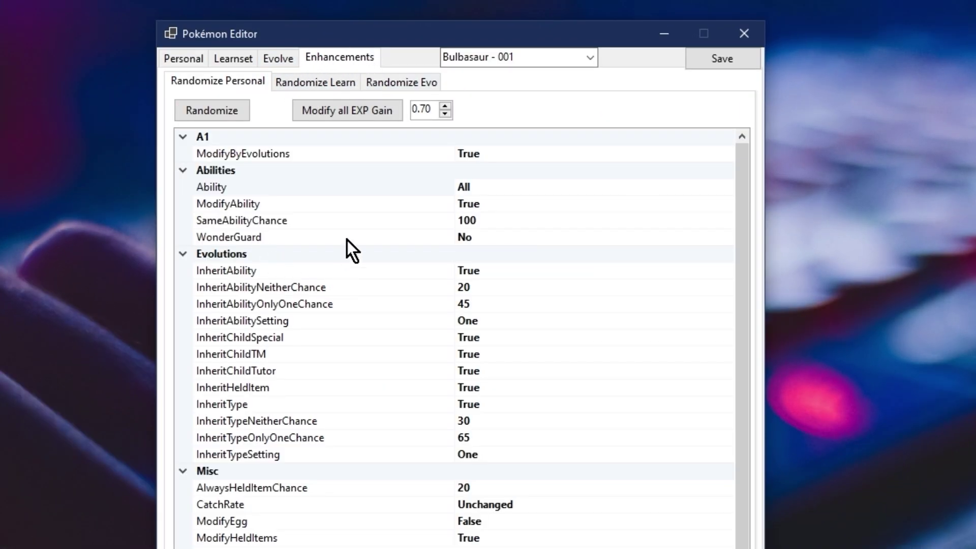
{"action": "scroll", "coordinate": [364, 300], "scroll_direction": "down", "scroll_amount": 4}
{"action": "scroll", "coordinate": [413, 389], "scroll_direction": "up", "scroll_amount": 4}
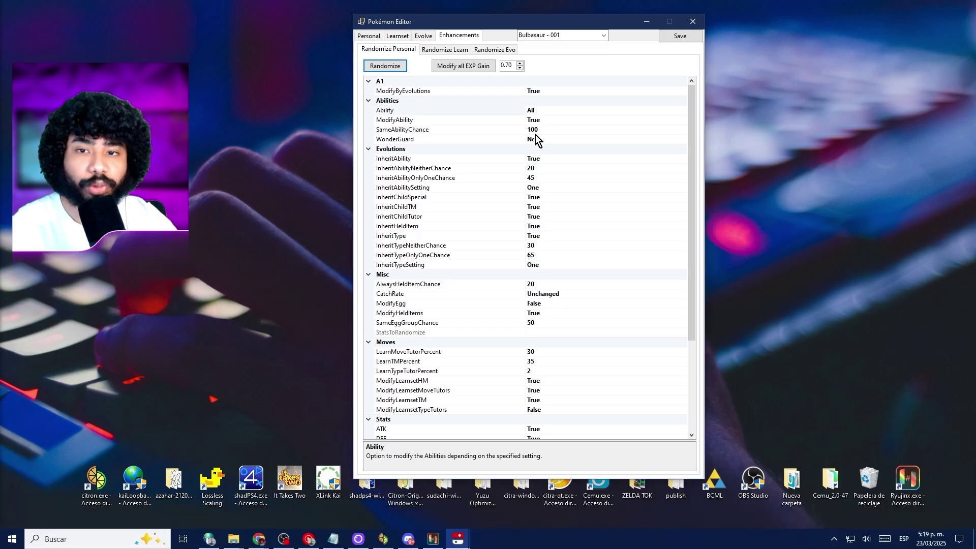
{"action": "left_click", "coordinate": [547, 159]}
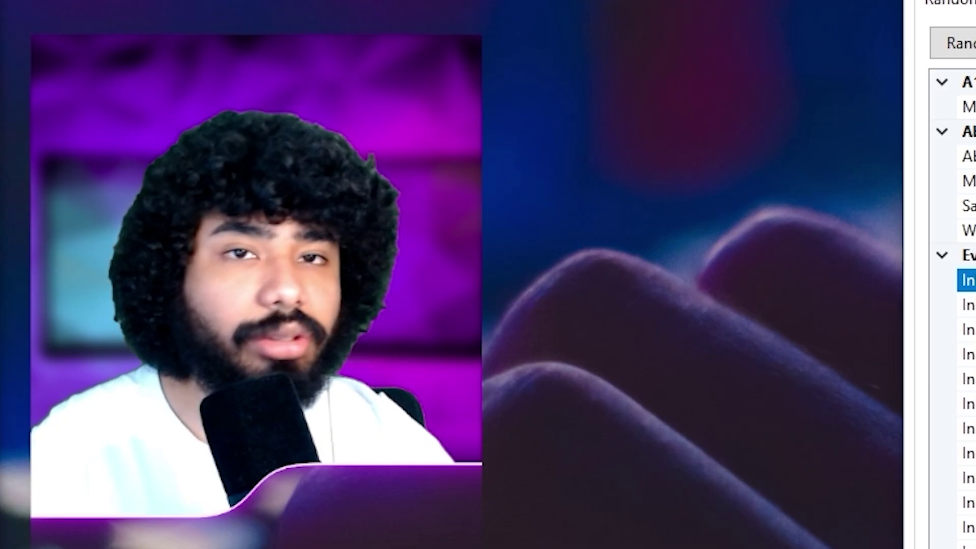
{"action": "key", "text": "Down"}
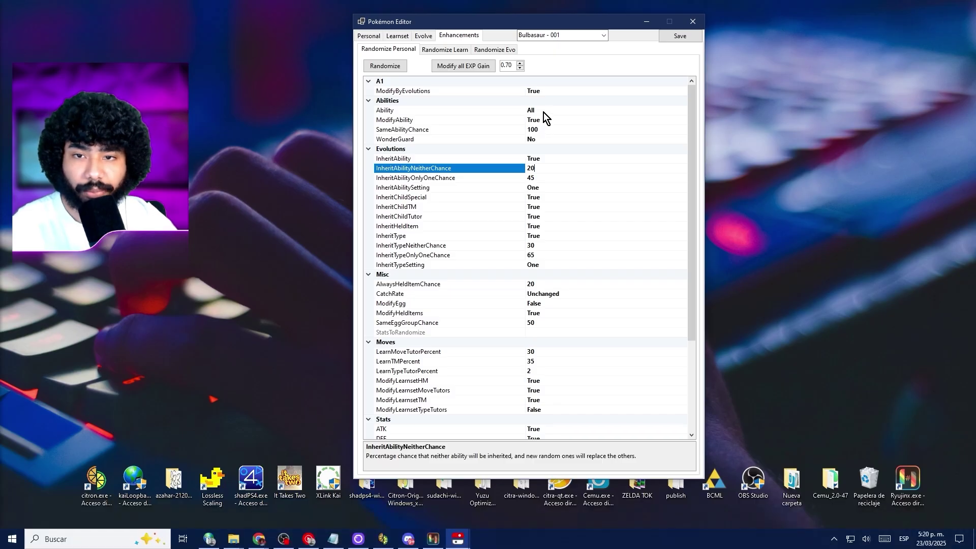
{"action": "left_click", "coordinate": [542, 111]}
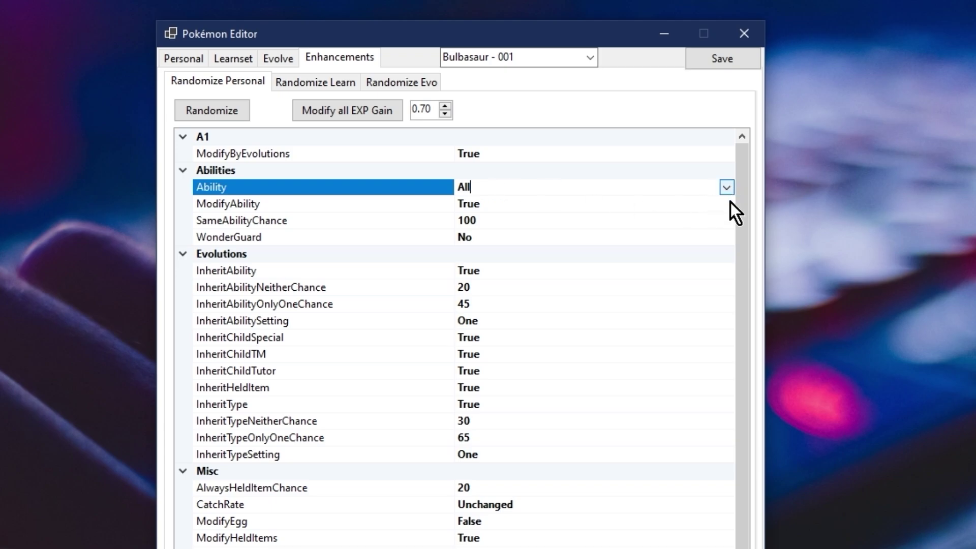
{"action": "key", "text": "Down"}
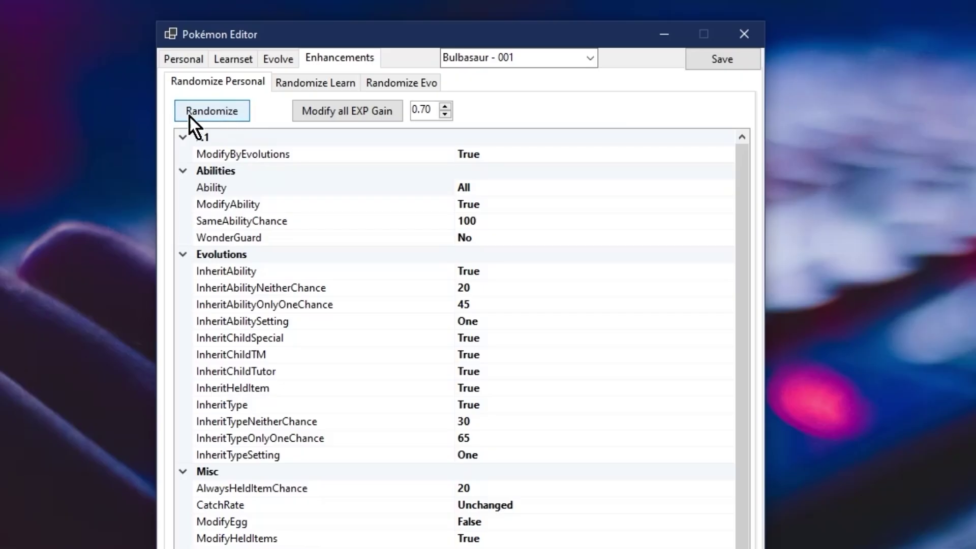
Randomize the Pokémon personal data and their learnsets, keeping the existing settings.
{"action": "left_click", "coordinate": [190, 117]}
{"action": "left_click", "coordinate": [473, 509]}
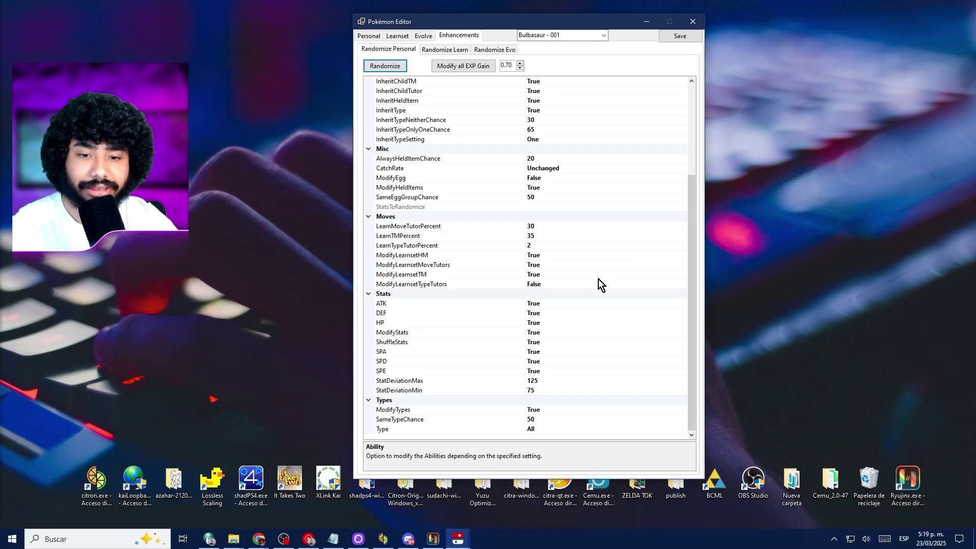
{"action": "scroll", "coordinate": [584, 504], "scroll_direction": "up", "scroll_amount": 5}
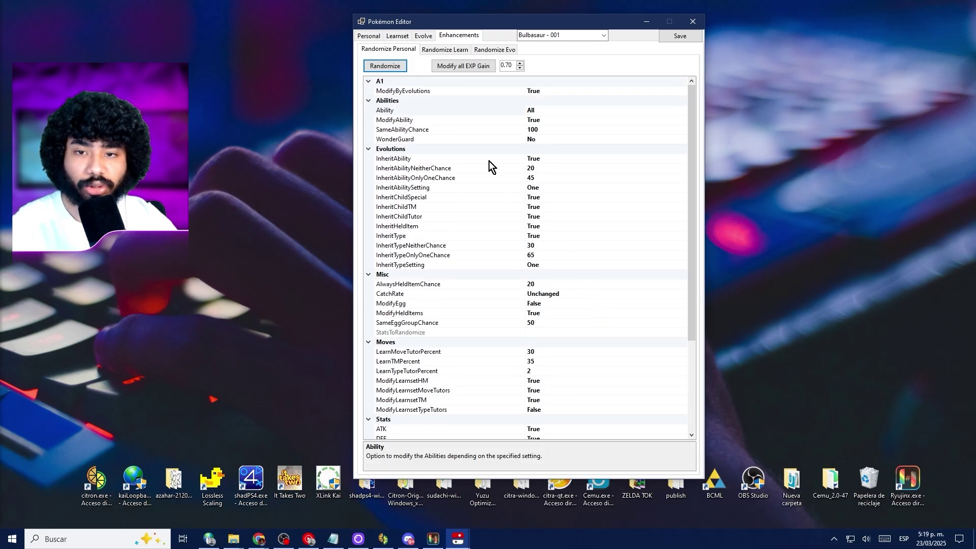
{"action": "left_click", "coordinate": [316, 82]}
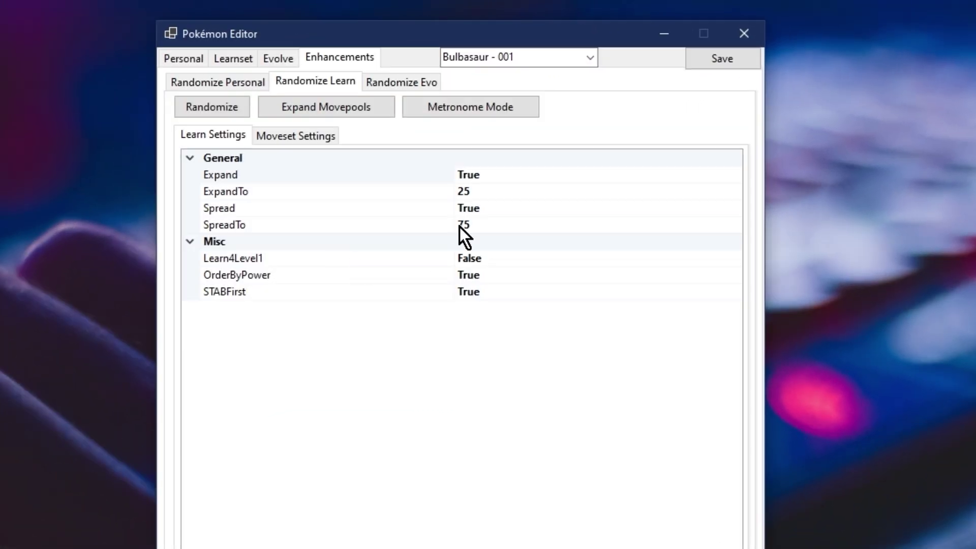
{"action": "left_click", "coordinate": [217, 107]}
Set Gen2 to True in the evolution randomization settings.
{"action": "key", "text": "ctrl+Tab"}
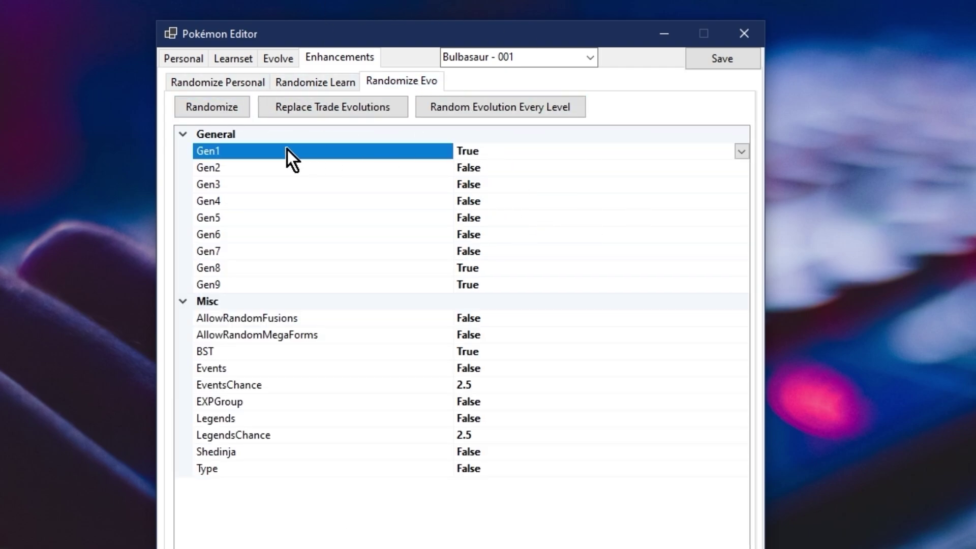
{"action": "left_click", "coordinate": [279, 167]}
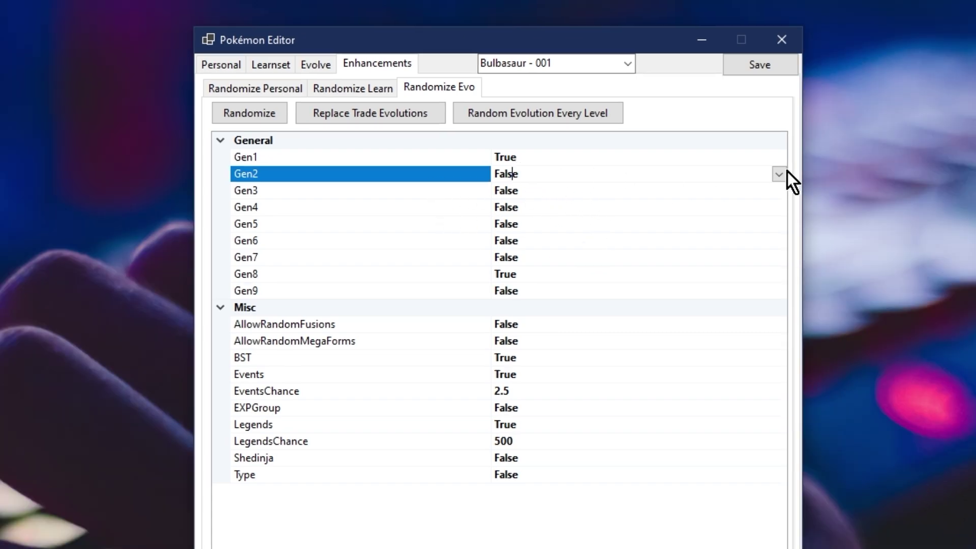
{"action": "left_click", "coordinate": [779, 174]}
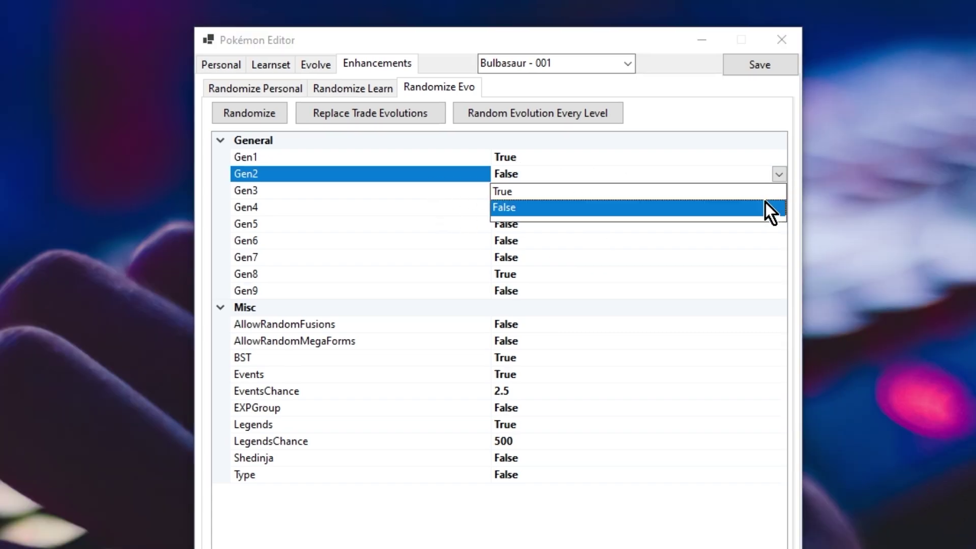
{"action": "left_click", "coordinate": [578, 191]}
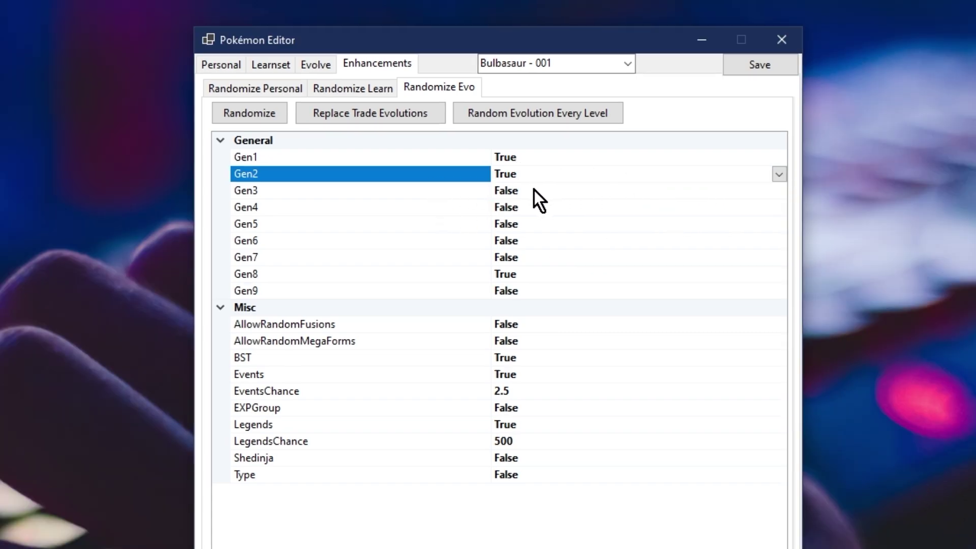
Set Gen3 and Gen4 to True for the evolution randomization, randomize the evolutions and save the Pokémon data.
{"action": "left_click", "coordinate": [777, 191]}
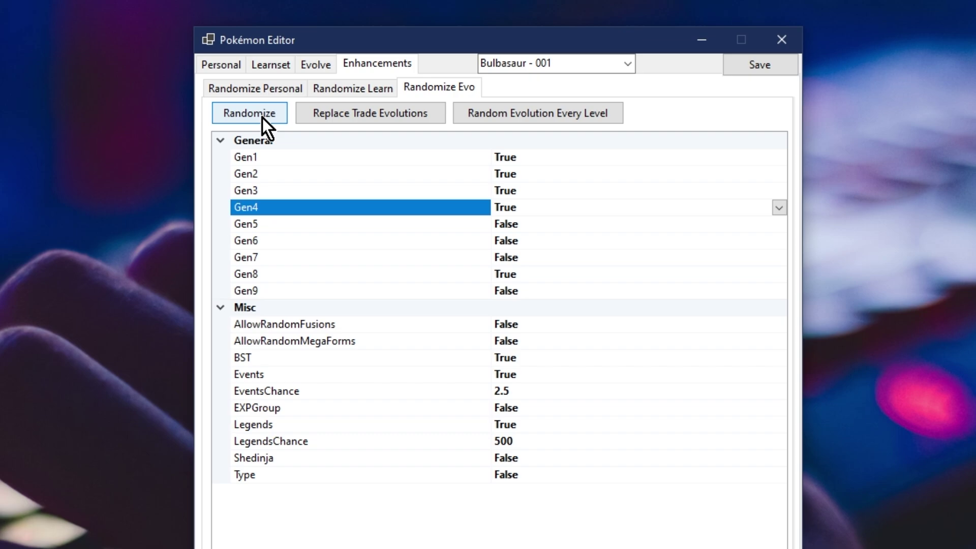
{"action": "left_click", "coordinate": [250, 113]}
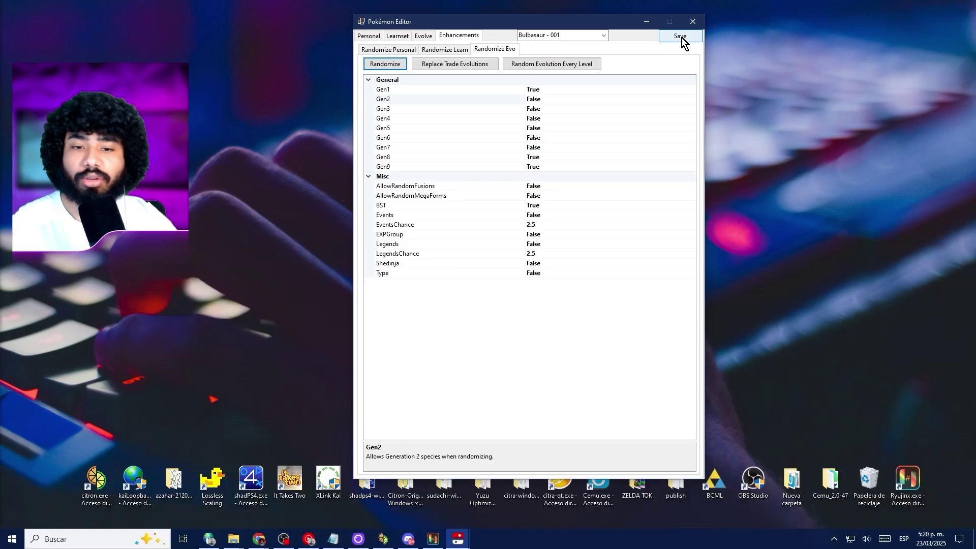
{"action": "left_click", "coordinate": [681, 37]}
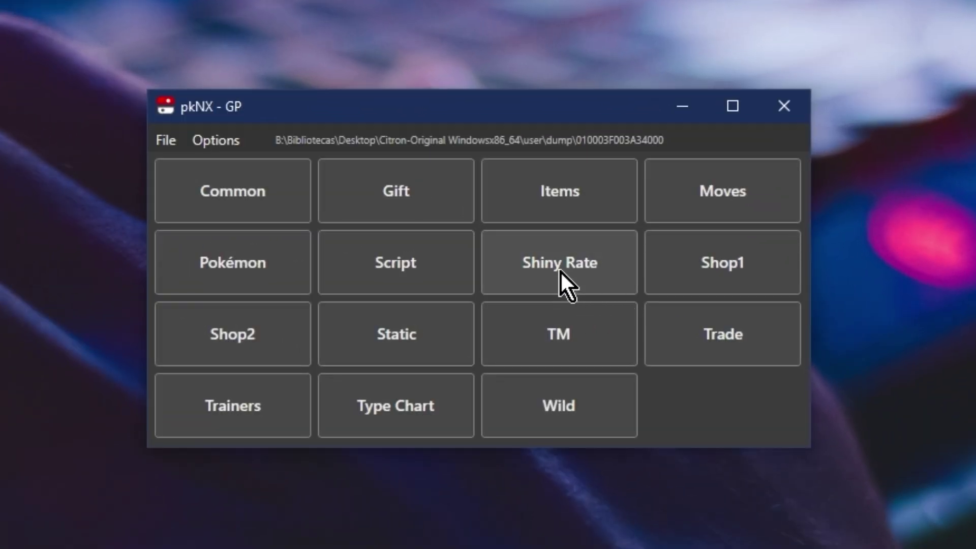
Randomize the Shop1 inventories and save them, and save the static encounters.
{"action": "left_click", "coordinate": [560, 271]}
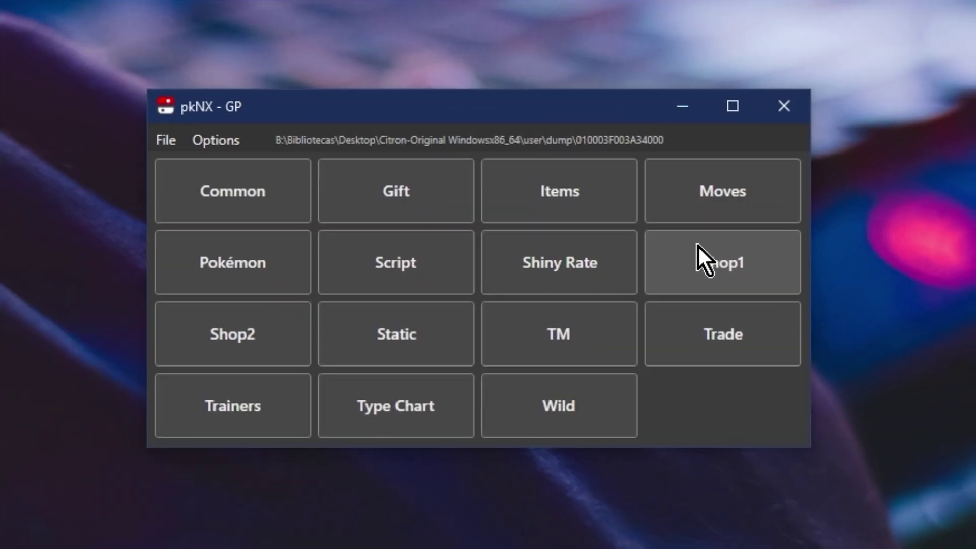
{"action": "left_click", "coordinate": [729, 279]}
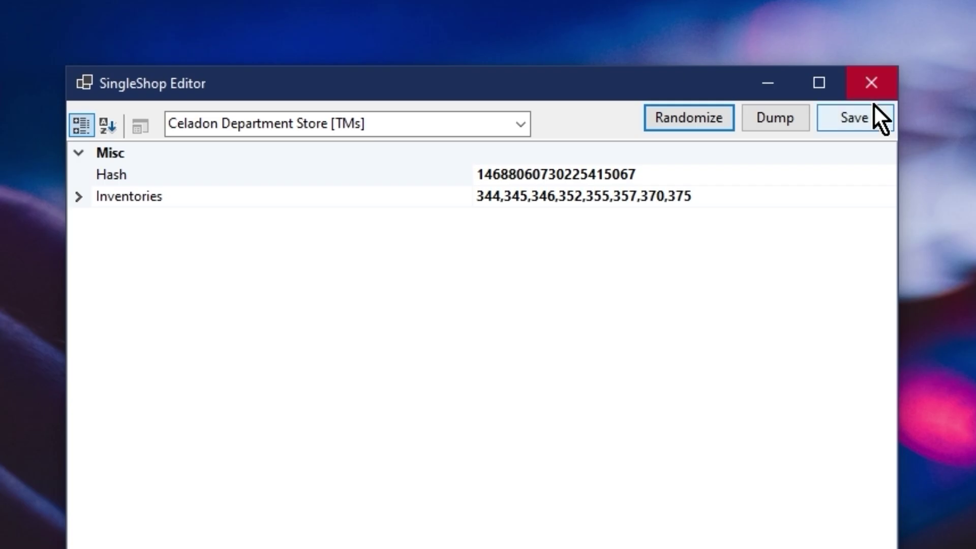
{"action": "left_click", "coordinate": [873, 97]}
{"action": "left_click", "coordinate": [444, 283]}
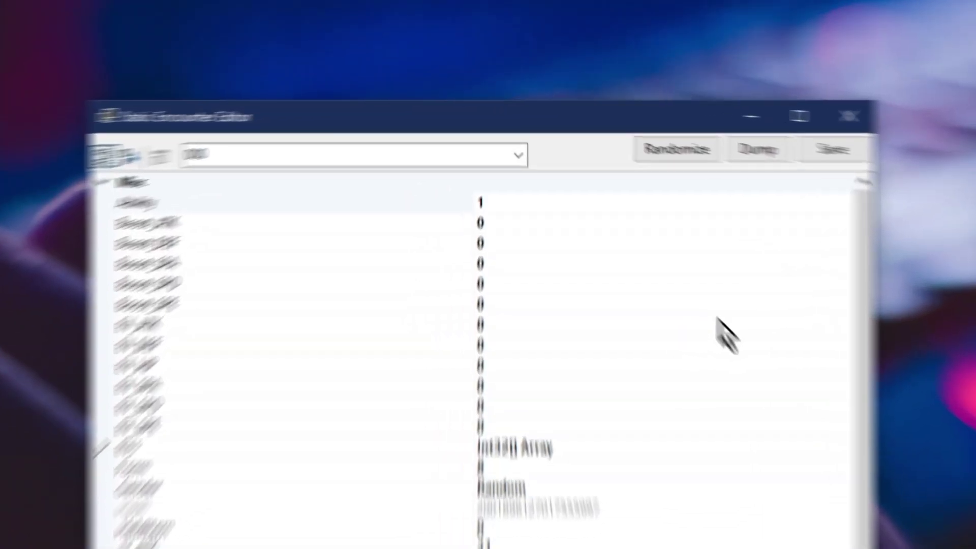
{"action": "left_click", "coordinate": [838, 159]}
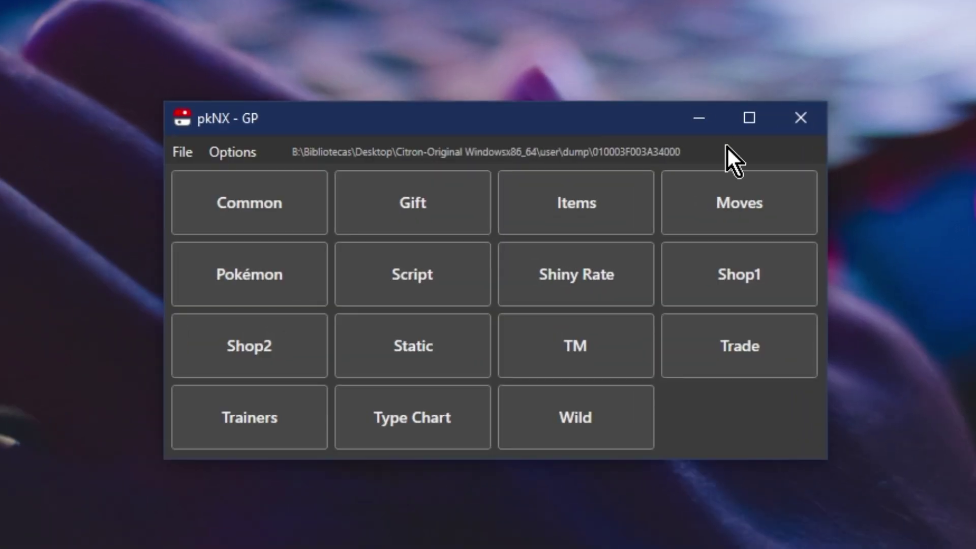
Randomize the TM move list and open the in-game trade data.
{"action": "left_click", "coordinate": [607, 354]}
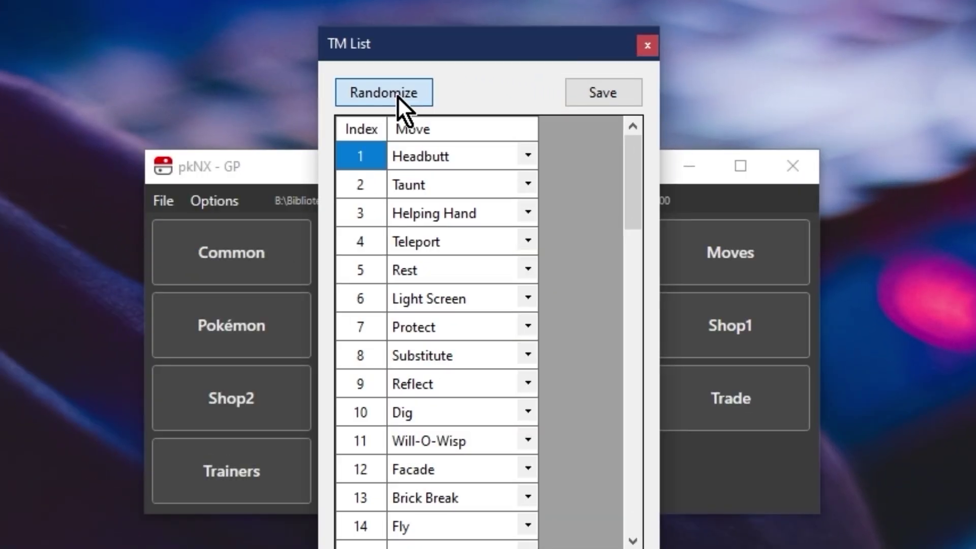
{"action": "left_click", "coordinate": [487, 155]}
{"action": "scroll", "coordinate": [525, 255], "scroll_direction": "down", "scroll_amount": 6}
{"action": "scroll", "coordinate": [480, 316], "scroll_direction": "down", "scroll_amount": 1}
{"action": "left_click", "coordinate": [469, 346]}
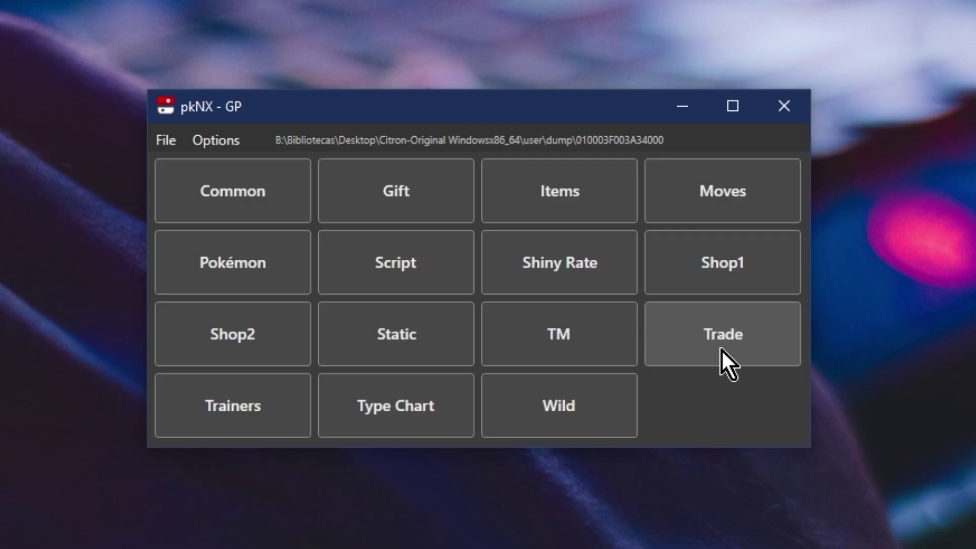
{"action": "left_click", "coordinate": [640, 283]}
{"action": "left_click", "coordinate": [746, 353]}
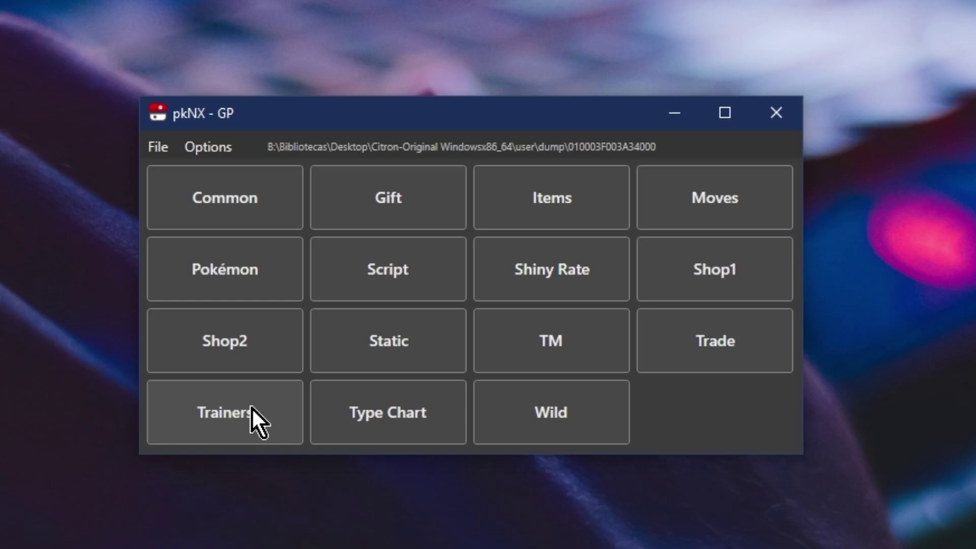
Open the trainer data and select trainer Leslie - 107.
{"action": "left_click", "coordinate": [250, 419]}
{"action": "left_click", "coordinate": [527, 96]}
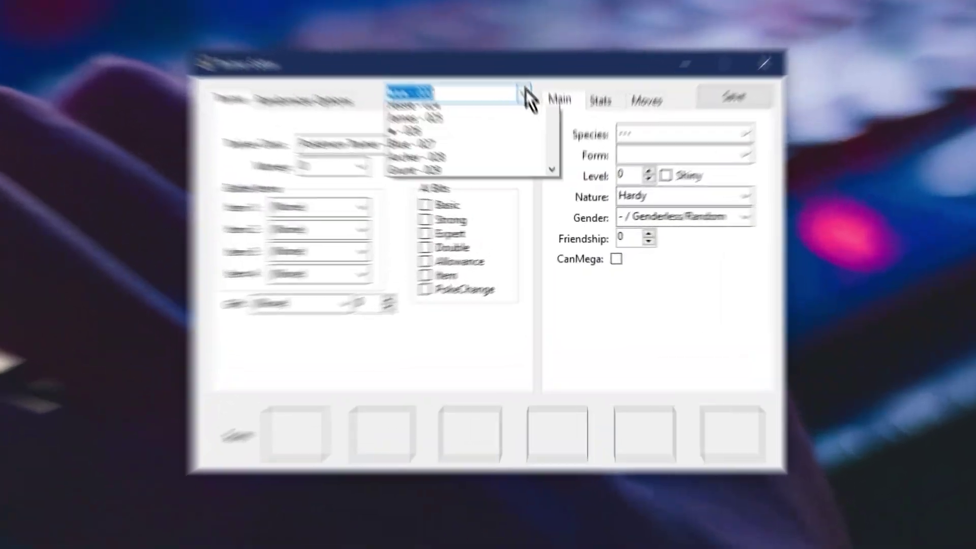
{"action": "scroll", "coordinate": [477, 261], "scroll_direction": "down", "scroll_amount": 5}
{"action": "scroll", "coordinate": [477, 260], "scroll_direction": "down", "scroll_amount": 20}
{"action": "scroll", "coordinate": [463, 334], "scroll_direction": "down", "scroll_amount": 4}
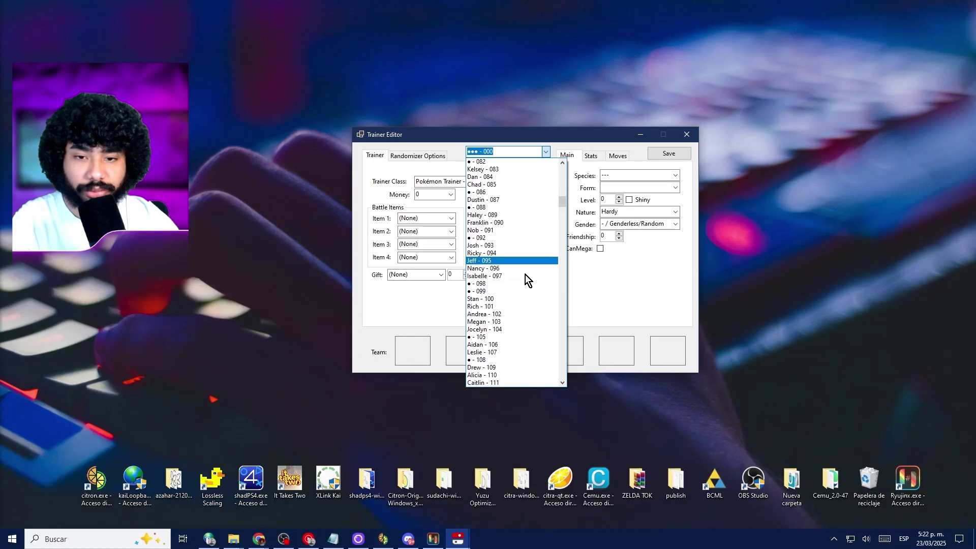
{"action": "left_click", "coordinate": [529, 292]}
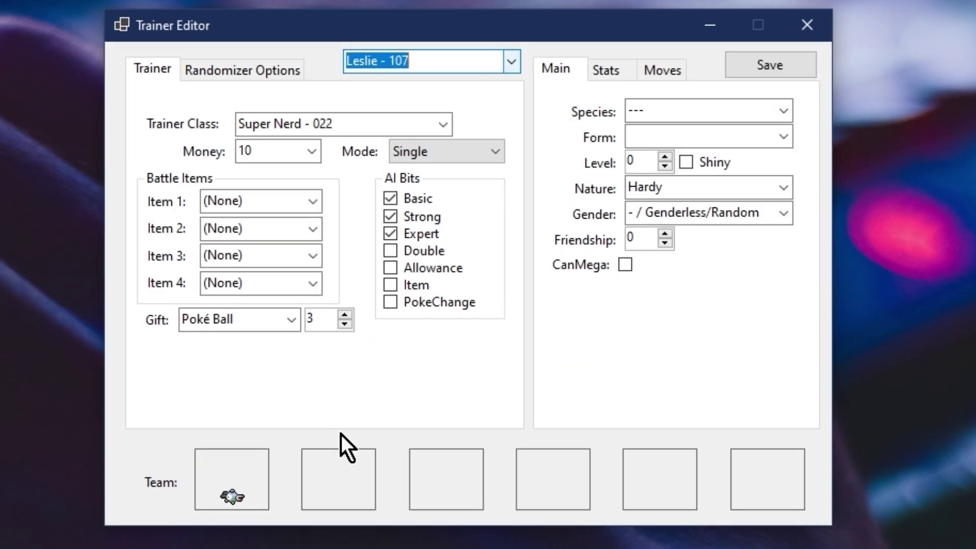
View the first Pokémon in Leslie's team, examining its species and Shiny option.
{"action": "right_click", "coordinate": [229, 489]}
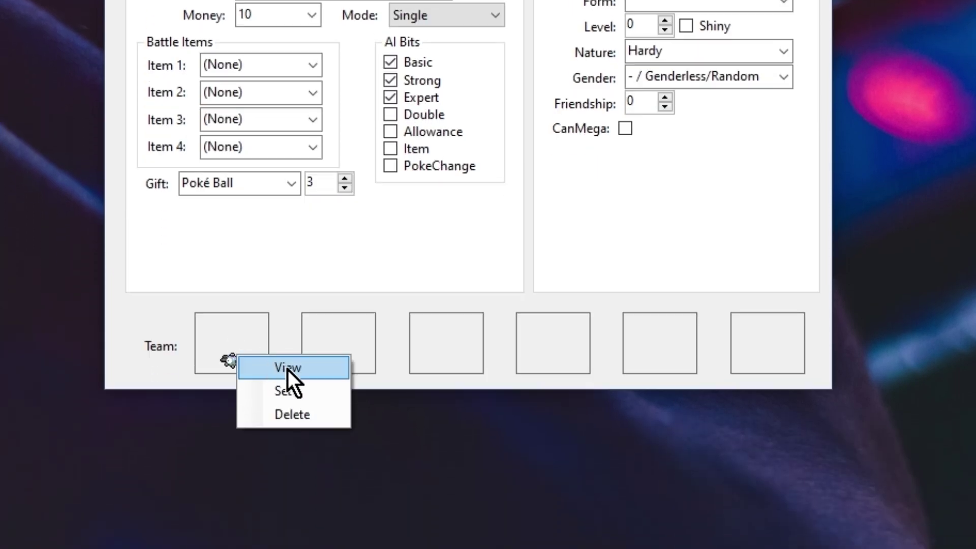
{"action": "left_click", "coordinate": [300, 376]}
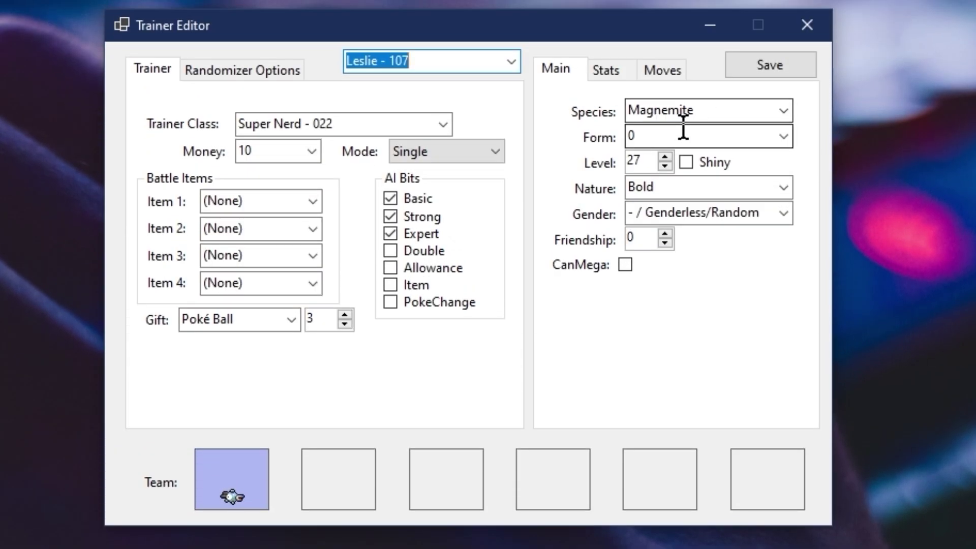
{"action": "left_click", "coordinate": [735, 108]}
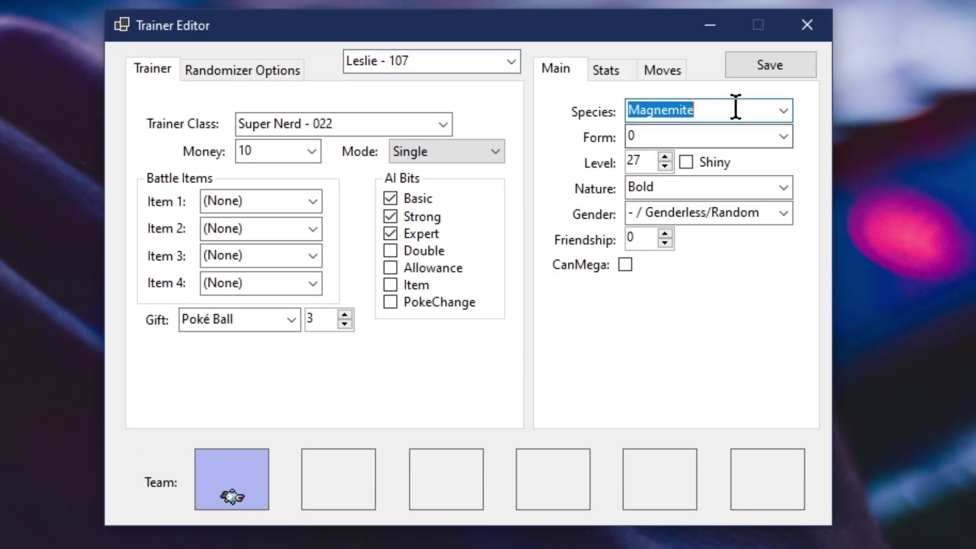
{"action": "left_click", "coordinate": [685, 162]}
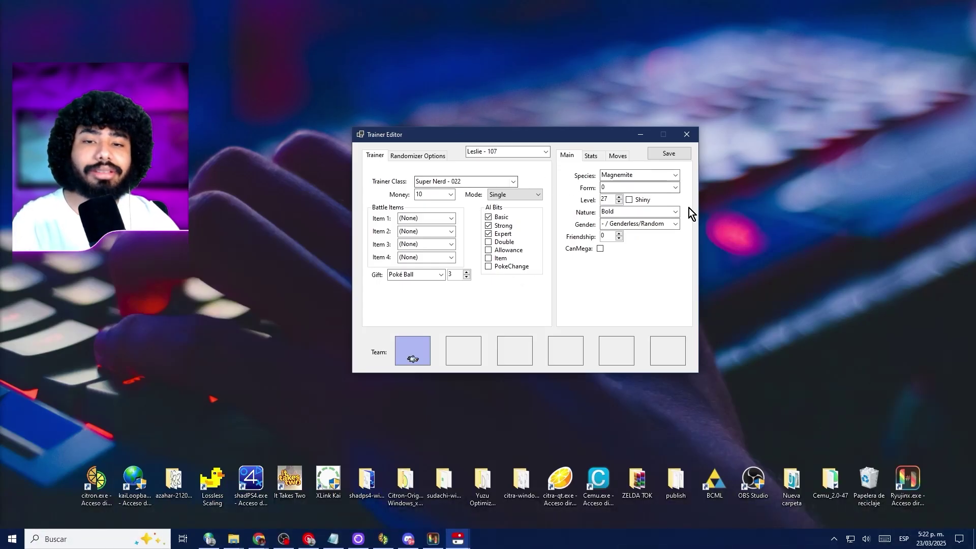
Return to trainer entry 000 and set ForceDoubles to True in the trainer randomizer options.
{"action": "left_click", "coordinate": [544, 155]}
{"action": "scroll", "coordinate": [517, 194], "scroll_direction": "up", "scroll_amount": 20}
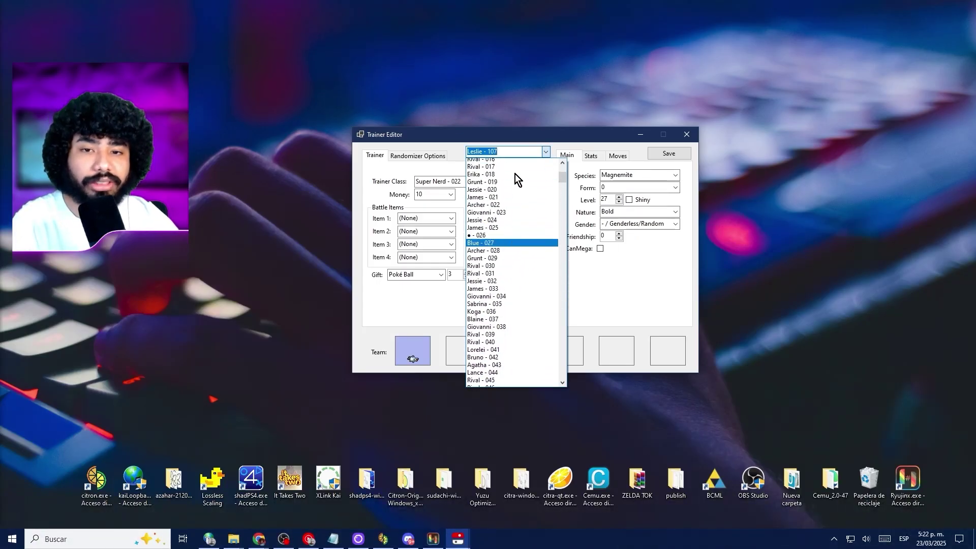
{"action": "left_click", "coordinate": [498, 163]}
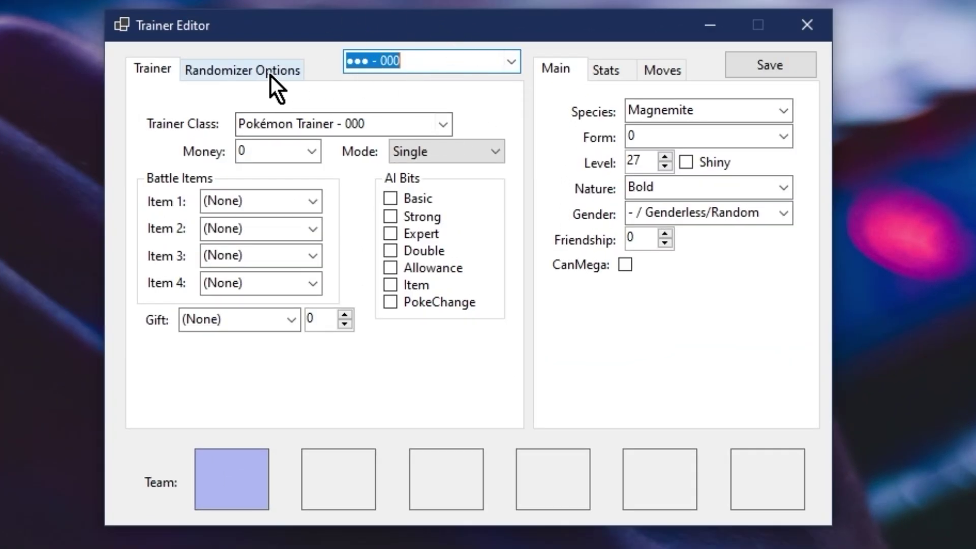
{"action": "left_click", "coordinate": [270, 71]}
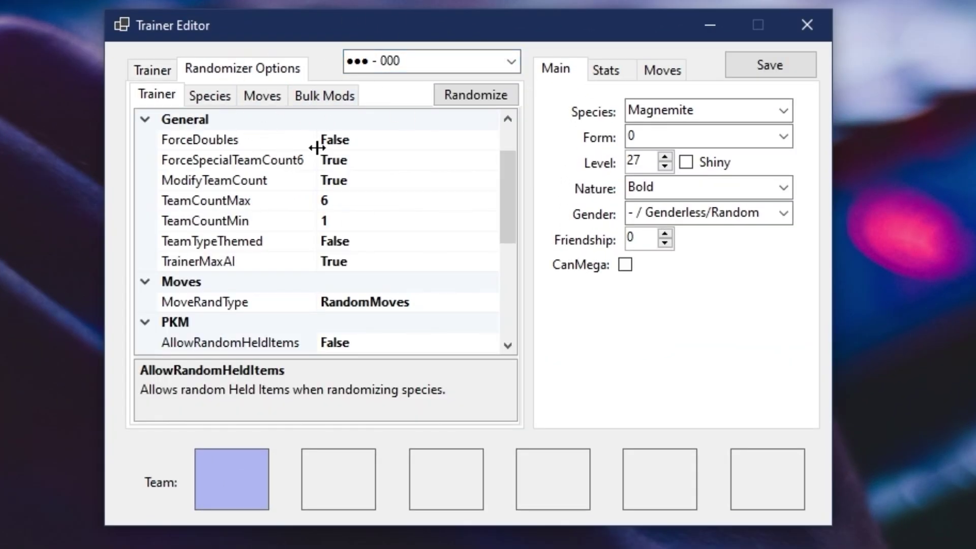
{"action": "left_click_drag", "start_coordinate": [510, 198], "coordinate": [348, 153]}
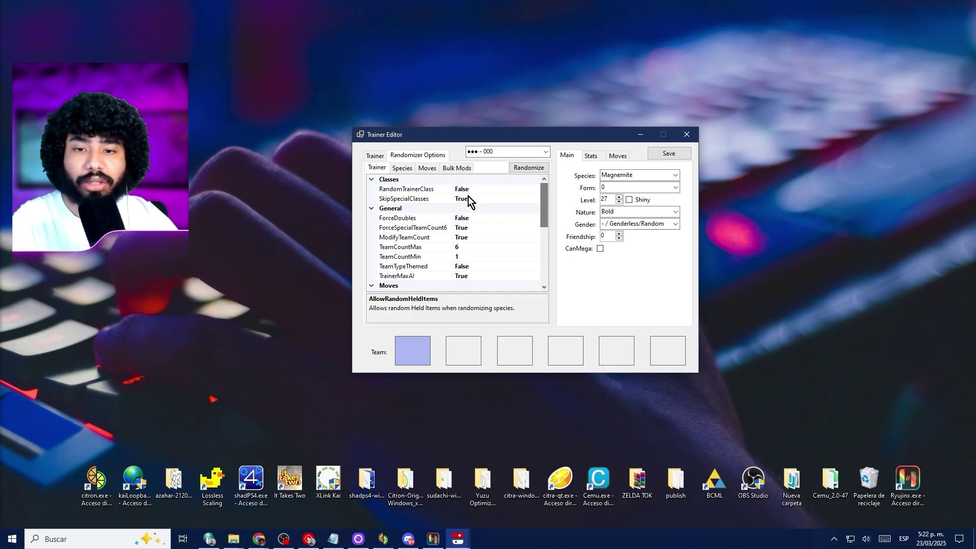
{"action": "left_click", "coordinate": [468, 191]}
{"action": "left_click", "coordinate": [474, 206]}
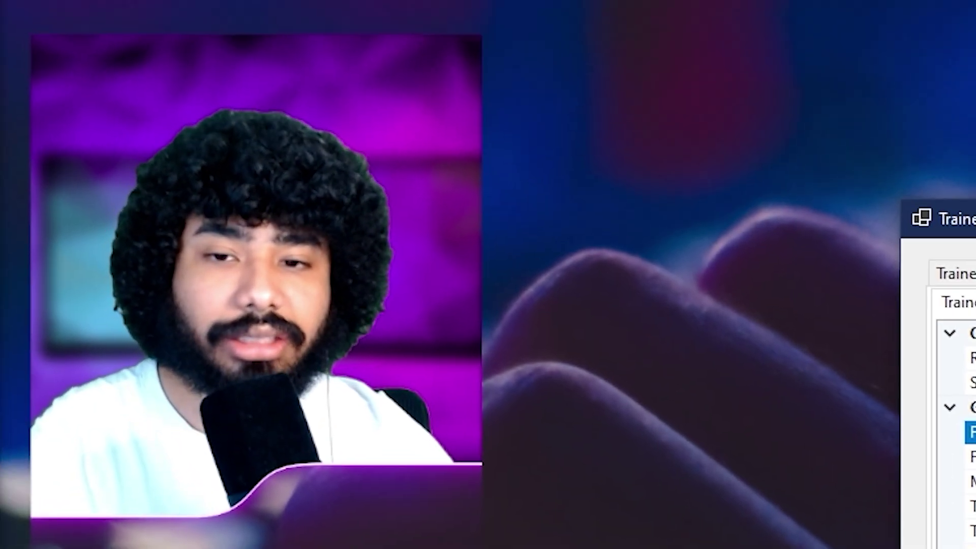
Examine the PKM settings of the trainer randomizer, particularly the description of LevelBoostRatio.
{"action": "scroll", "coordinate": [956, 435], "scroll_direction": "down", "scroll_amount": 5}
{"action": "scroll", "coordinate": [956, 435], "scroll_direction": "up", "scroll_amount": 2}
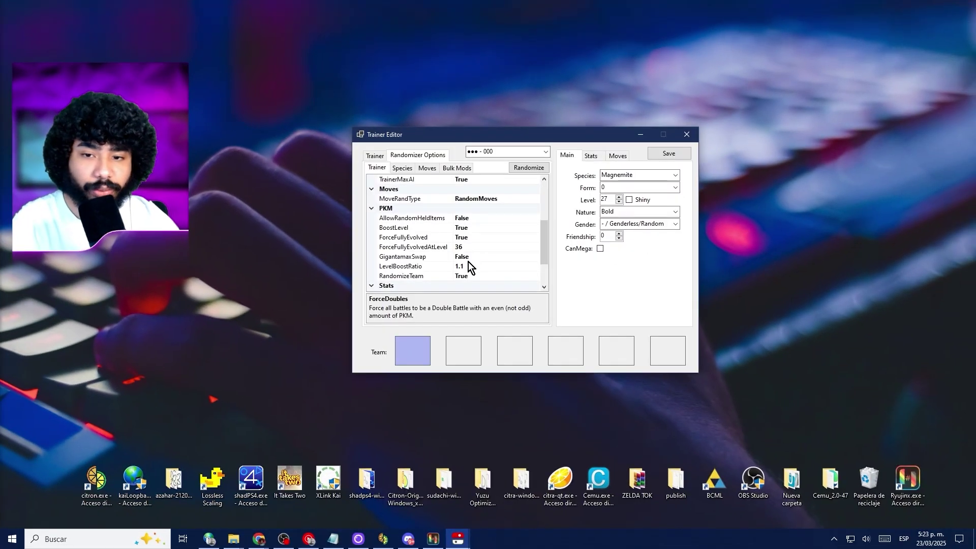
{"action": "left_click", "coordinate": [409, 266]}
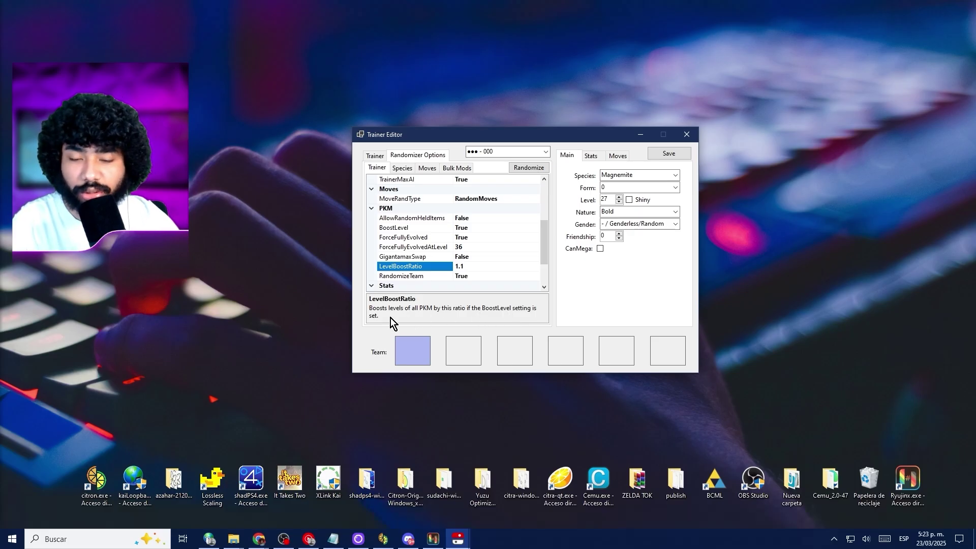
{"action": "left_click", "coordinate": [486, 266]}
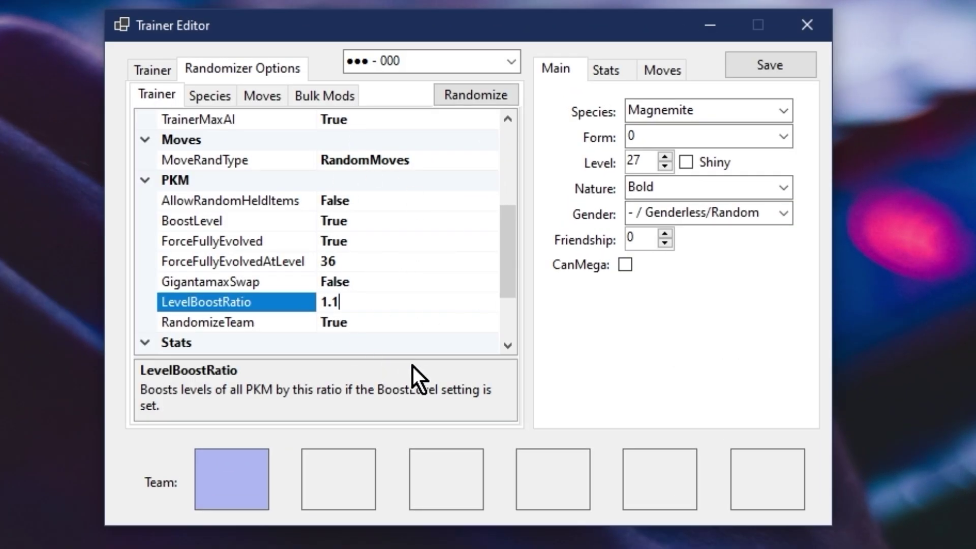
View the first team Pokémon of Rival - 001 to check its level.
{"action": "left_click", "coordinate": [510, 62]}
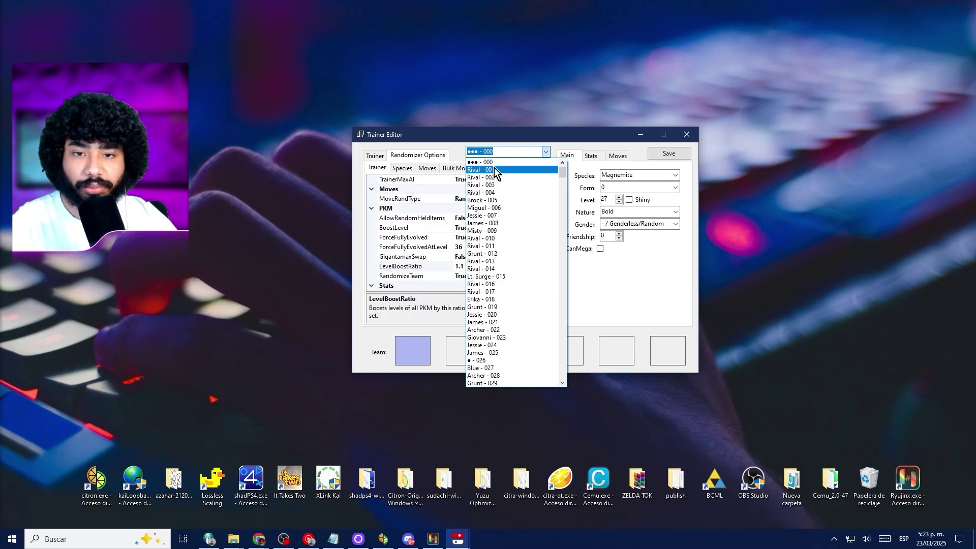
{"action": "left_click", "coordinate": [401, 91]}
{"action": "right_click", "coordinate": [237, 479]}
{"action": "left_click", "coordinate": [264, 490]}
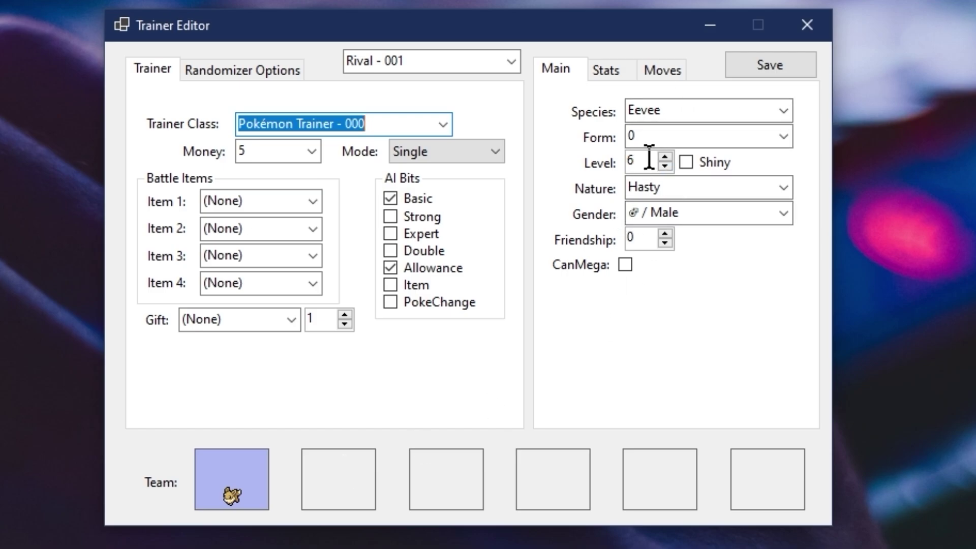
Return to trainer entry 000 and randomize the trainers with LevelBoostRatio set to 2.1.
{"action": "left_click", "coordinate": [270, 64]}
{"action": "left_click", "coordinate": [432, 62]}
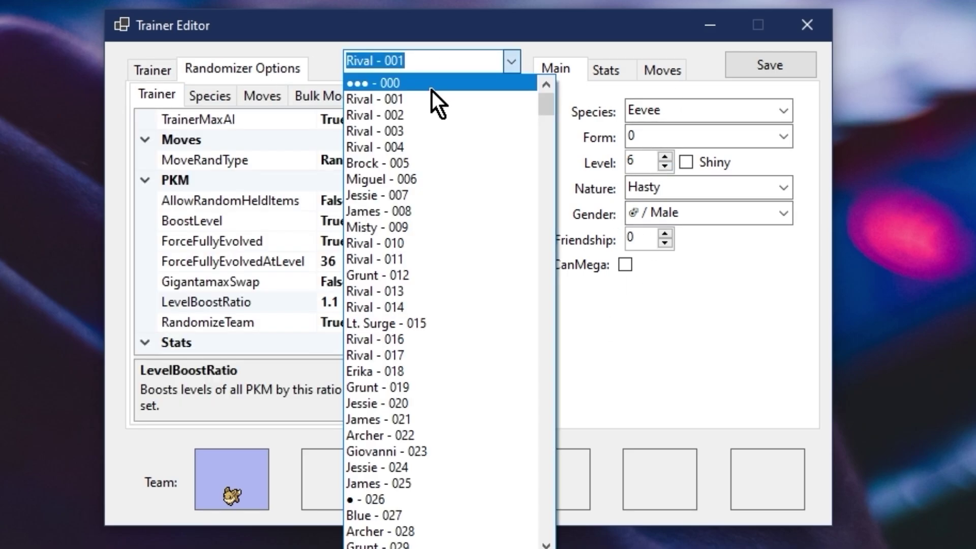
{"action": "left_click", "coordinate": [432, 91]}
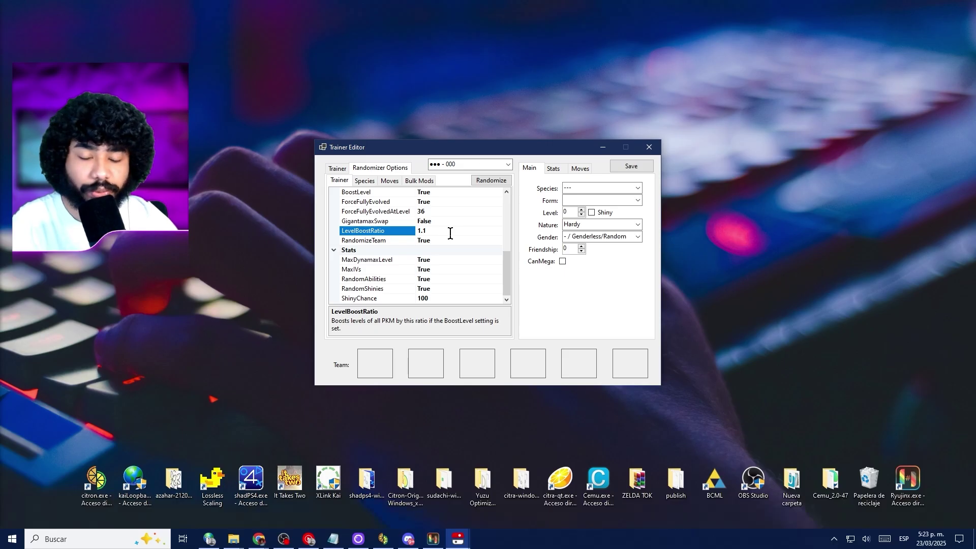
{"action": "key", "text": "BackSpace"}
{"action": "type", "text": "2"}
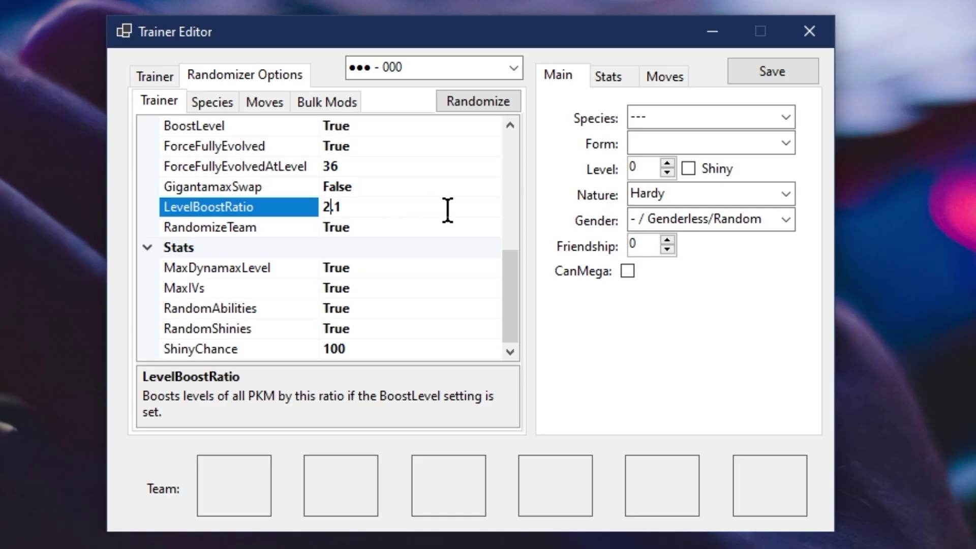
{"action": "left_click", "coordinate": [481, 104]}
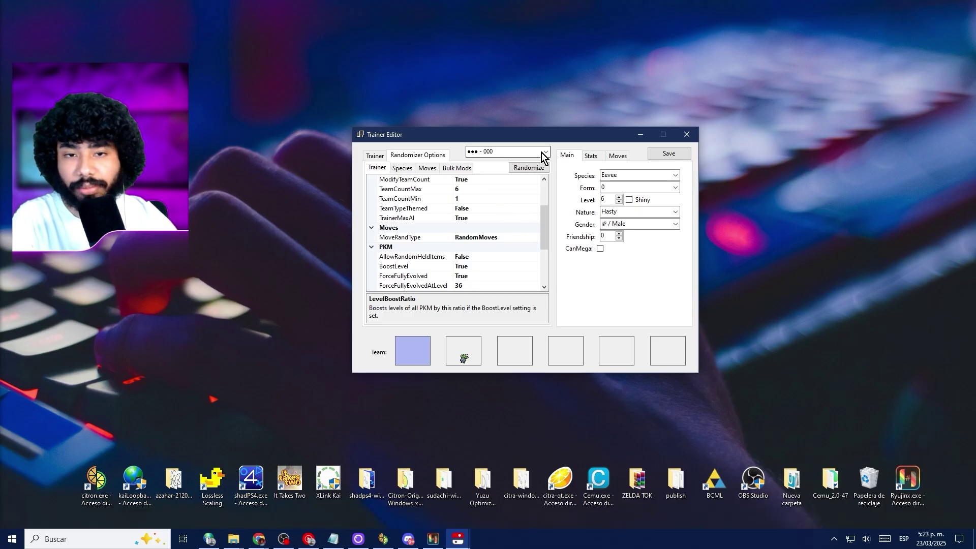
View the randomized team of Rival - 001 and the details of its first Pokémon.
{"action": "left_click", "coordinate": [512, 68]}
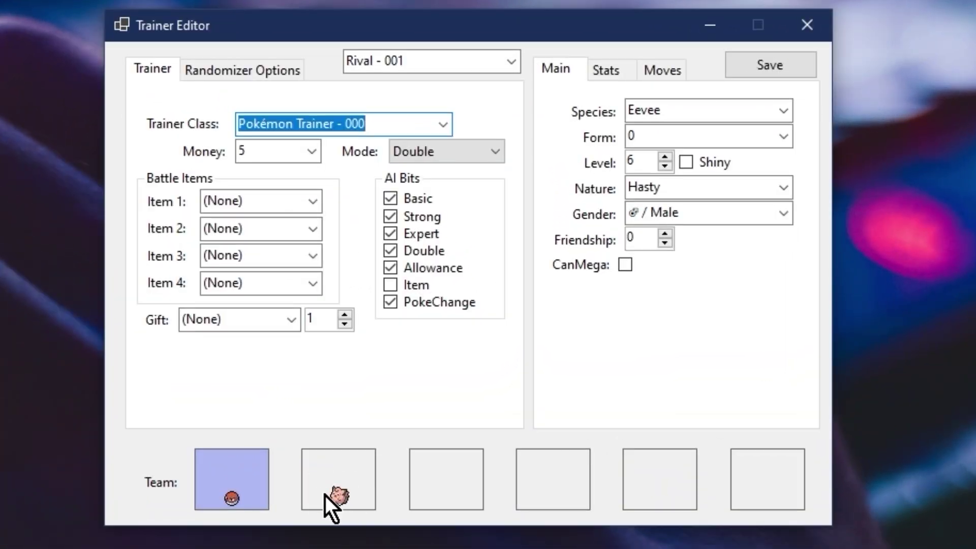
{"action": "right_click", "coordinate": [247, 484]}
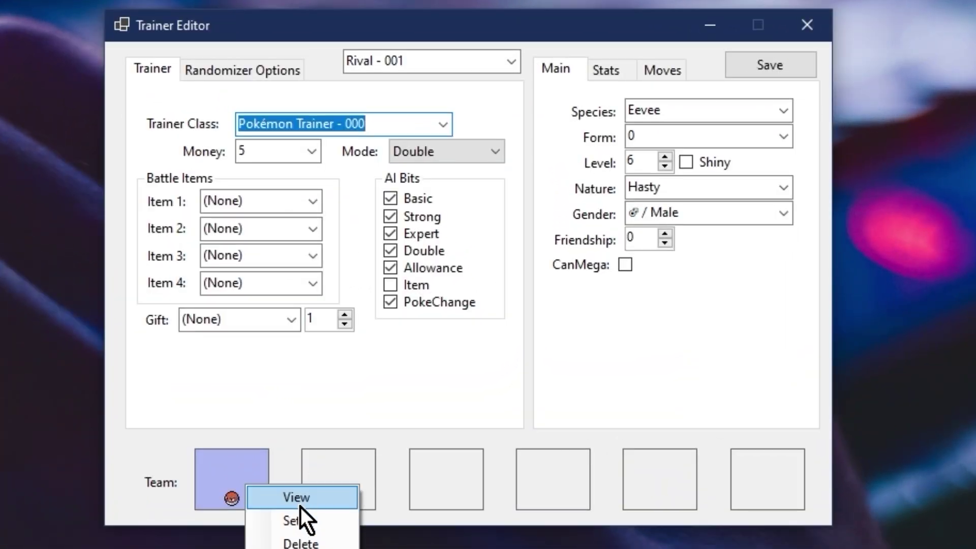
{"action": "left_click", "coordinate": [301, 504]}
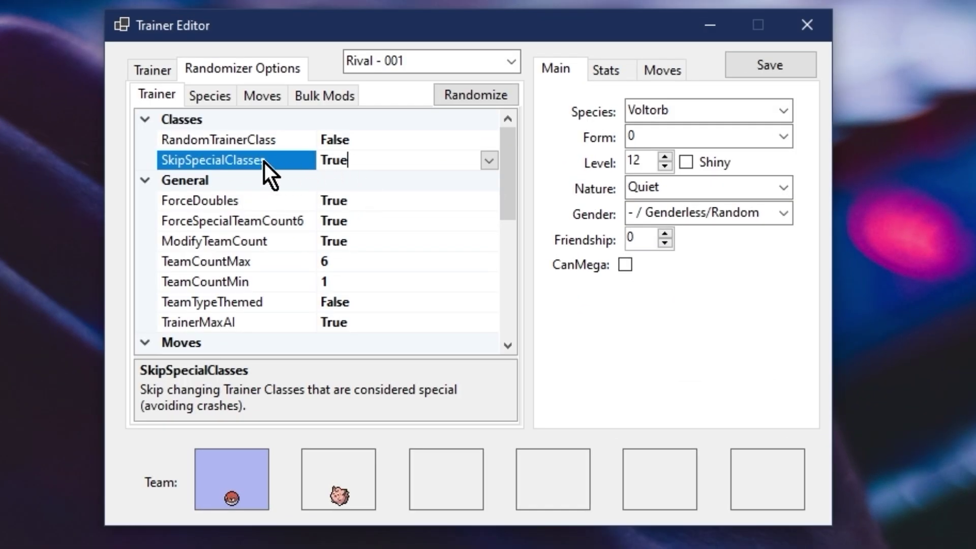
Set ForceDoubles to False in the trainer randomizer options.
{"action": "left_click", "coordinate": [470, 217]}
{"action": "key", "text": "f"}
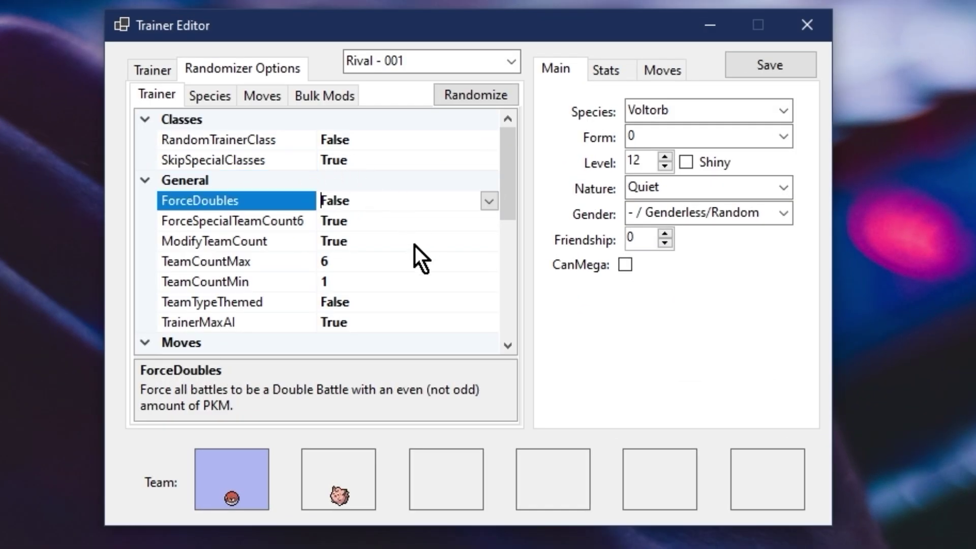
Set ForceDoubles to True and TeamCountMin to 3 in the trainer randomizer options and return to trainer entry 000.
{"action": "key", "text": "Up"}
{"action": "left_click", "coordinate": [368, 289]}
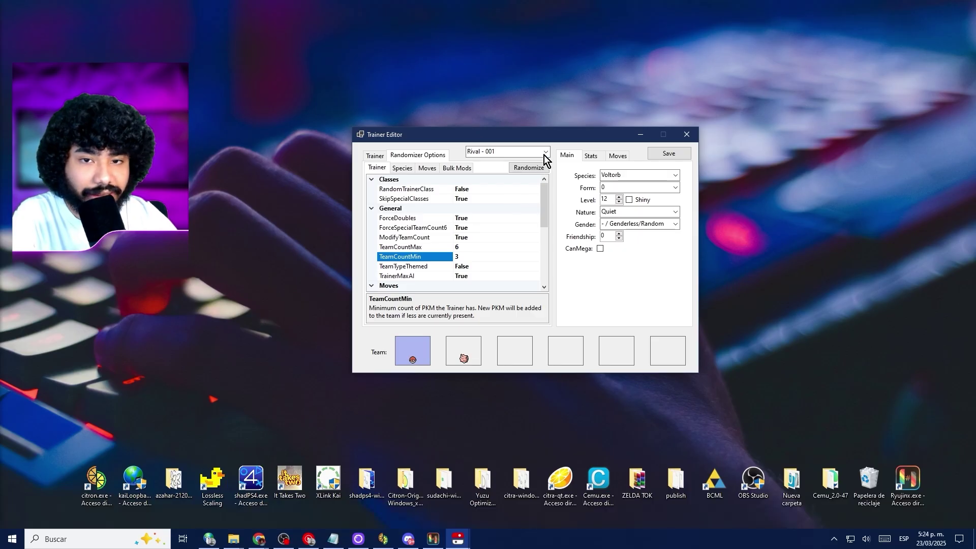
{"action": "left_click", "coordinate": [510, 61]}
{"action": "left_click", "coordinate": [482, 131]}
{"action": "left_click", "coordinate": [447, 93]}
{"action": "left_click", "coordinate": [417, 155]}
{"action": "left_click", "coordinate": [545, 151]}
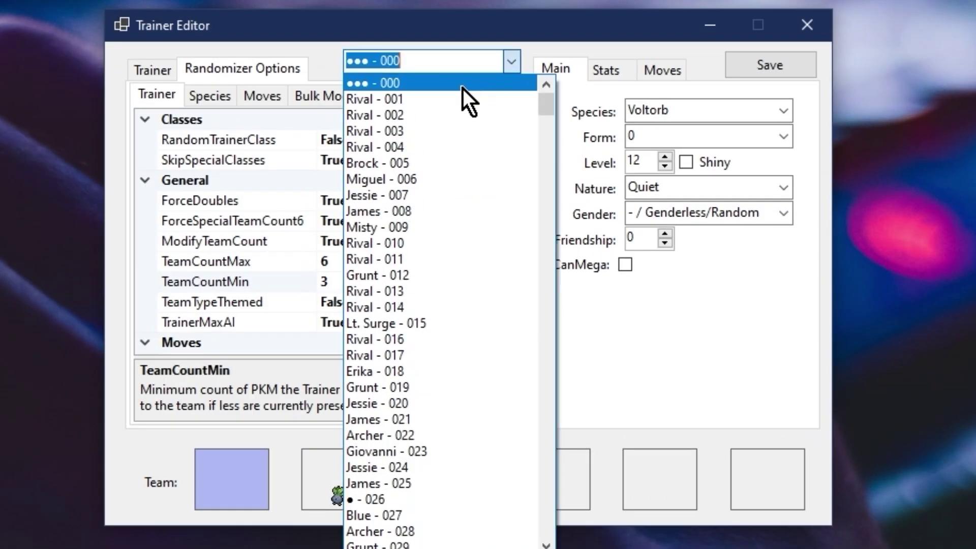
{"action": "left_click", "coordinate": [424, 87]}
Set ShinyChance to 100 in the trainer randomizer options and randomize the trainers.
{"action": "left_click", "coordinate": [300, 70]}
{"action": "left_click", "coordinate": [361, 281]}
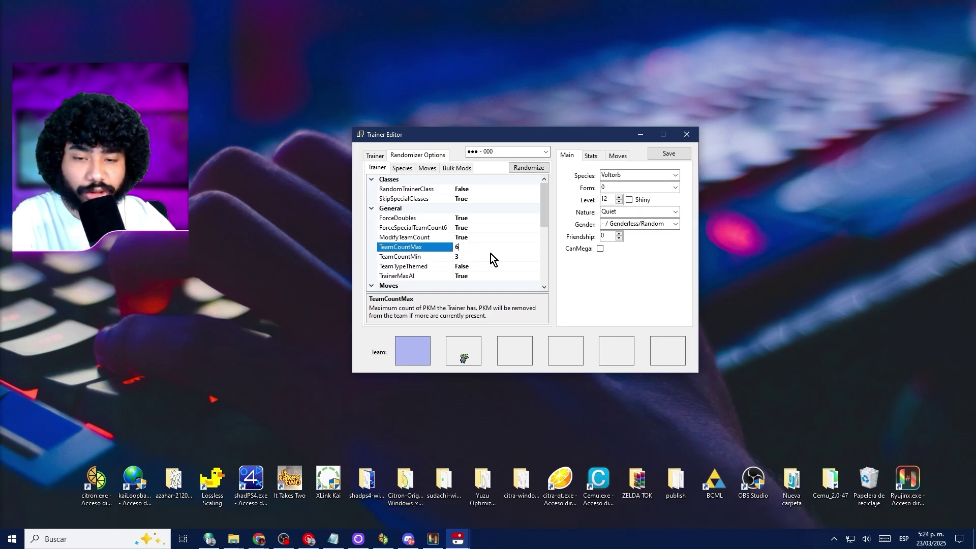
{"action": "scroll", "coordinate": [491, 251], "scroll_direction": "down", "scroll_amount": 4}
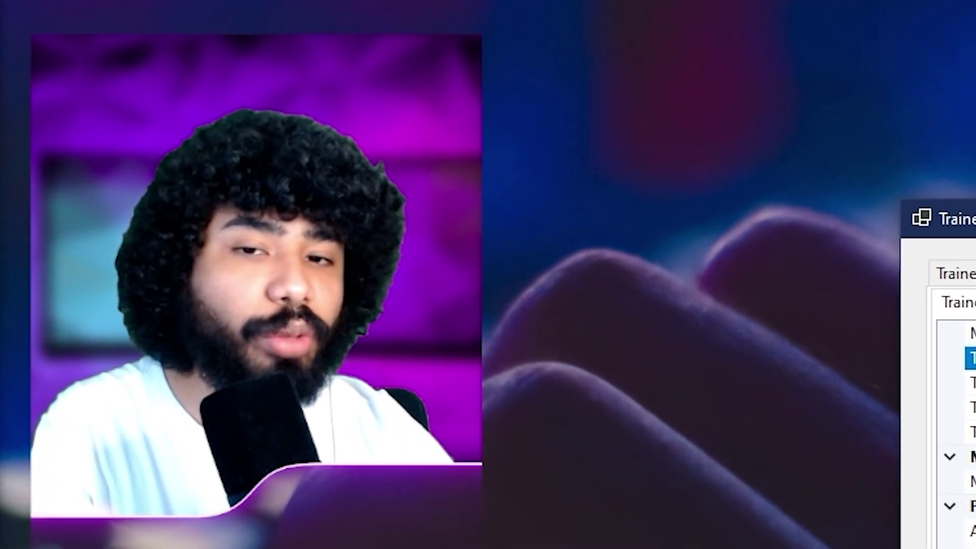
{"action": "scroll", "coordinate": [563, 317], "scroll_direction": "down", "scroll_amount": 3}
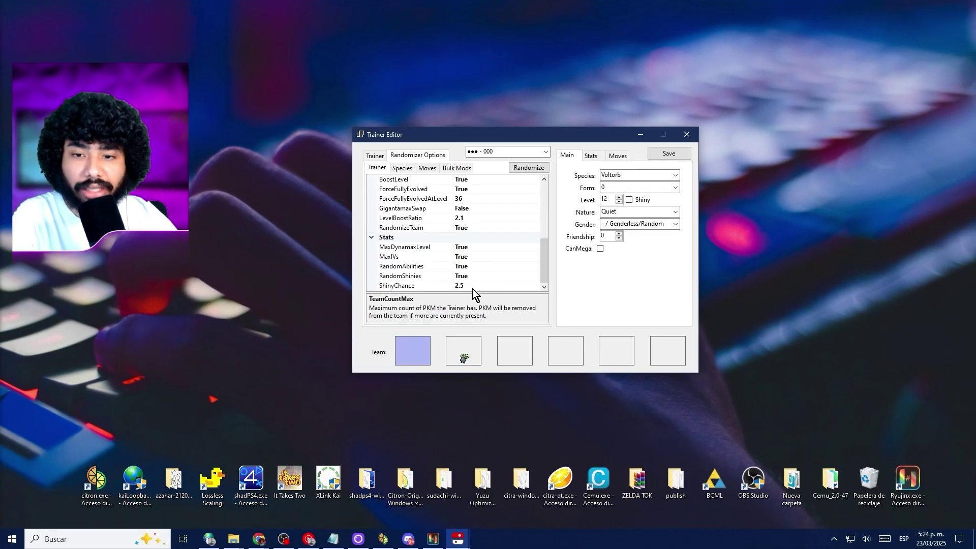
{"action": "left_click", "coordinate": [467, 287]}
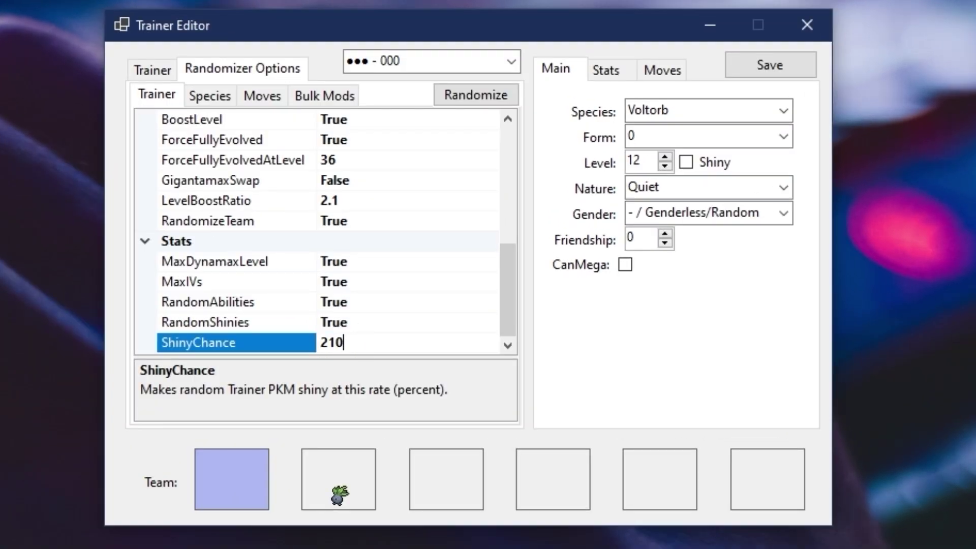
{"action": "left_click", "coordinate": [496, 95]}
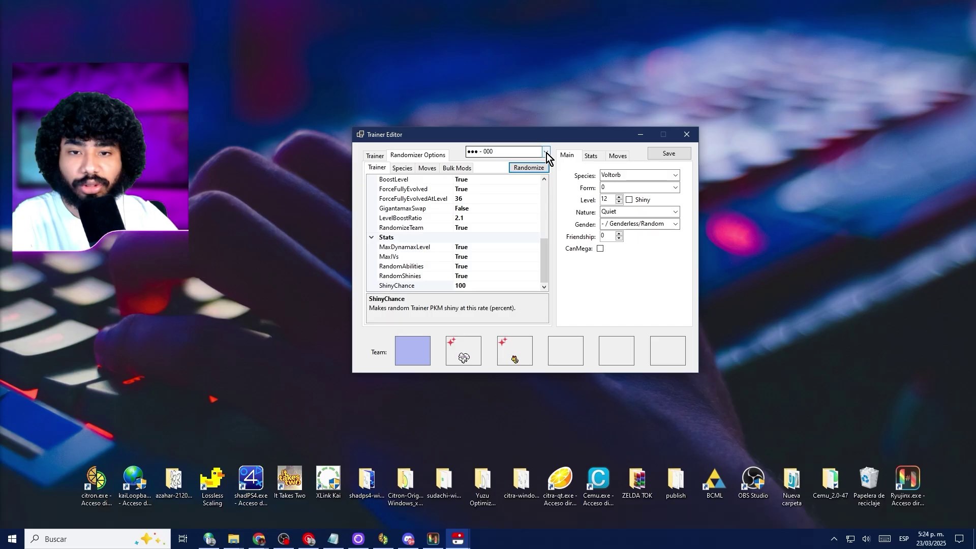
Open Rival - 001, randomize the trainers again and view the details of its first team Pokémon.
{"action": "left_click", "coordinate": [512, 62]}
{"action": "left_click", "coordinate": [438, 100]}
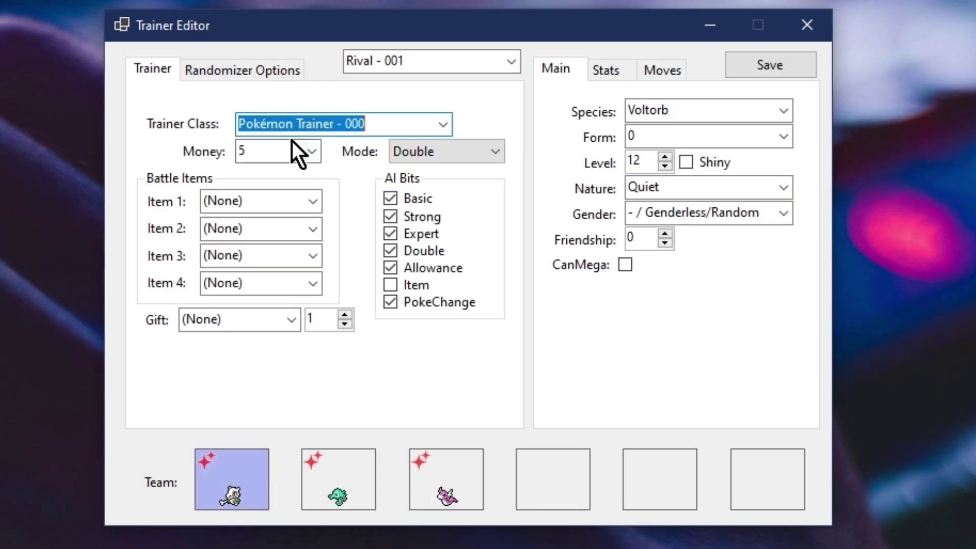
{"action": "left_click", "coordinate": [428, 156]}
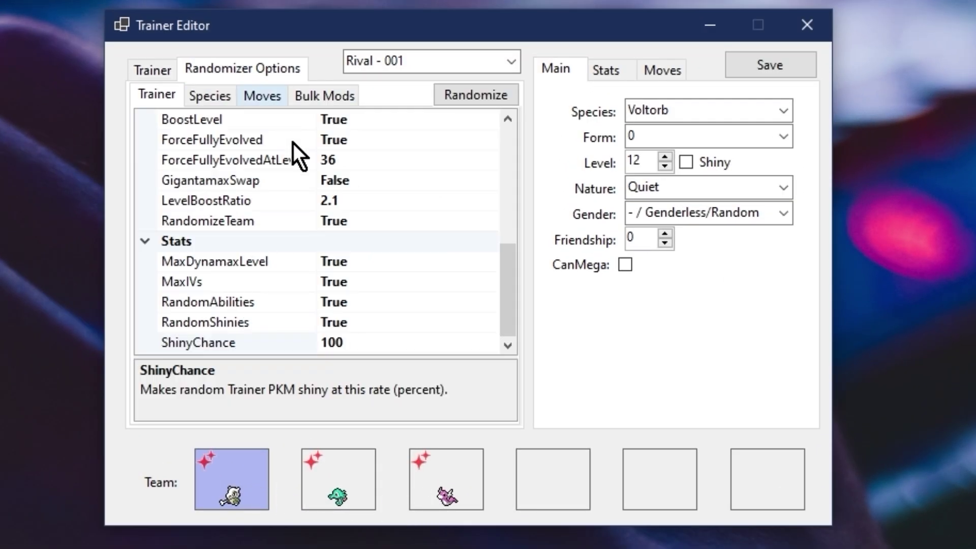
{"action": "left_click", "coordinate": [354, 344]}
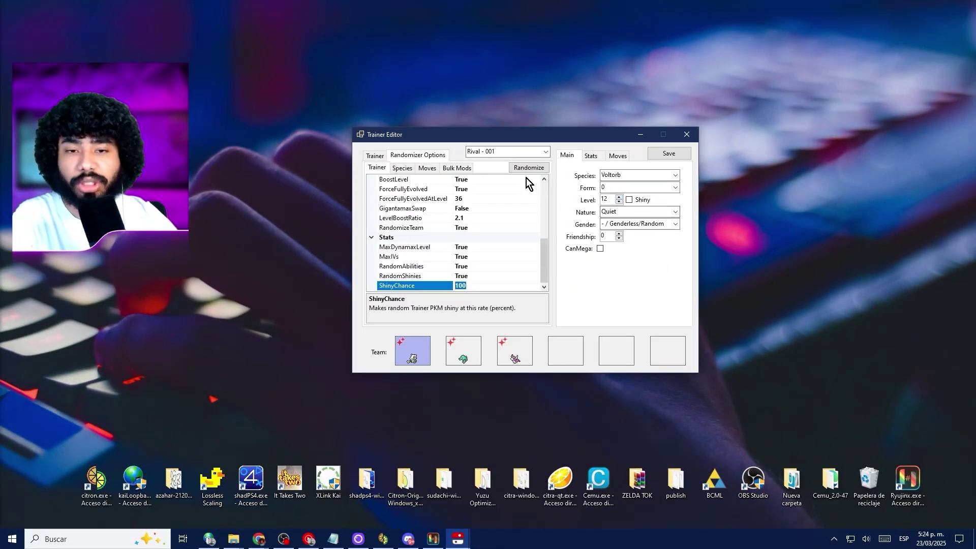
{"action": "left_click", "coordinate": [528, 170]}
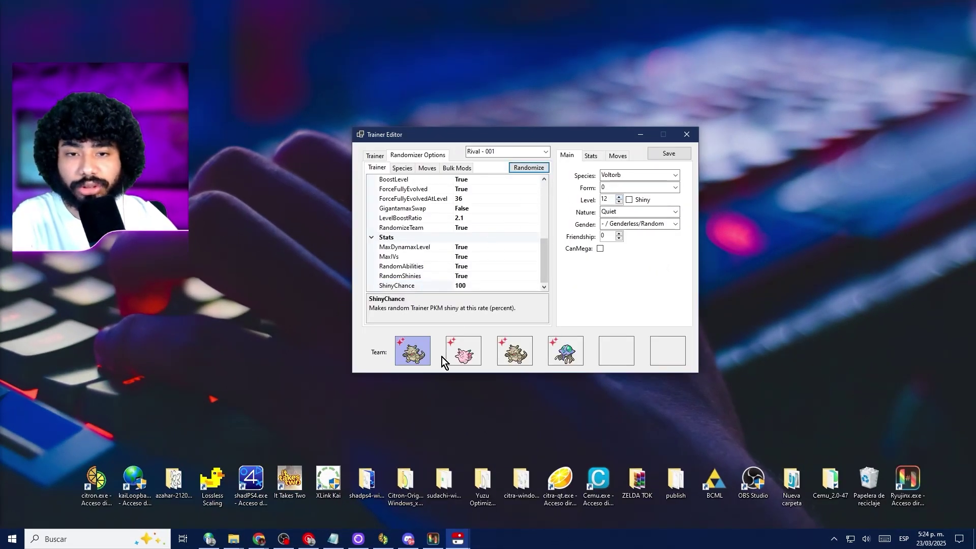
{"action": "right_click", "coordinate": [424, 351]}
{"action": "left_click", "coordinate": [441, 357]}
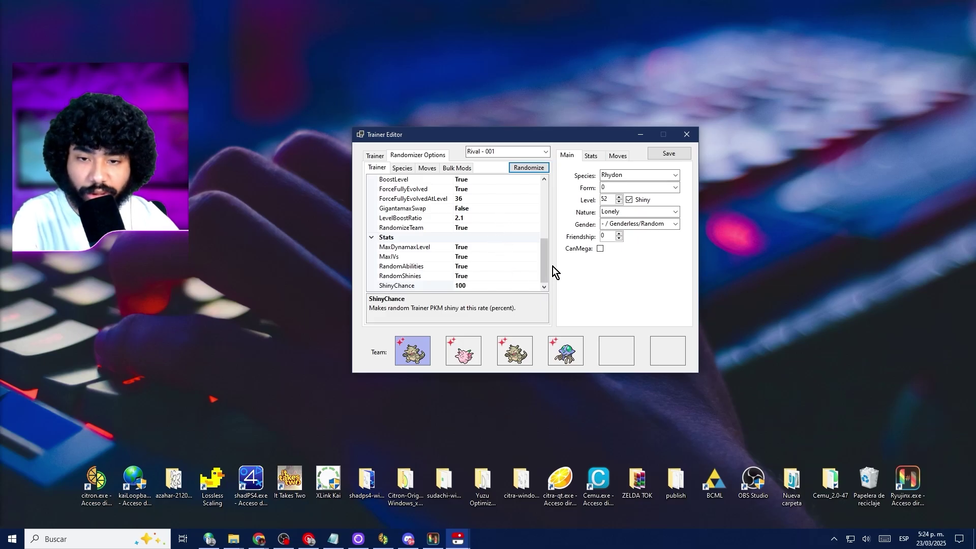
Switch to trainer entry 000 and set Legends to True in the trainers' species randomizer options.
{"action": "left_click_drag", "start_coordinate": [508, 318], "coordinate": [387, 234]}
{"action": "left_click", "coordinate": [484, 218]}
{"action": "scroll", "coordinate": [480, 225], "scroll_direction": "up", "scroll_amount": 5}
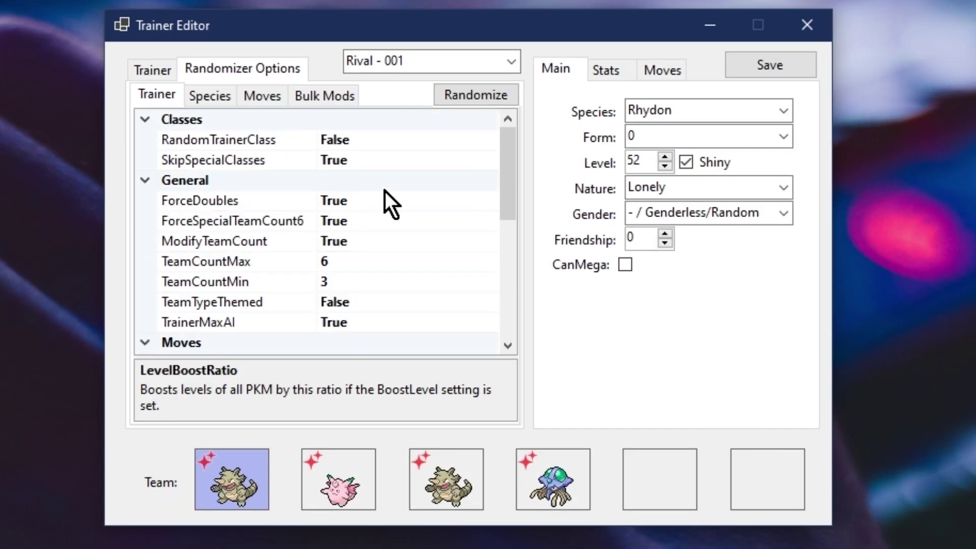
{"action": "scroll", "coordinate": [487, 220], "scroll_direction": "down", "scroll_amount": 5}
{"action": "left_click", "coordinate": [211, 99]}
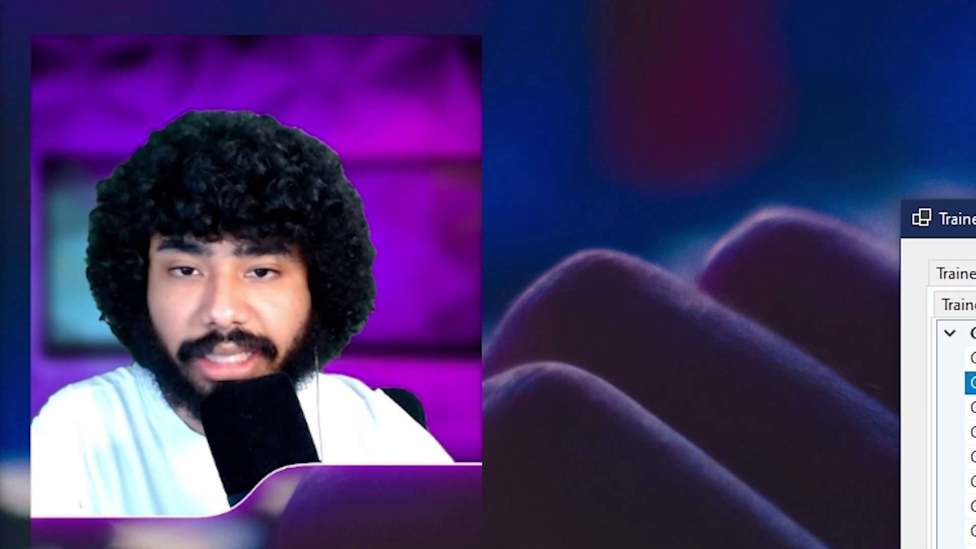
{"action": "left_click", "coordinate": [958, 274]}
{"action": "left_click", "coordinate": [272, 83]}
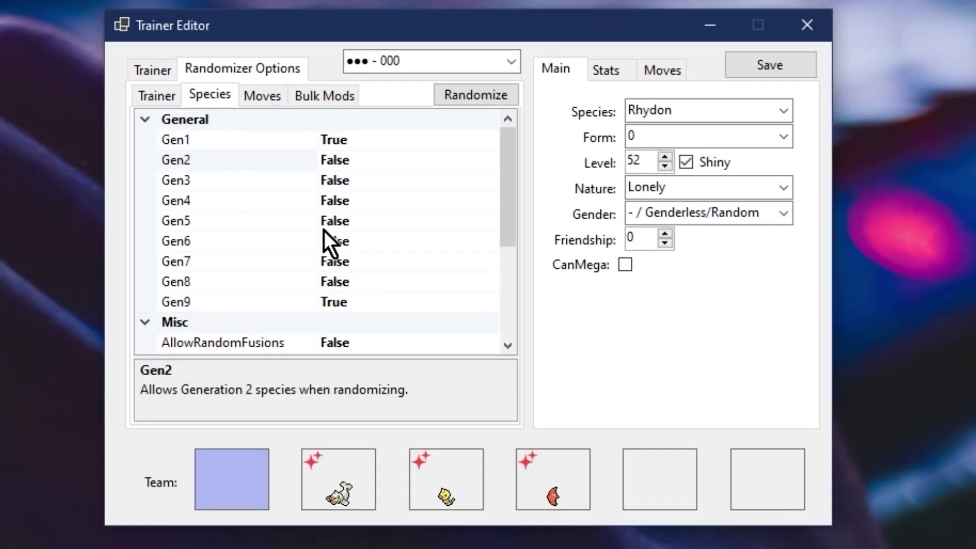
{"action": "left_click", "coordinate": [340, 170]}
{"action": "scroll", "coordinate": [357, 176], "scroll_direction": "down", "scroll_amount": 3}
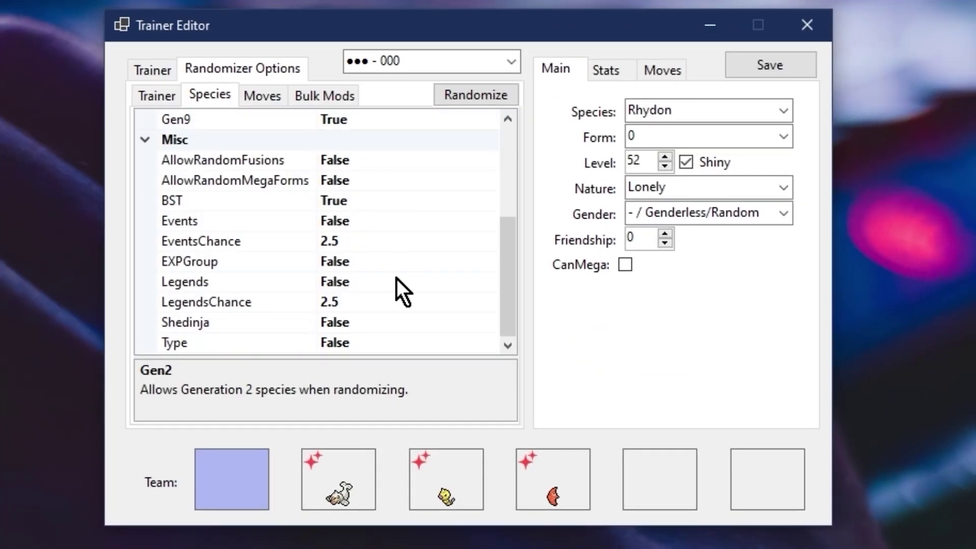
{"action": "left_click", "coordinate": [342, 282]}
Check the moves and bulk modification options, then randomize the trainers and save the trainer edits.
{"action": "left_click", "coordinate": [271, 100]}
{"action": "left_click", "coordinate": [325, 95]}
{"action": "left_click", "coordinate": [259, 96]}
{"action": "left_click", "coordinate": [210, 94]}
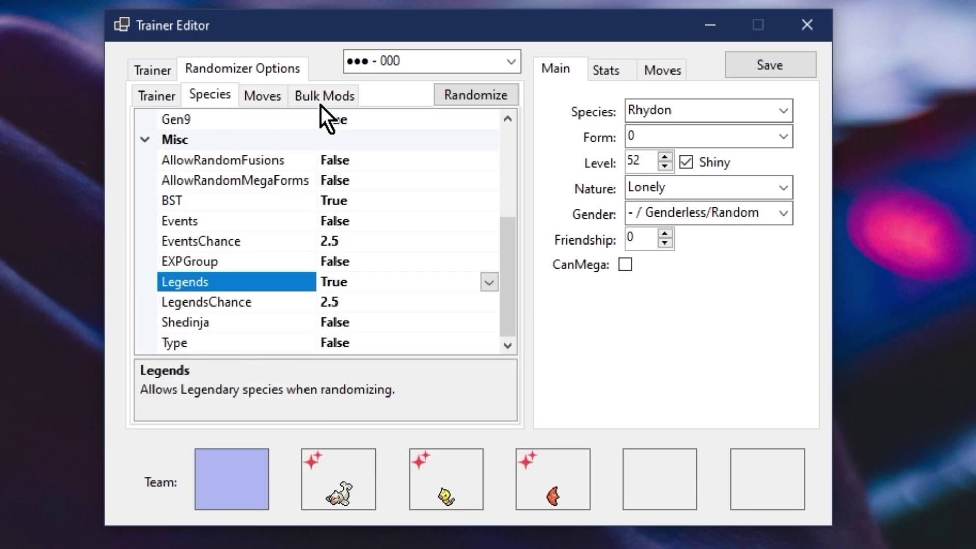
{"action": "left_click", "coordinate": [457, 95]}
{"action": "left_click", "coordinate": [779, 66]}
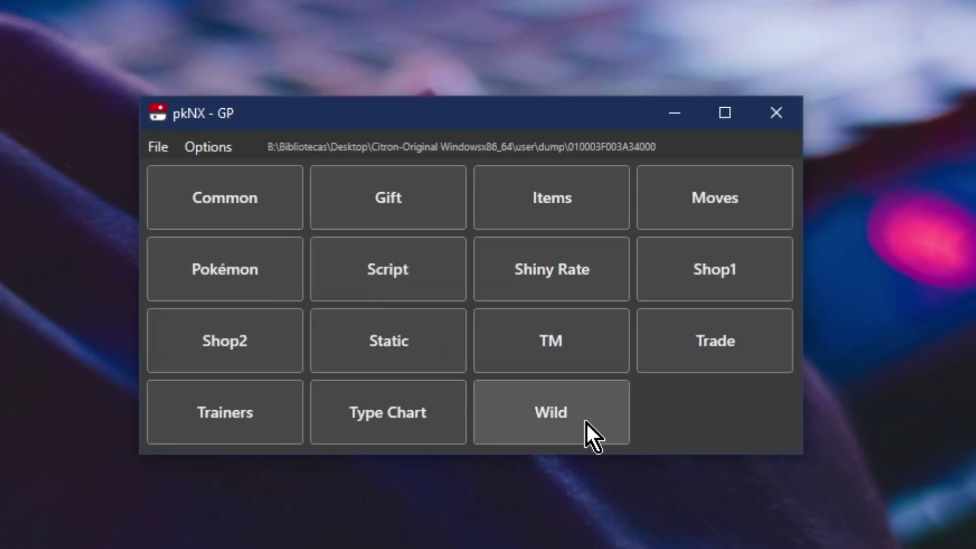
Open the wild encounter editor on Route 1 and randomize all species with the default options.
{"action": "left_click", "coordinate": [580, 319]}
{"action": "scroll", "coordinate": [519, 222], "scroll_direction": "down", "scroll_amount": 1}
{"action": "scroll", "coordinate": [518, 209], "scroll_direction": "up", "scroll_amount": 1}
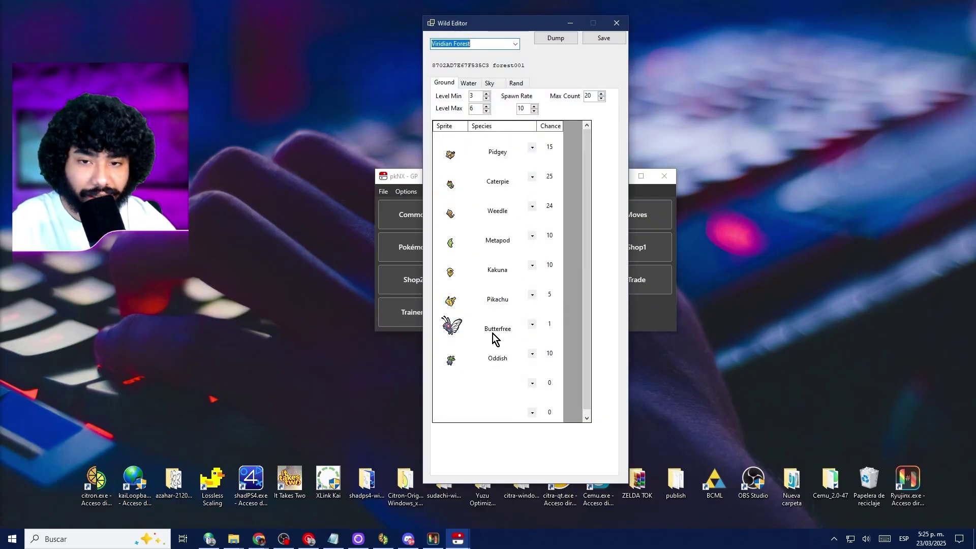
{"action": "left_click", "coordinate": [515, 44]}
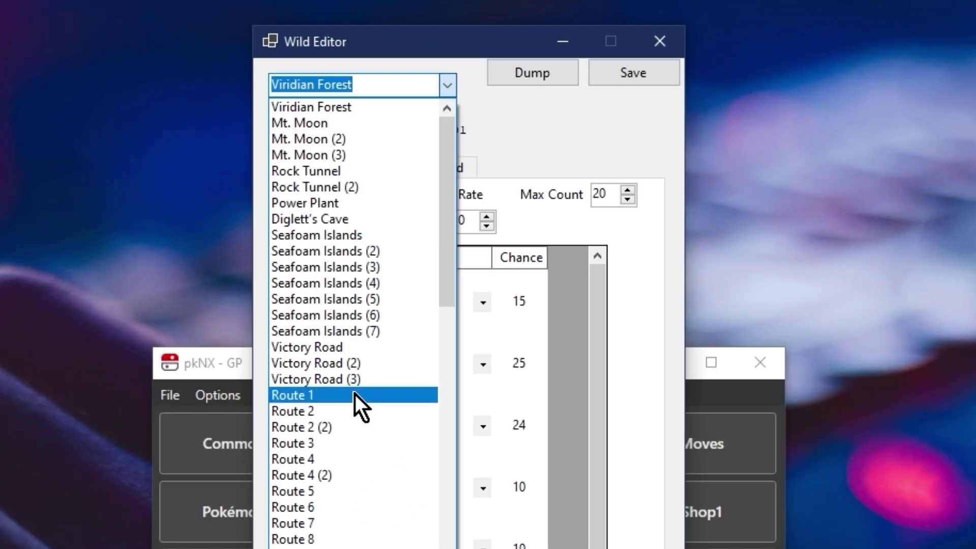
{"action": "left_click", "coordinate": [443, 192]}
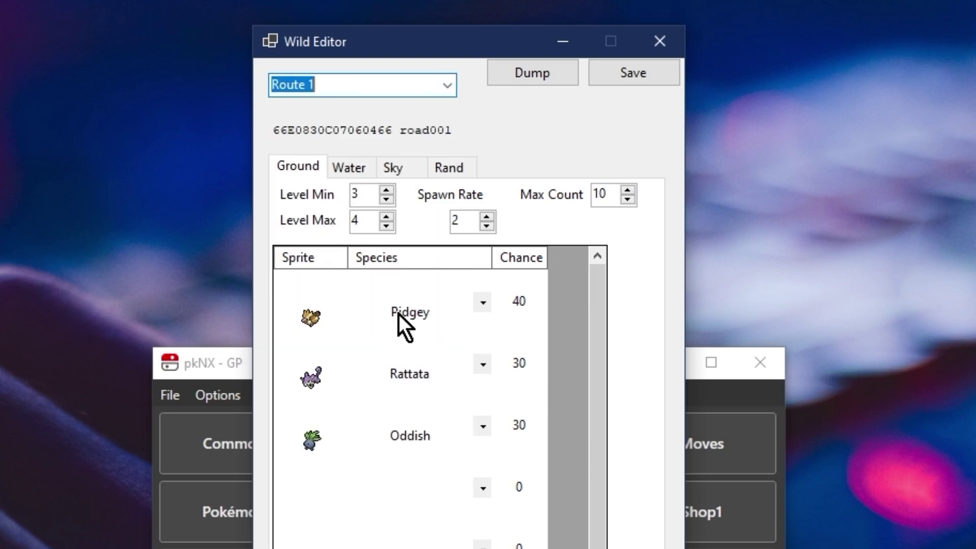
{"action": "left_click", "coordinate": [453, 168]}
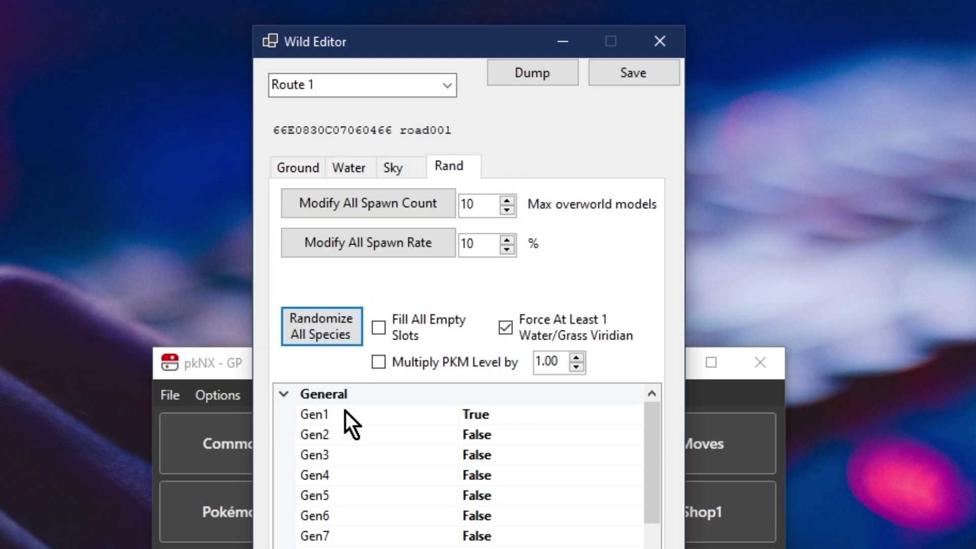
{"action": "left_click", "coordinate": [330, 336]}
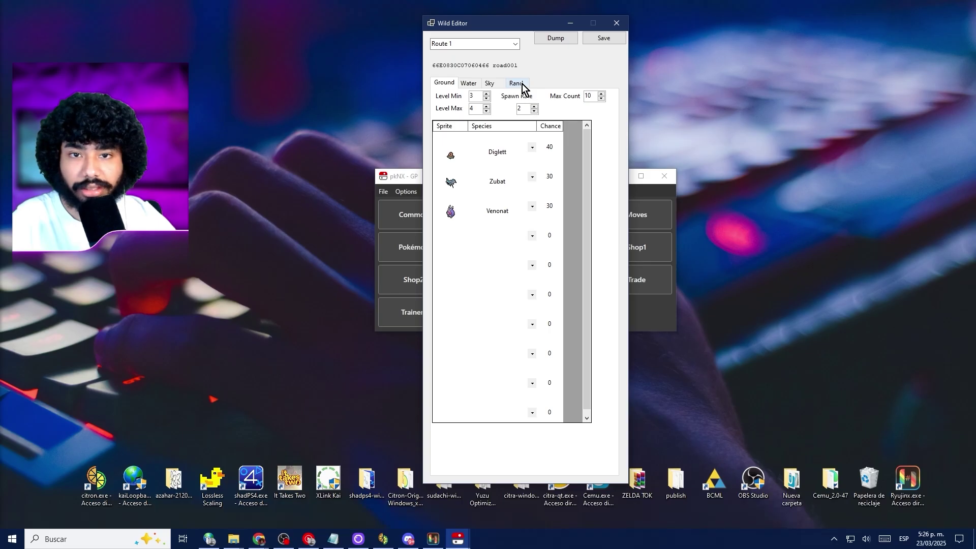
Set Gen2 through Gen8 to True and Gen9 to False in the wild randomizer options.
{"action": "left_click", "coordinate": [450, 167]}
{"action": "left_click", "coordinate": [447, 85]}
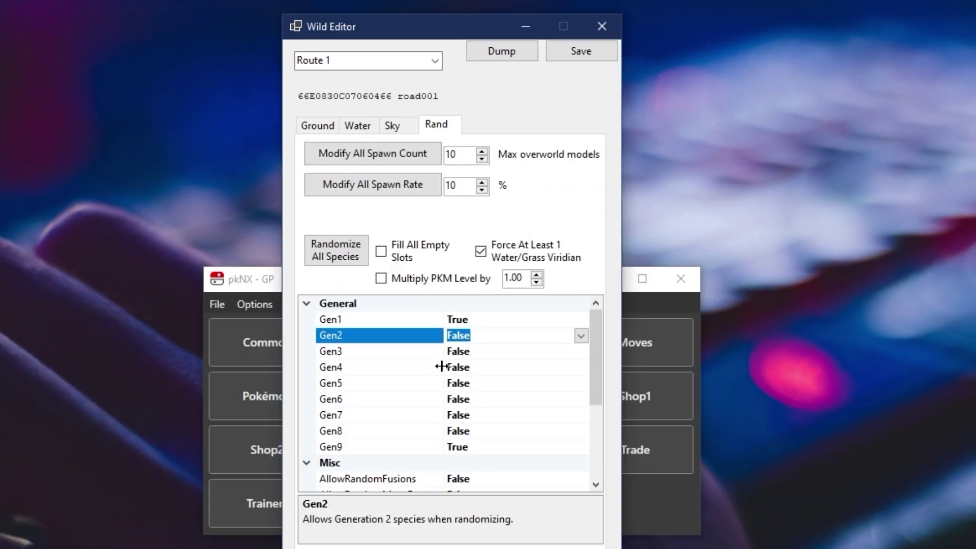
{"action": "left_click", "coordinate": [482, 351]}
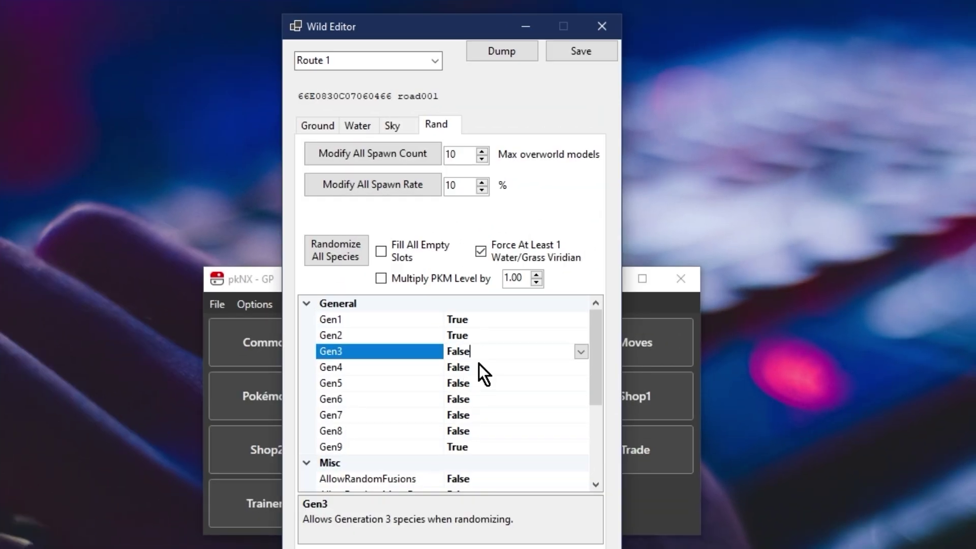
{"action": "double_click", "coordinate": [477, 366]}
{"action": "left_click", "coordinate": [463, 383]}
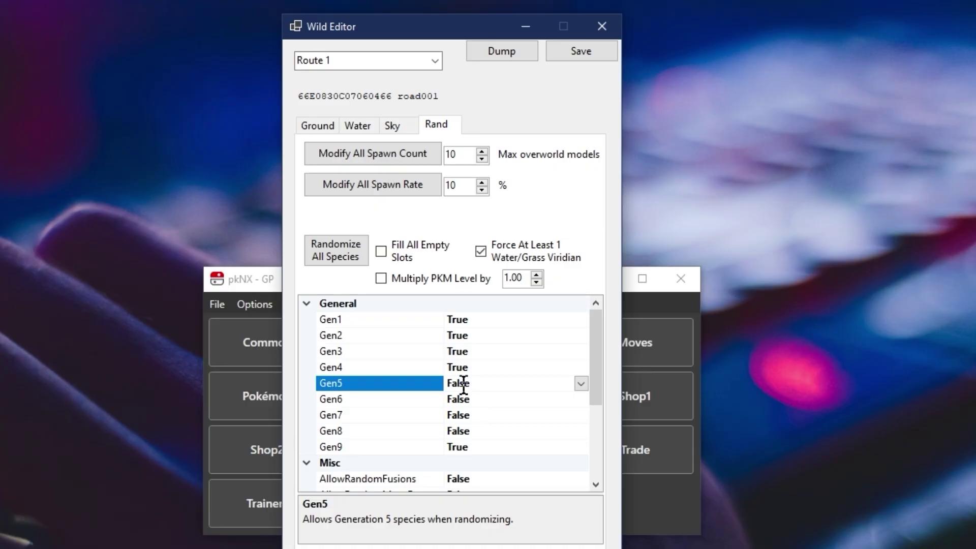
{"action": "double_click", "coordinate": [463, 399]}
{"action": "double_click", "coordinate": [468, 414]}
{"action": "double_click", "coordinate": [472, 431]}
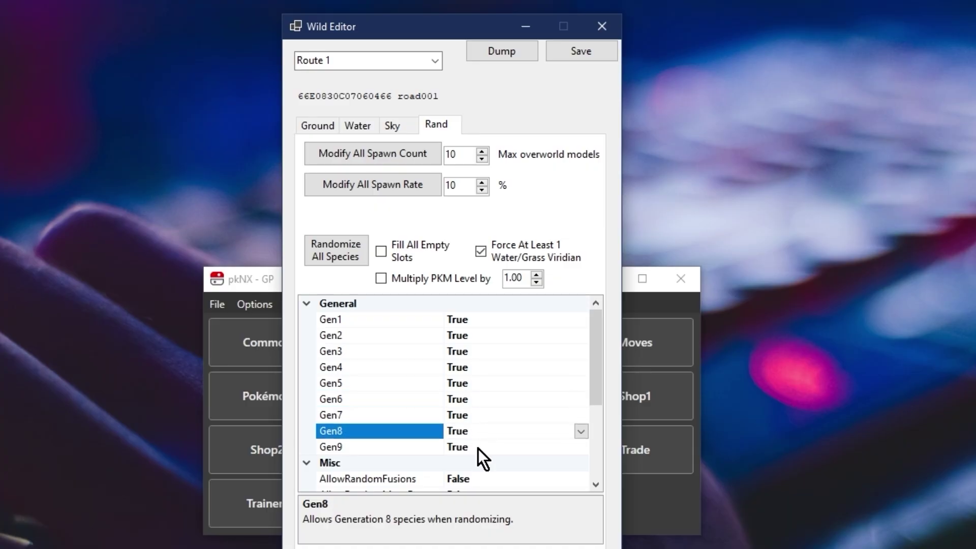
{"action": "double_click", "coordinate": [475, 447]}
Set Legends to True and LegendsChance to 100 in the wild randomizer options.
{"action": "scroll", "coordinate": [476, 446], "scroll_direction": "down", "scroll_amount": 3}
{"action": "left_click", "coordinate": [527, 278]}
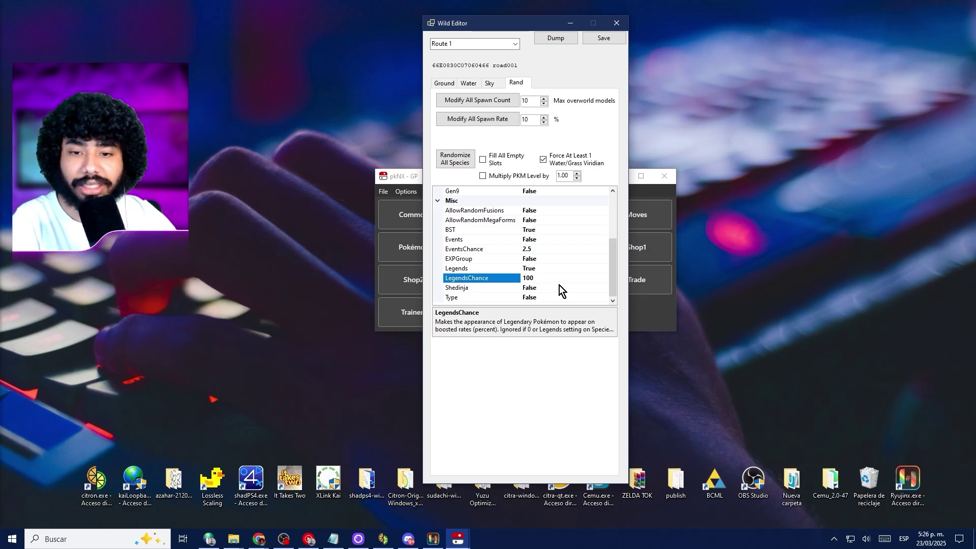
{"action": "scroll", "coordinate": [555, 281], "scroll_direction": "up", "scroll_amount": 1}
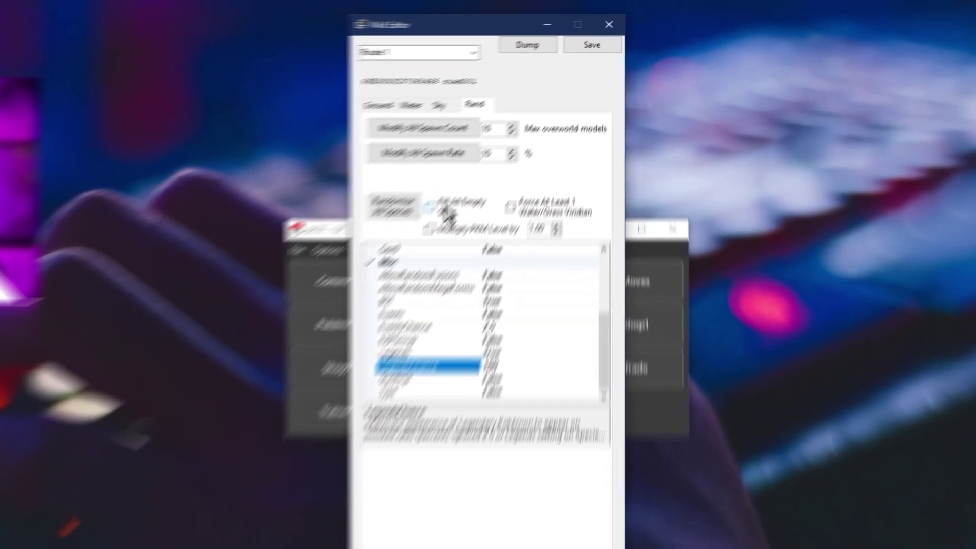
Enable Fill All Empty Slots, disable Force At Least 1 Water/Grass Viridian, and multiply the PKM level by 2.
{"action": "left_click", "coordinate": [433, 207]}
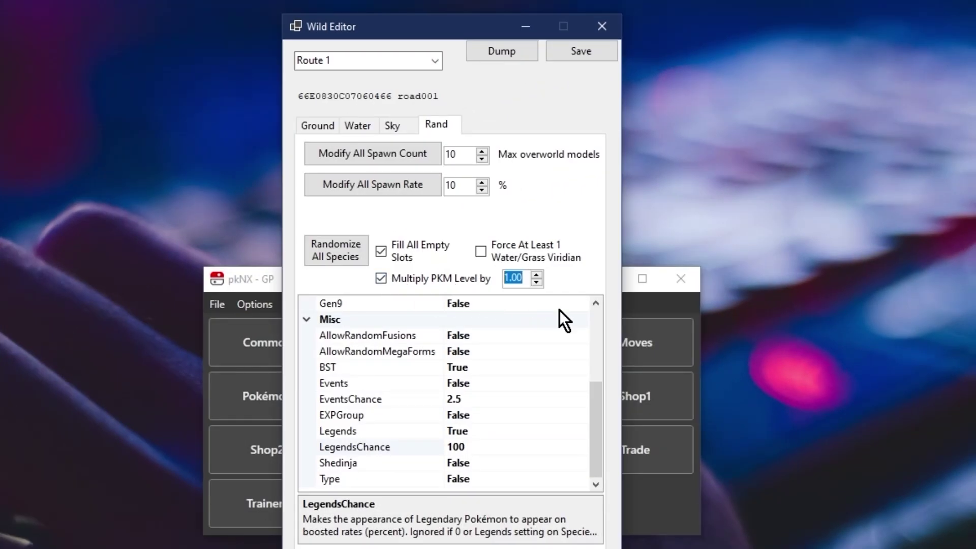
{"action": "type", "text": "2"}
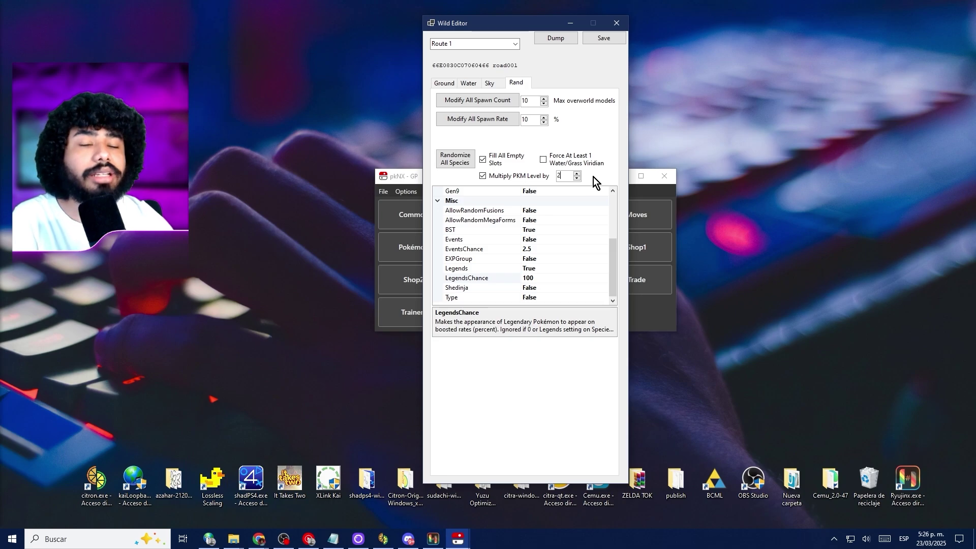
{"action": "scroll", "coordinate": [528, 386], "scroll_direction": "up", "scroll_amount": 3}
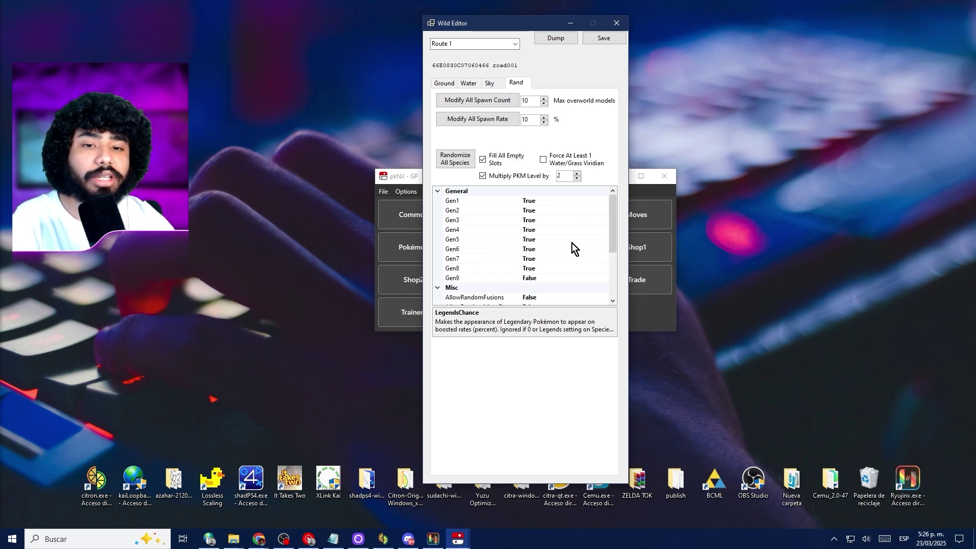
Set Events to True, randomize all wild species and view Route 1's sky encounters.
{"action": "scroll", "coordinate": [575, 243], "scroll_direction": "down", "scroll_amount": 3}
{"action": "scroll", "coordinate": [569, 259], "scroll_direction": "up", "scroll_amount": 3}
{"action": "scroll", "coordinate": [549, 267], "scroll_direction": "down", "scroll_amount": 3}
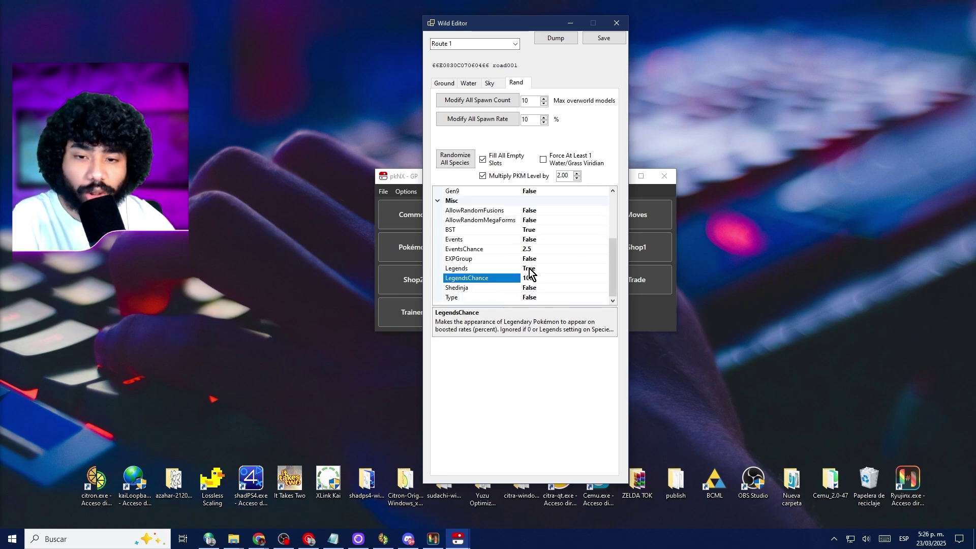
{"action": "left_click", "coordinate": [505, 231]}
{"action": "left_click", "coordinate": [496, 258]}
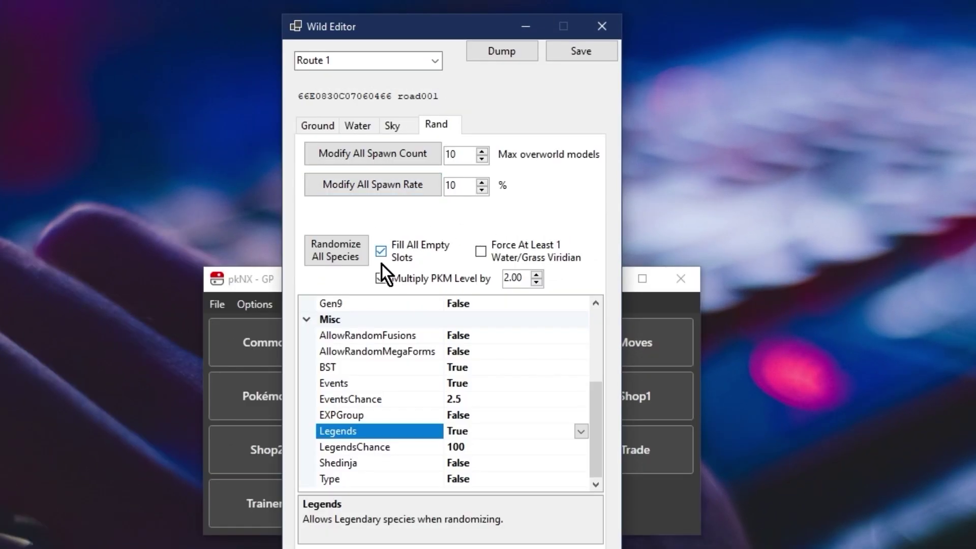
{"action": "left_click", "coordinate": [431, 176]}
{"action": "left_click", "coordinate": [469, 91]}
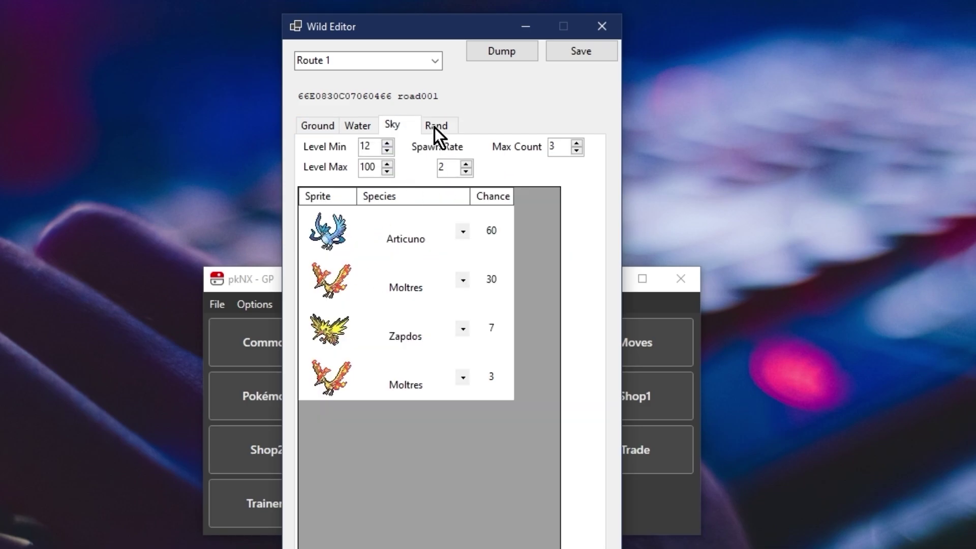
Randomize all wild species again and view Route 1's ground encounters.
{"action": "left_click", "coordinate": [318, 125]}
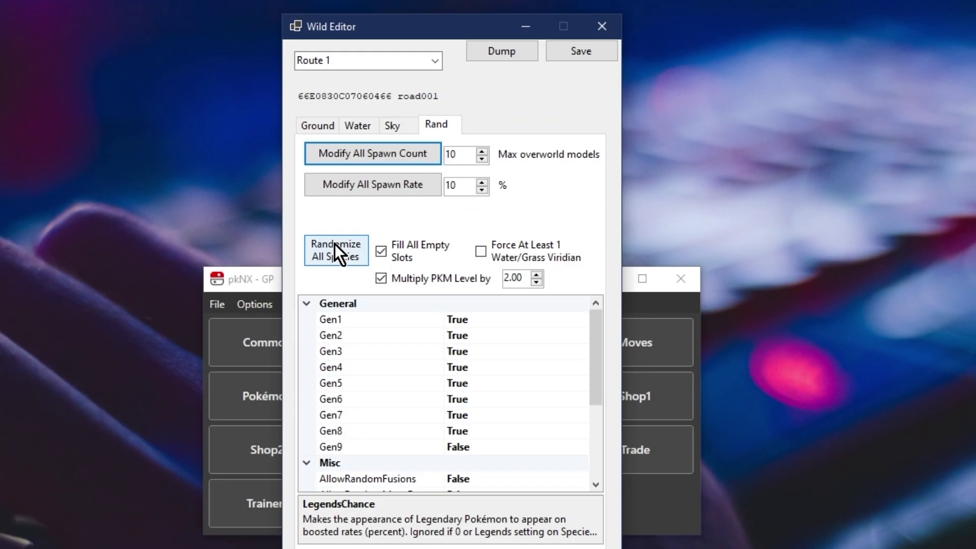
{"action": "left_click", "coordinate": [334, 244]}
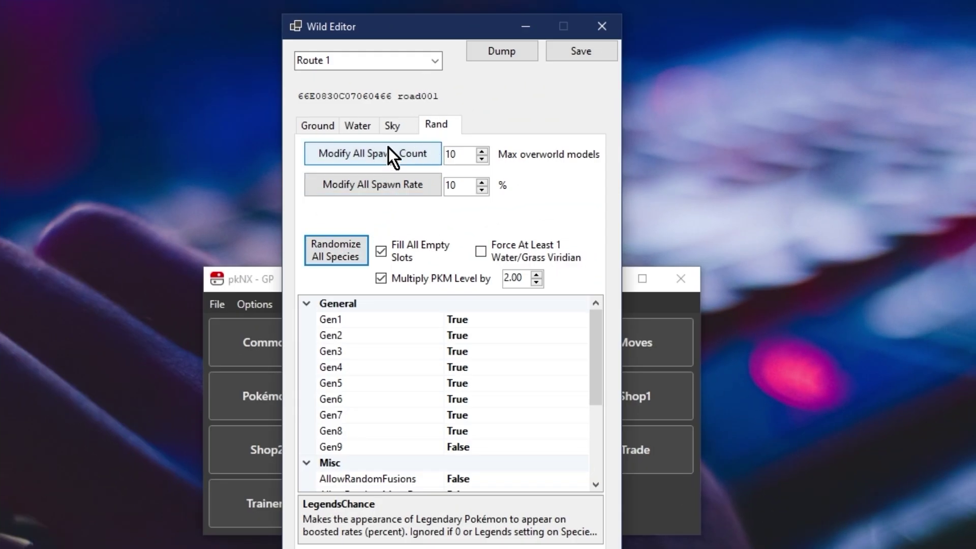
{"action": "left_click", "coordinate": [317, 125]}
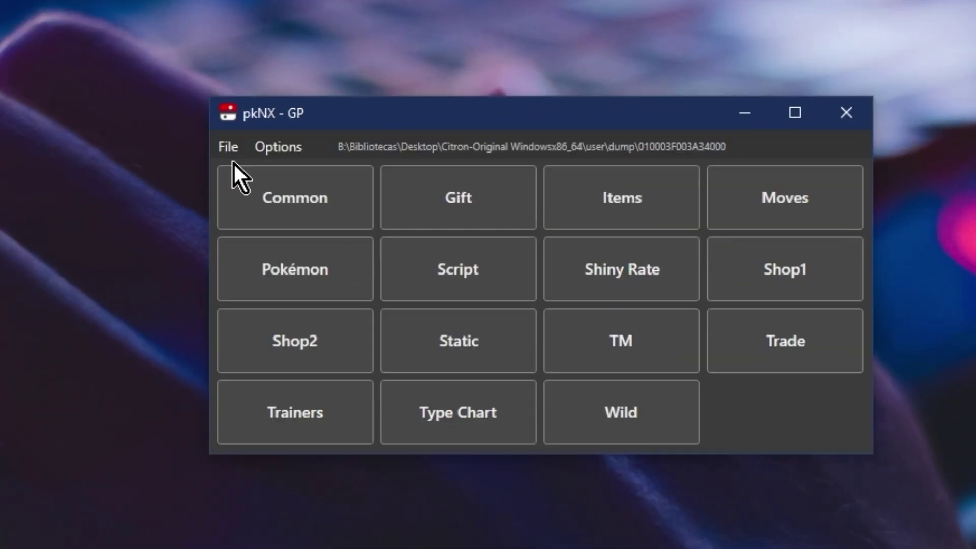
Open the 010003F003A34000 folder in Citron's dump folder and locate the exefs and romfs folders.
{"action": "left_click", "coordinate": [230, 155]}
{"action": "left_click", "coordinate": [179, 194]}
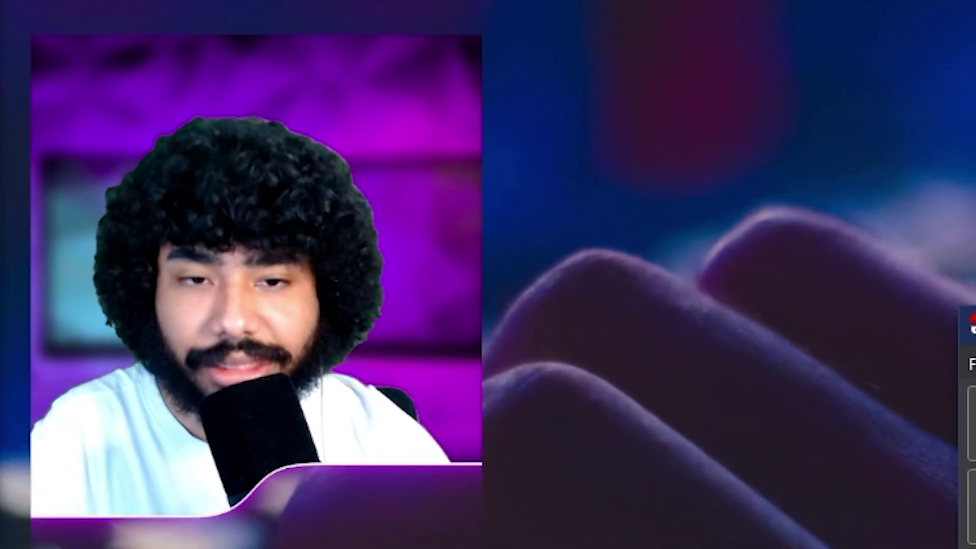
{"action": "left_click", "coordinate": [623, 177]}
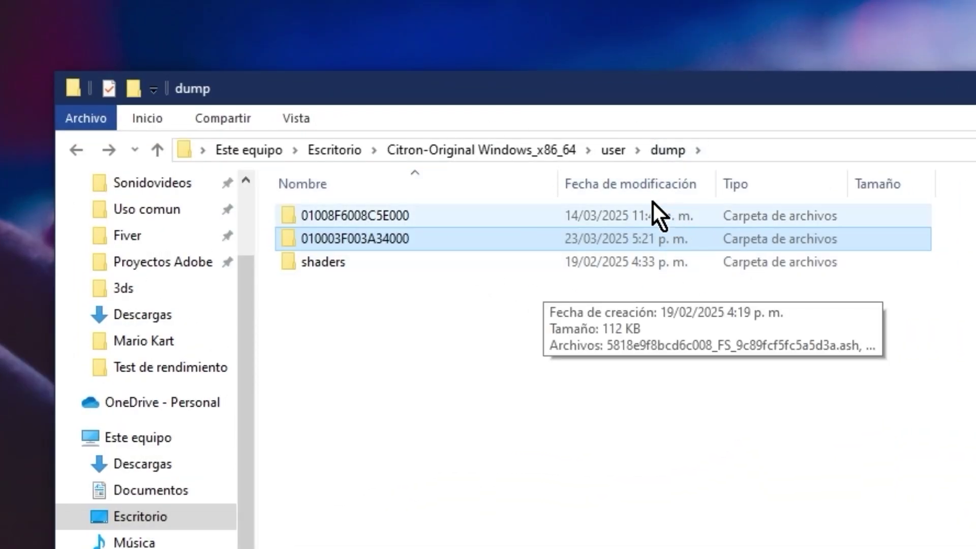
{"action": "double_click", "coordinate": [422, 245]}
{"action": "left_click", "coordinate": [356, 247]}
{"action": "left_click_drag", "start_coordinate": [383, 329], "coordinate": [366, 254]}
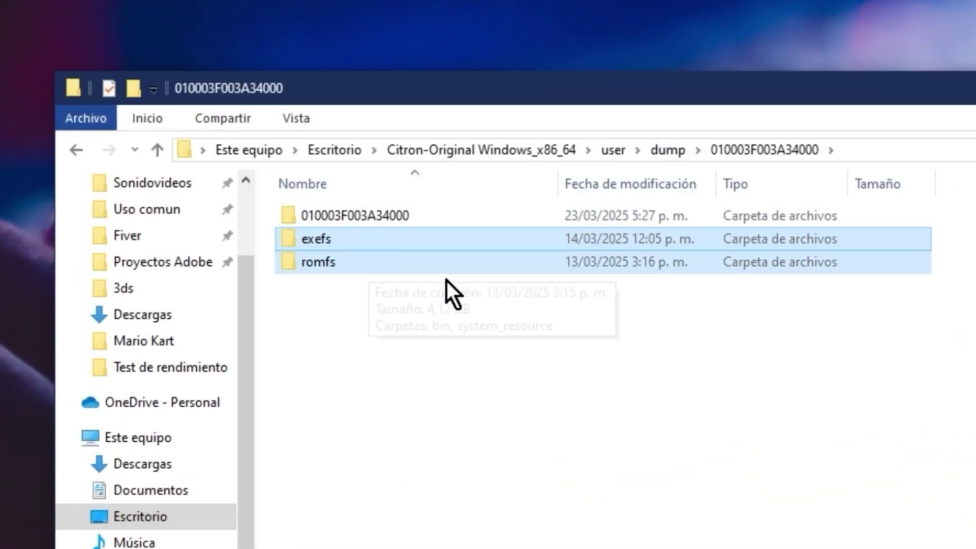
Rename the inner 010003F003A34000 folder, beside exefs and romfs, as "Randomizer Gordofriki".
{"action": "left_click", "coordinate": [536, 221]}
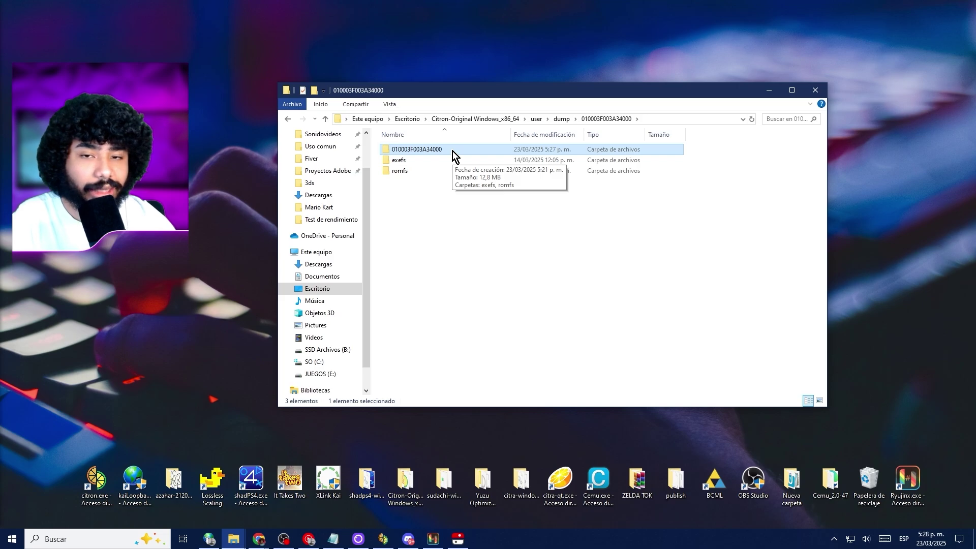
{"action": "right_click", "coordinate": [453, 151]}
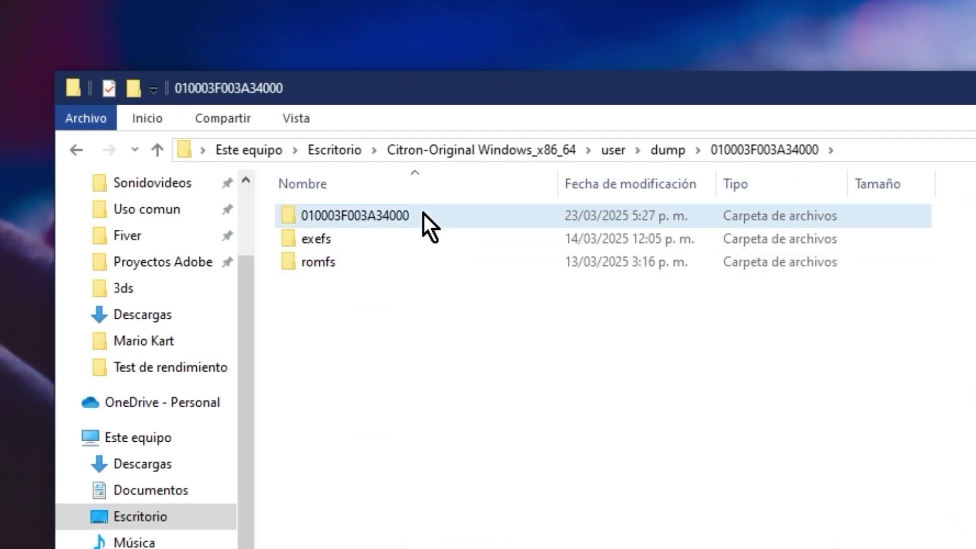
{"action": "left_click", "coordinate": [310, 548]}
{"action": "type", "text": "Rna"}
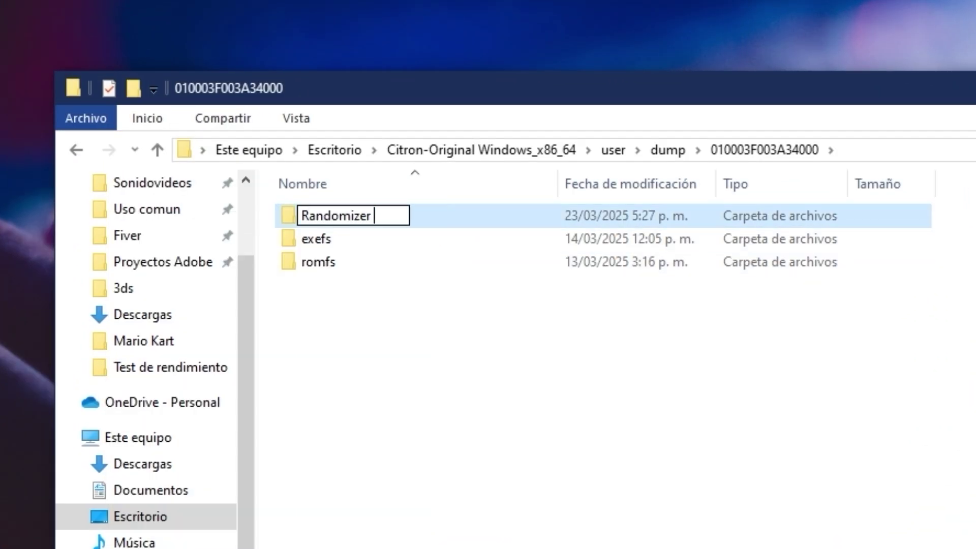
{"action": "key", "text": "BackSpace"}
{"action": "key", "text": "BackSpace"}
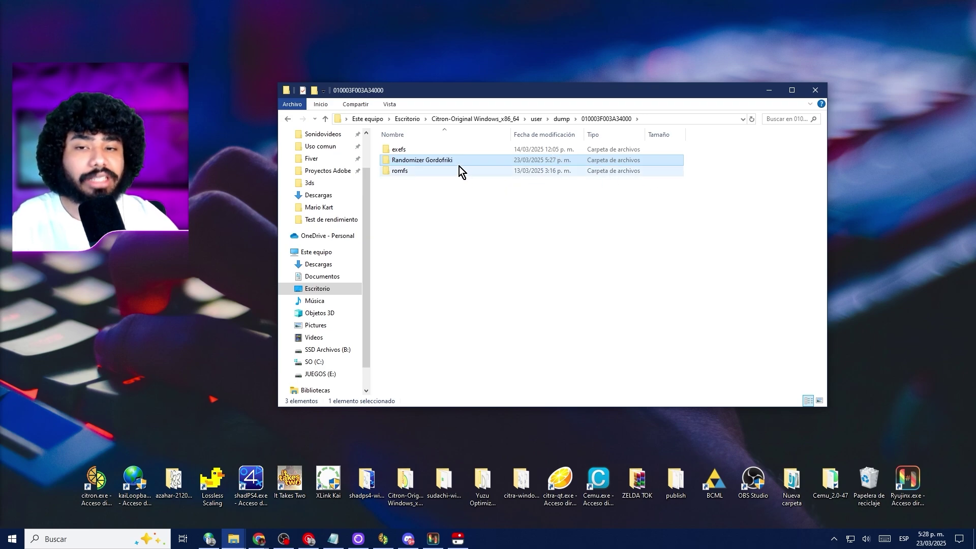
Switch to Citron and open the mod data location of Pokémon: Let's Go, Pikachu!
{"action": "left_click", "coordinate": [769, 91]}
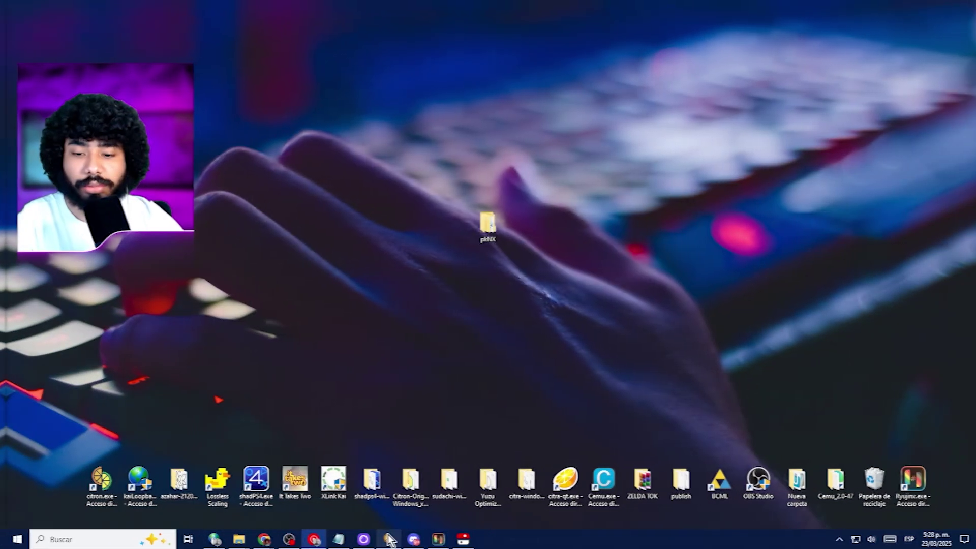
{"action": "left_click", "coordinate": [383, 539]}
{"action": "scroll", "coordinate": [701, 264], "scroll_direction": "down", "scroll_amount": 10}
{"action": "scroll", "coordinate": [378, 212], "scroll_direction": "up", "scroll_amount": 10}
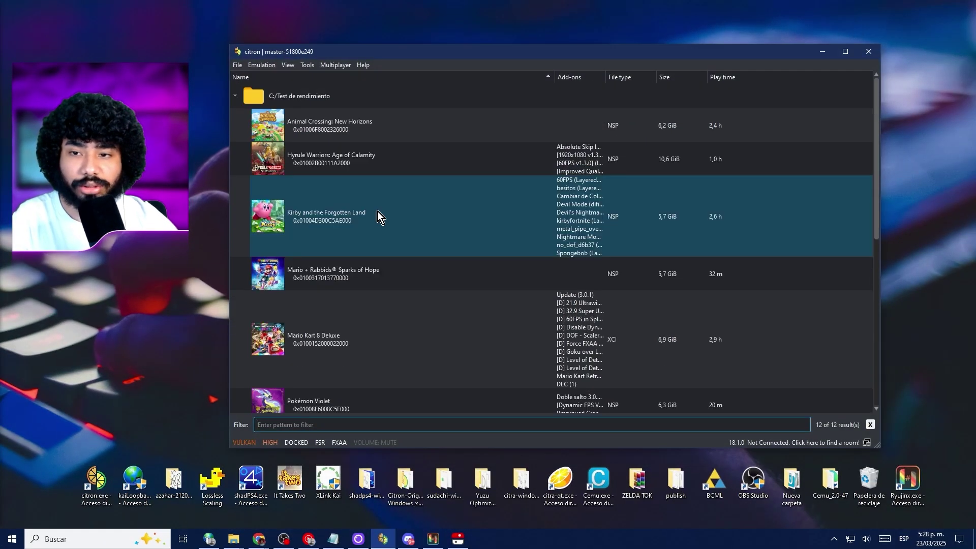
{"action": "scroll", "coordinate": [377, 212], "scroll_direction": "down", "scroll_amount": 10}
{"action": "right_click", "coordinate": [368, 122]}
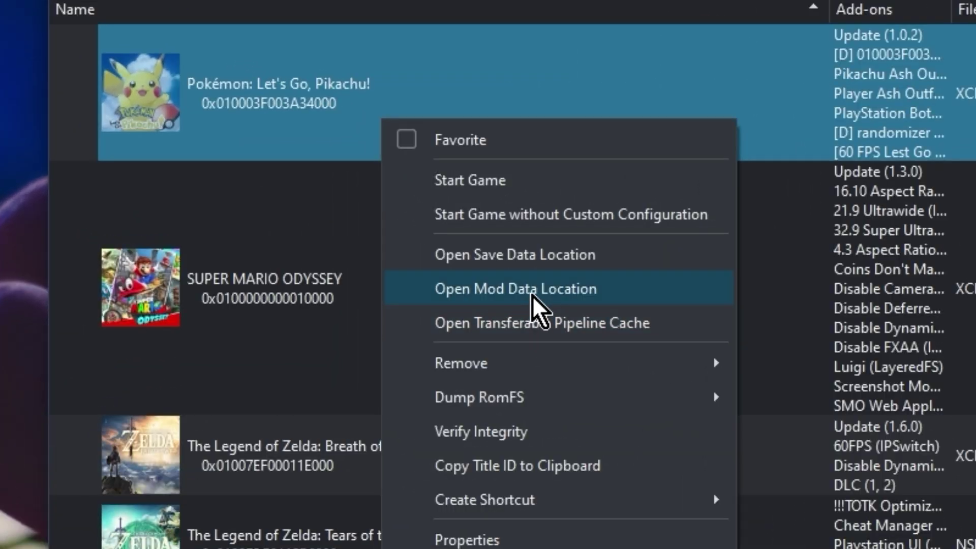
{"action": "left_click", "coordinate": [532, 295]}
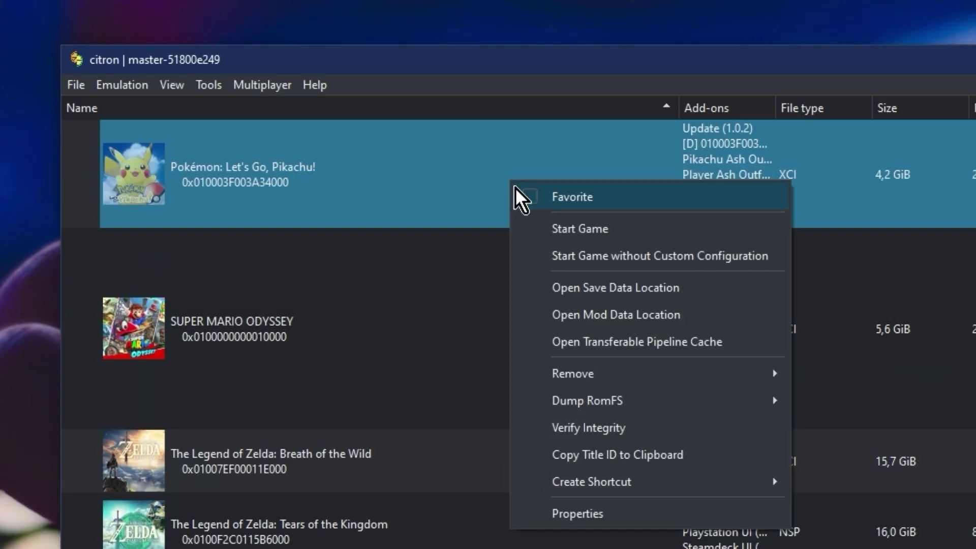
Open the game's properties, select the Randomizer Gordofriki add-on and accept the settings.
{"action": "left_click", "coordinate": [578, 514]}
{"action": "left_click", "coordinate": [532, 181]}
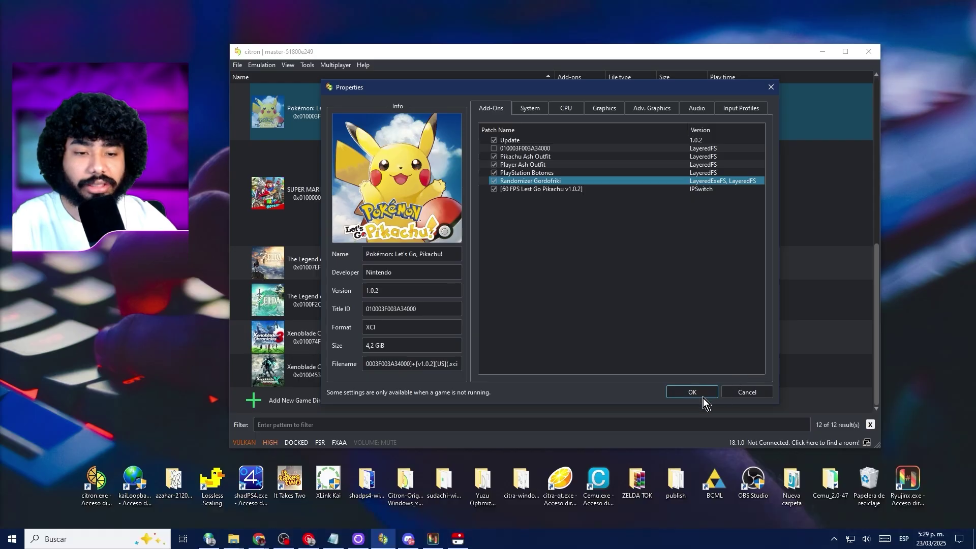
{"action": "left_click", "coordinate": [696, 392]}
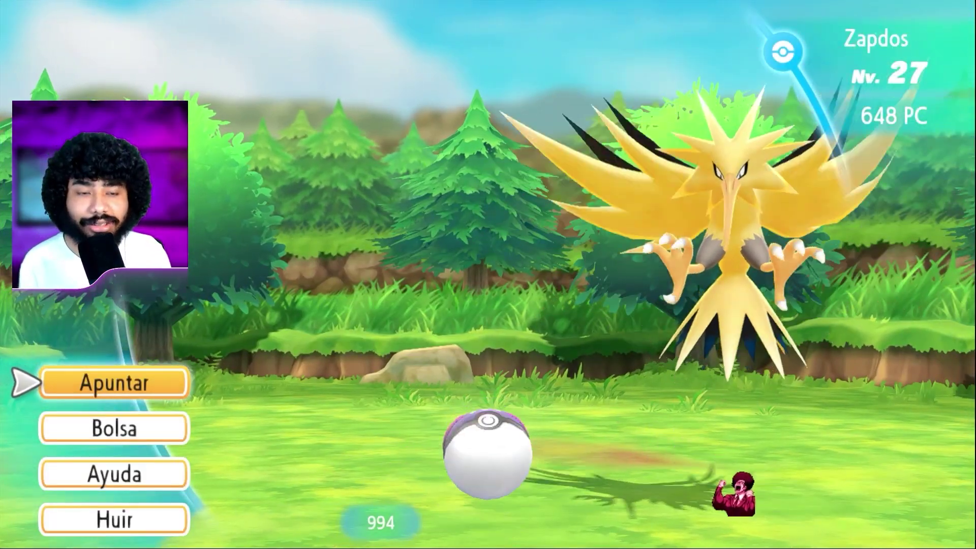
Flee from the wild Zapdos encounter in the running game.
{"action": "key", "text": "Up"}
{"action": "key", "text": "Return"}
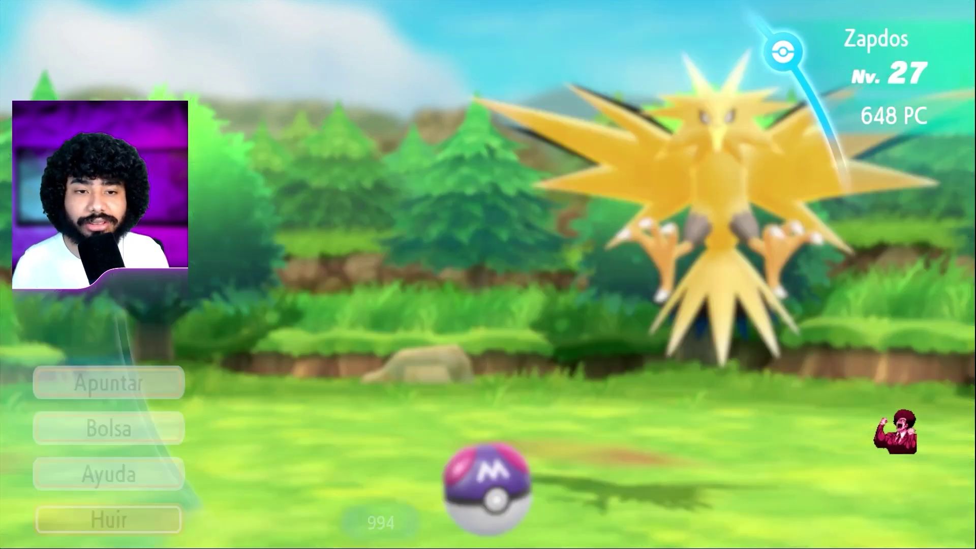